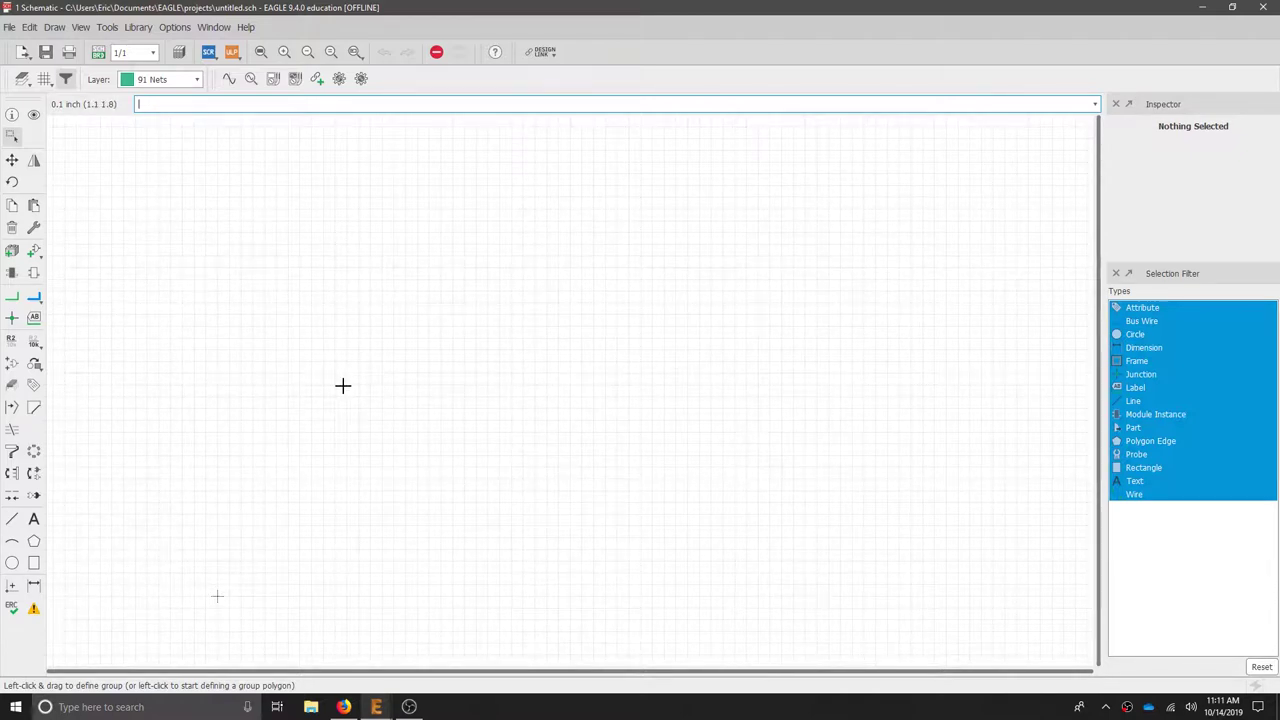
# - Add three RESISTORAXIAL-0.3 resistors from the SparkFun-Resistors library, one upper left and two side by side below it
pyautogui.click(33, 253)
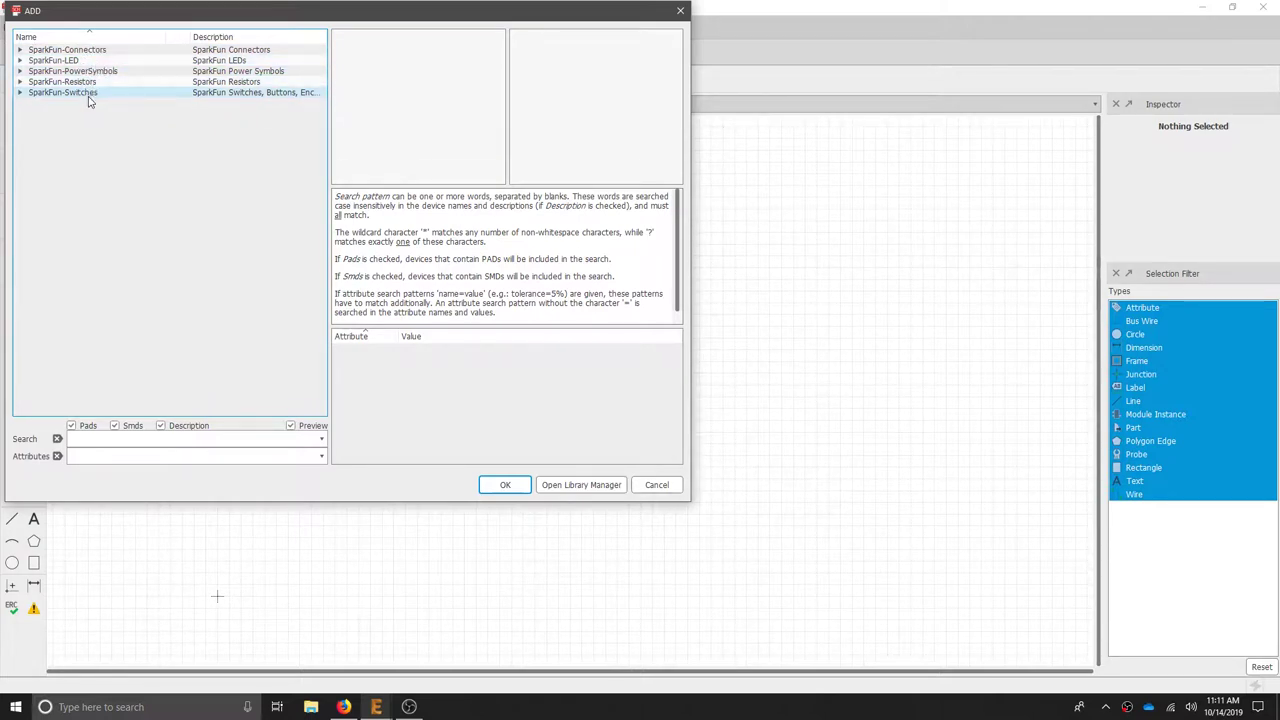
pyautogui.doubleClick(20, 82)
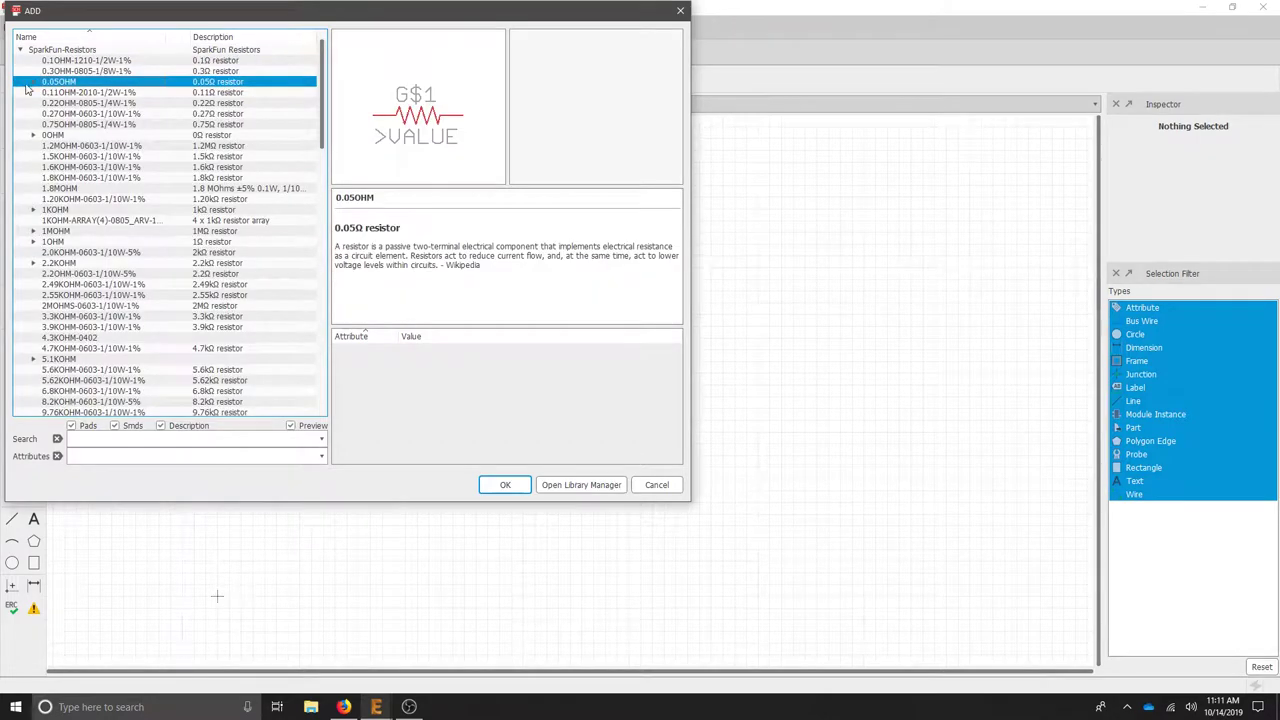
pyautogui.scroll(-17, 104, 176)
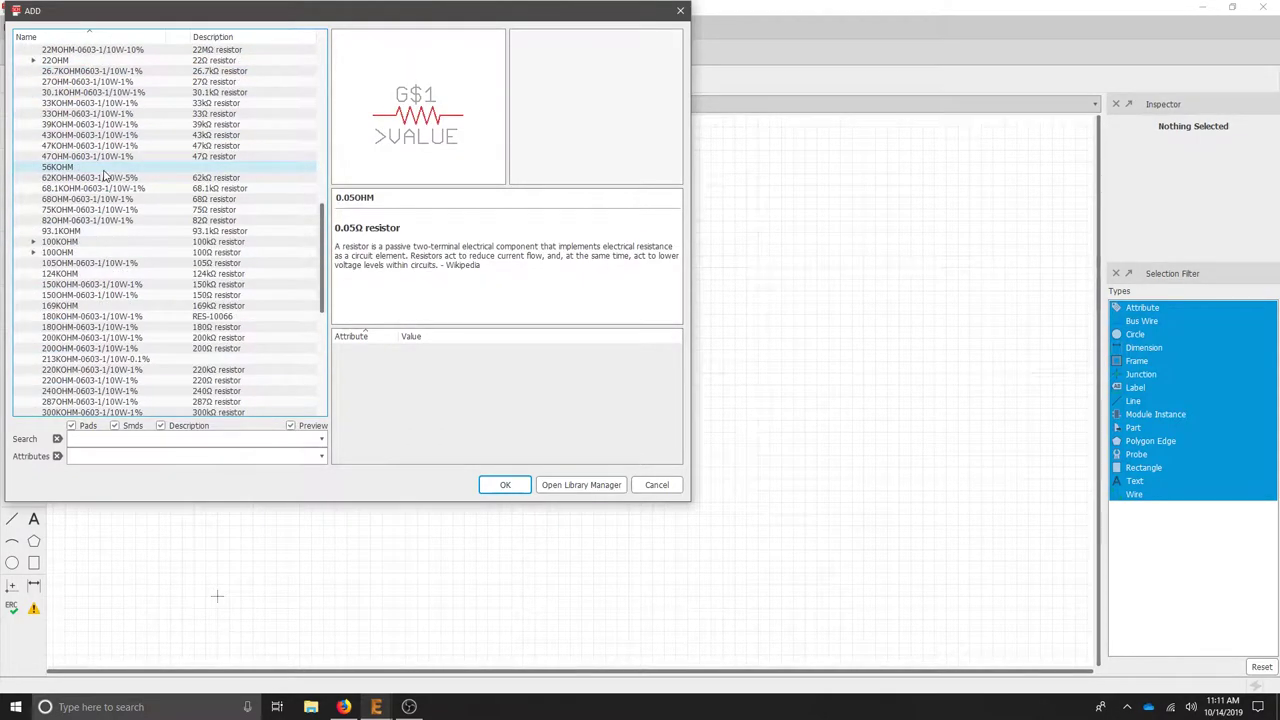
pyautogui.scroll(-10, 104, 176)
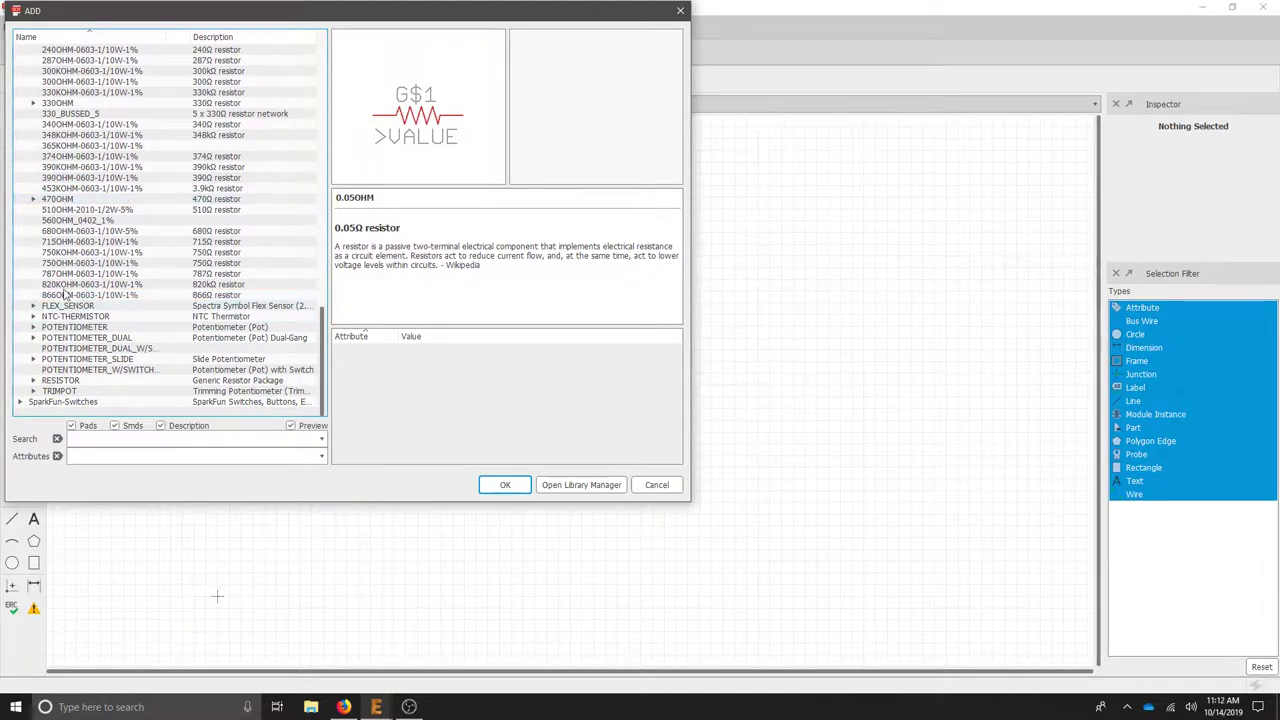
pyautogui.doubleClick(60, 380)
pyautogui.click(100, 391)
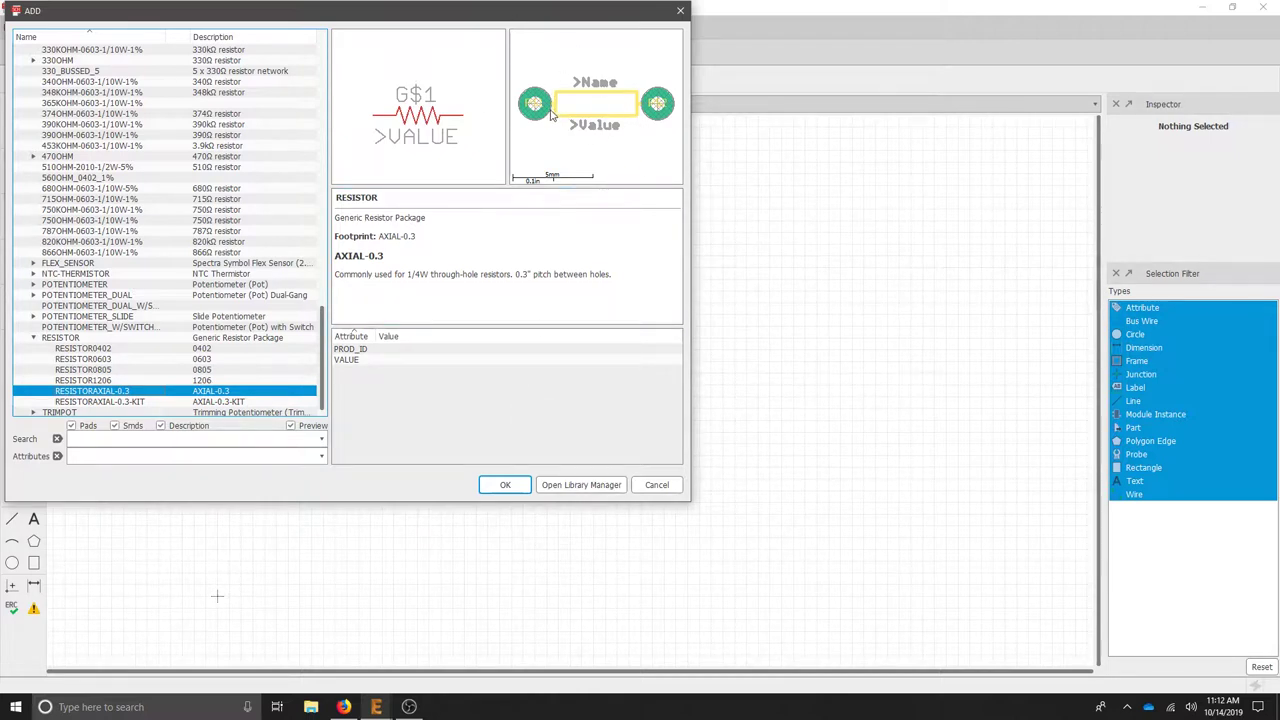
pyautogui.click(505, 484)
pyautogui.click(288, 337)
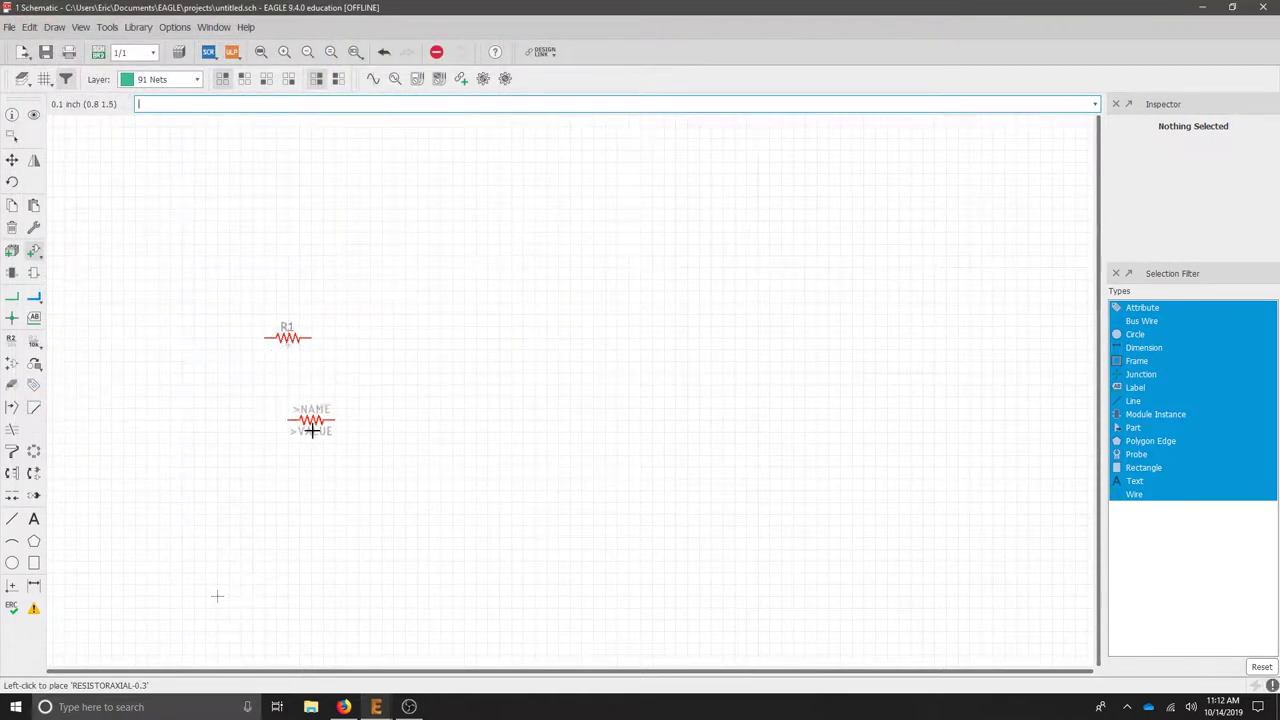
pyautogui.click(288, 420)
pyautogui.click(406, 420)
# - Add a through-hole POTENTIOMETER with the POT-PTH-ALPS footprint and place it above R3
pyautogui.click(36, 258)
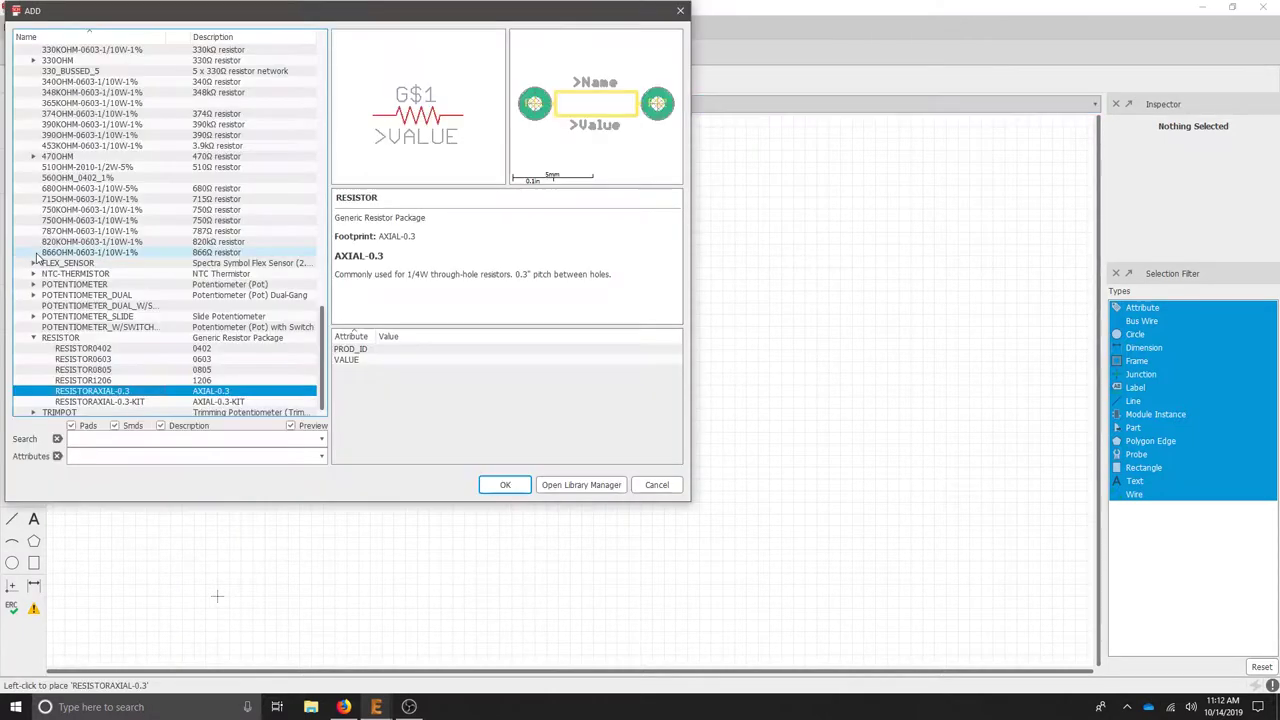
pyautogui.click(34, 340)
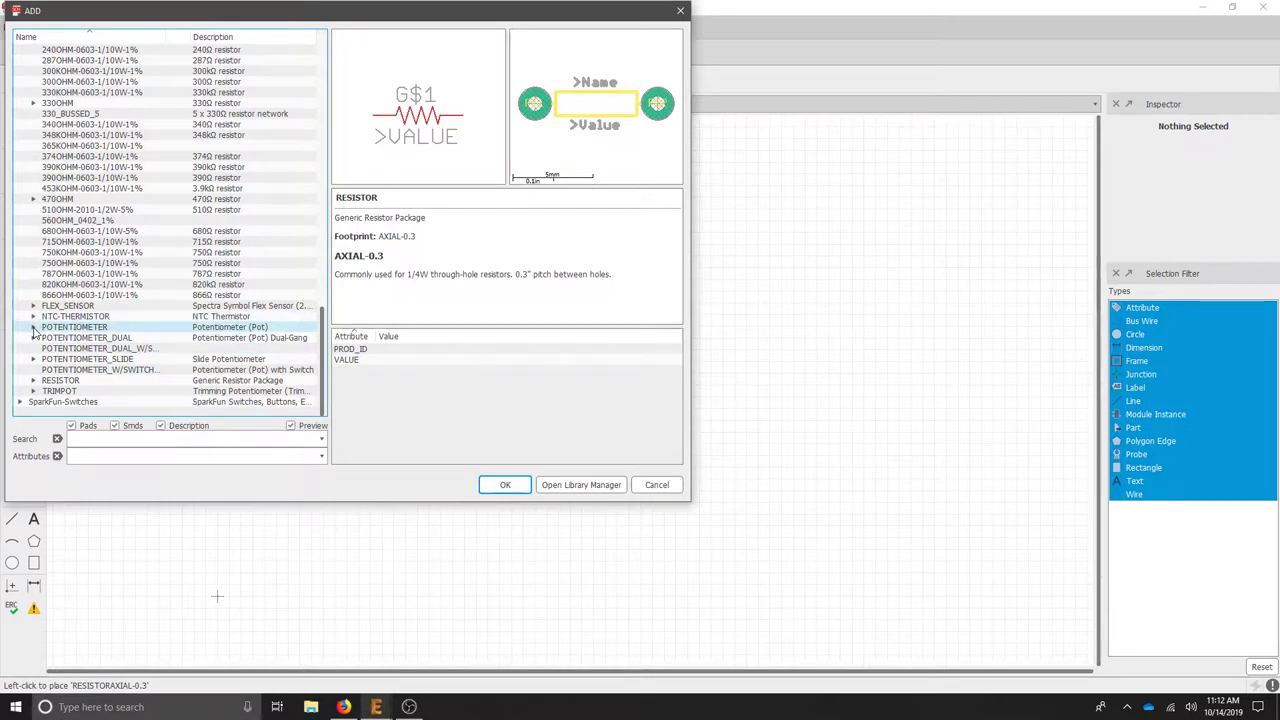
pyautogui.click(34, 327)
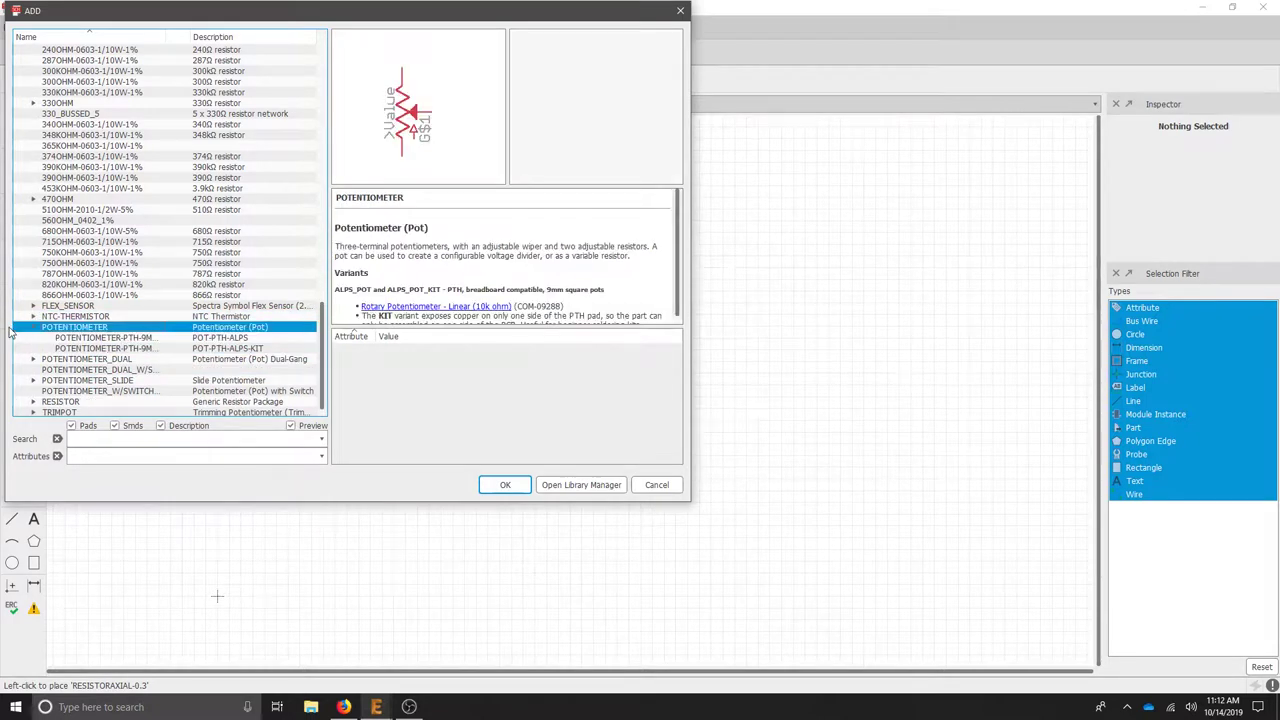
pyautogui.click(119, 338)
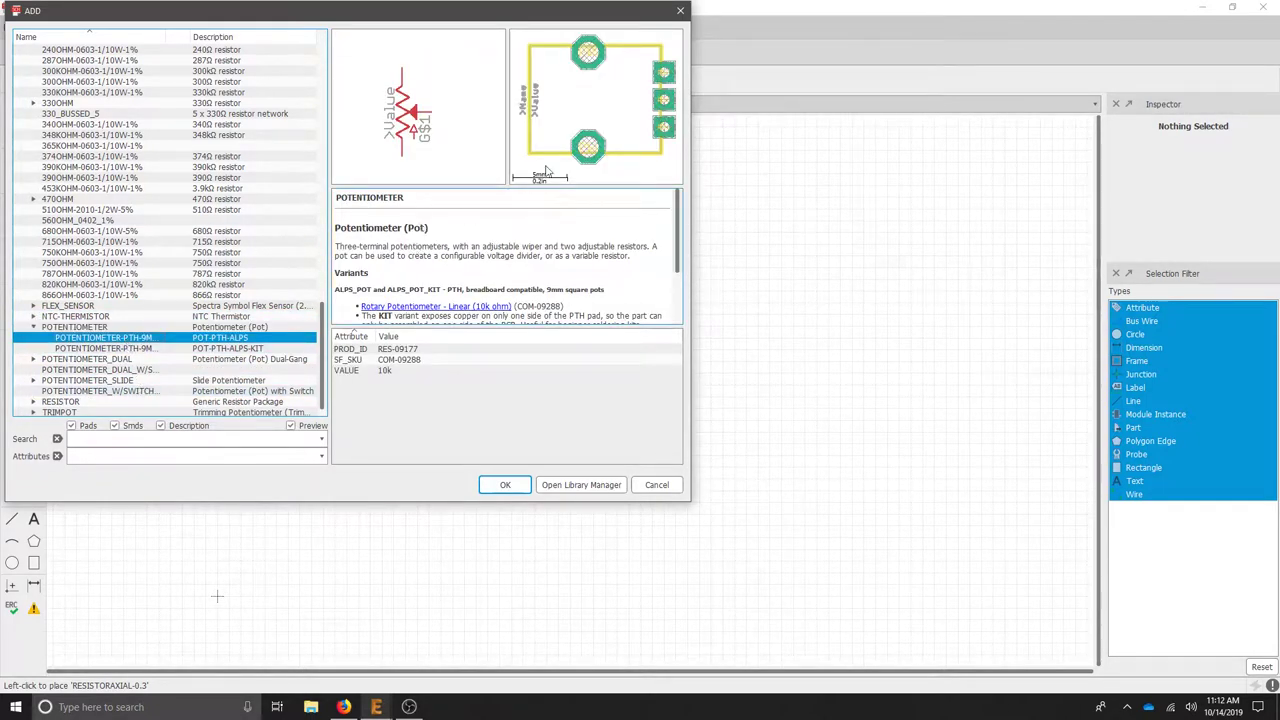
pyautogui.click(510, 483)
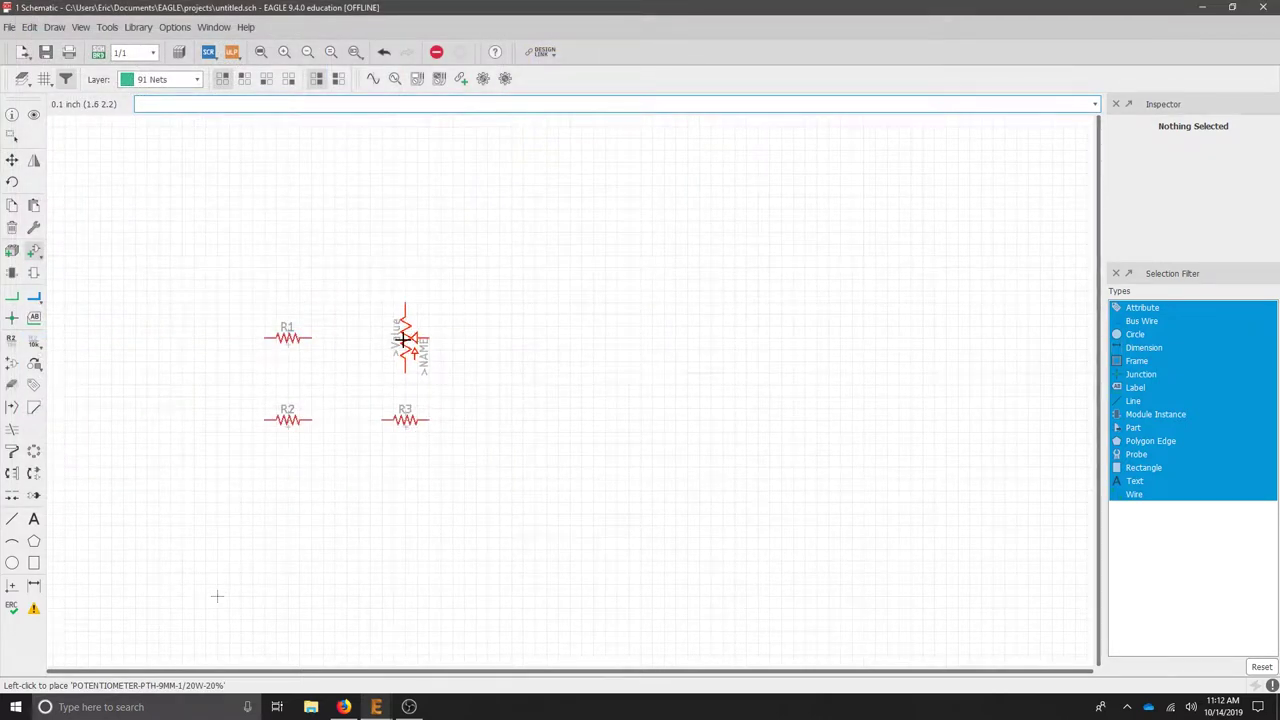
pyautogui.click(400, 337)
pyautogui.press('Escape')
# - Add two LED5MM LEDs from the SparkFun-LED library, one below R2 and one below R3
pyautogui.scroll(10, 62, 447)
pyautogui.click(19, 268)
pyautogui.click(53, 246)
pyautogui.click(19, 246)
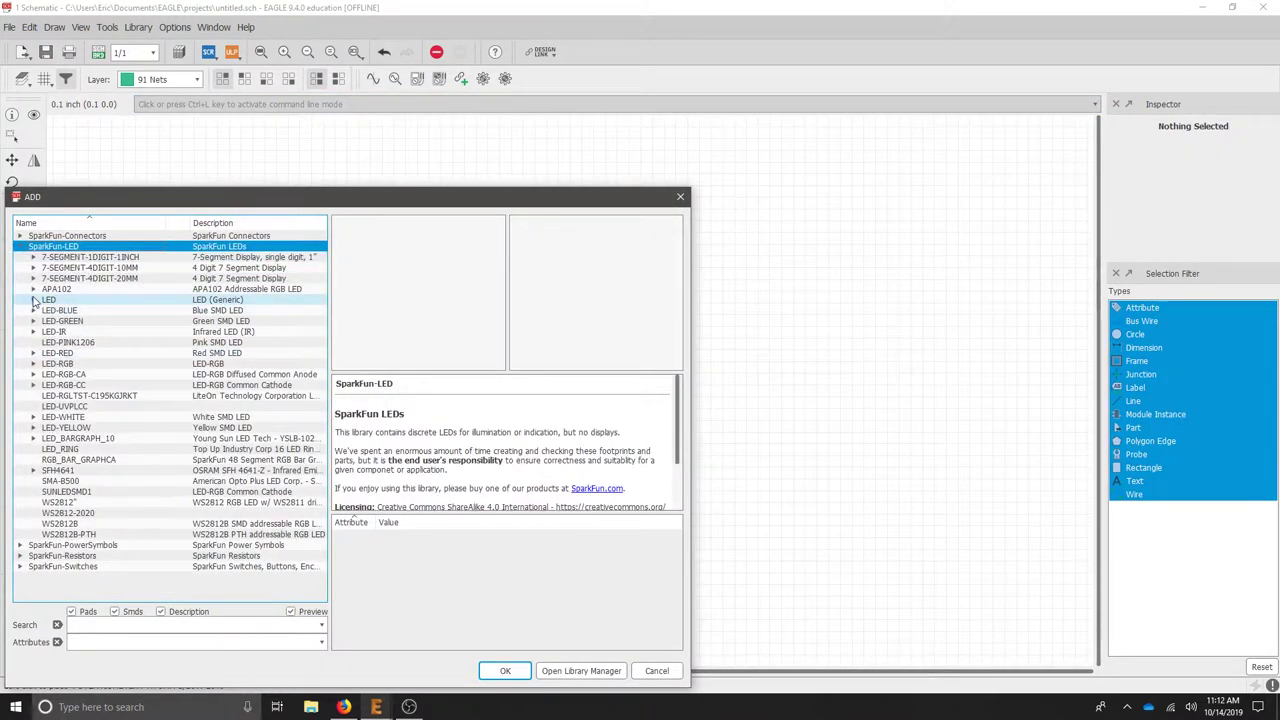
pyautogui.click(33, 299)
pyautogui.click(134, 353)
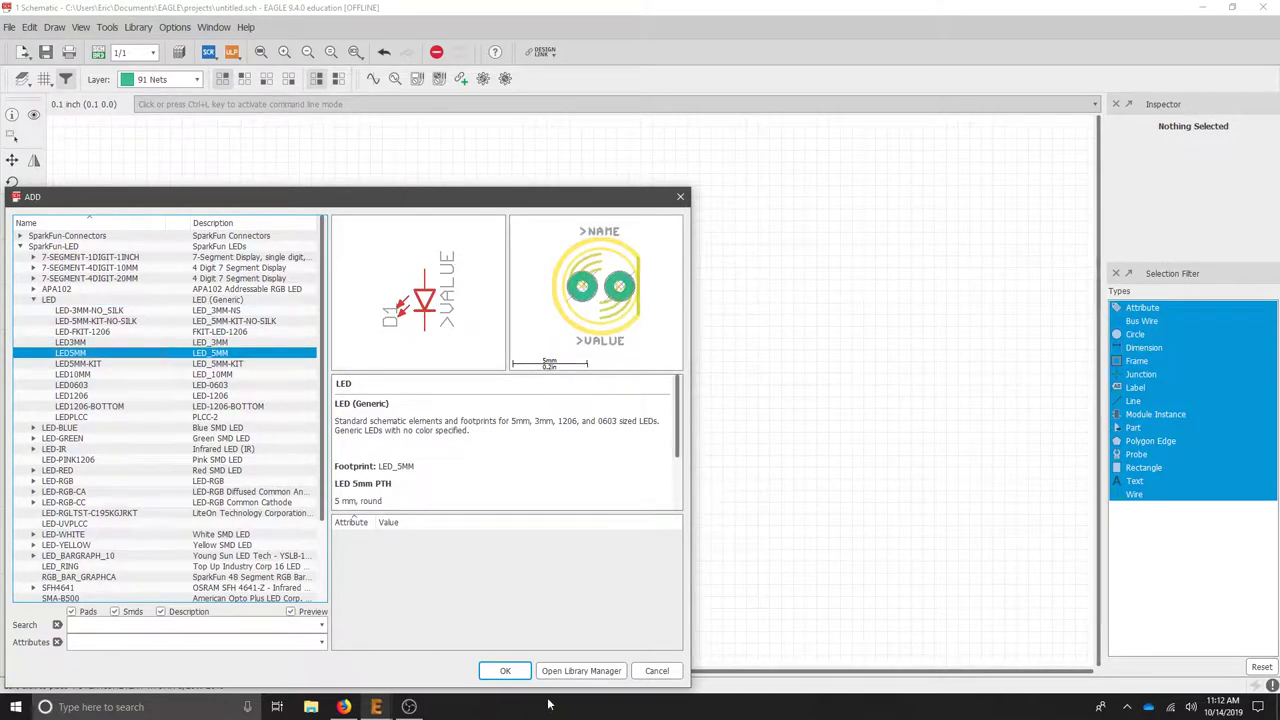
pyautogui.click(505, 670)
pyautogui.click(298, 498)
pyautogui.click(416, 498)
pyautogui.press('Escape')
# - Add a MOMENTARY-SWITCH-SPST with the TACTILE_SWITCH_PTH_12MM footprint from SparkFun-Switches and place it above and left of R1
pyautogui.click(19, 246)
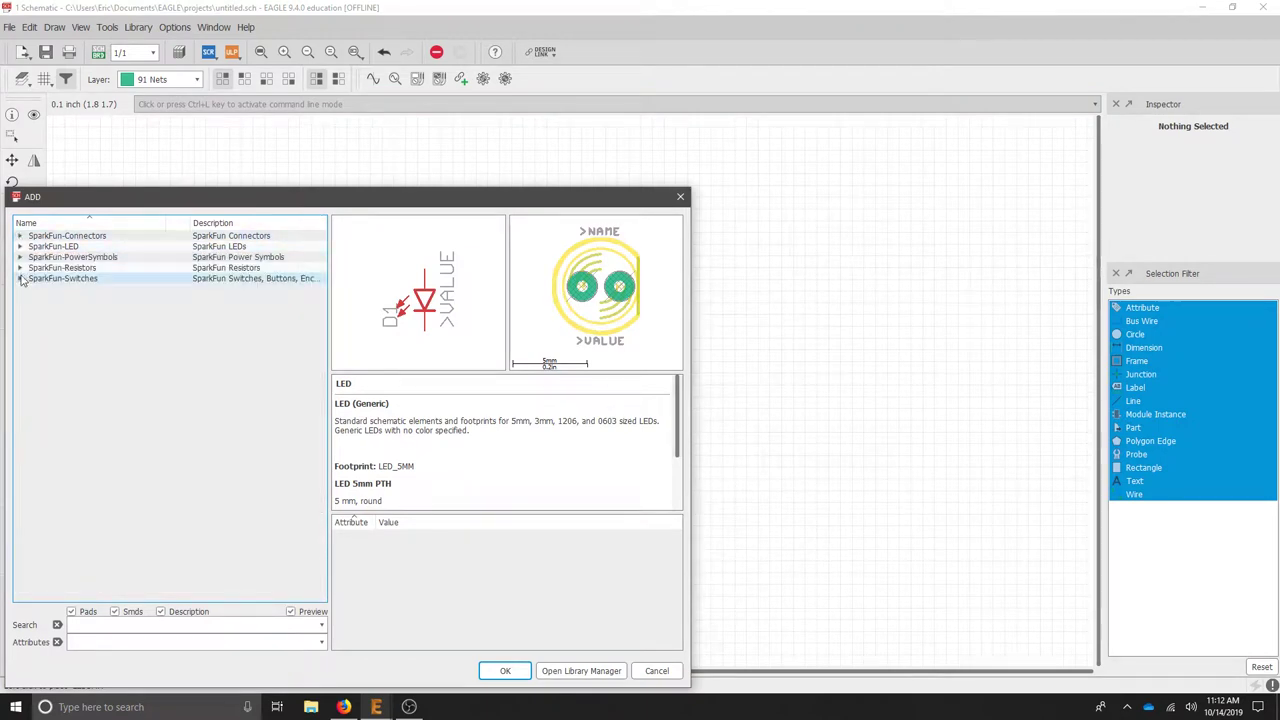
pyautogui.click(21, 279)
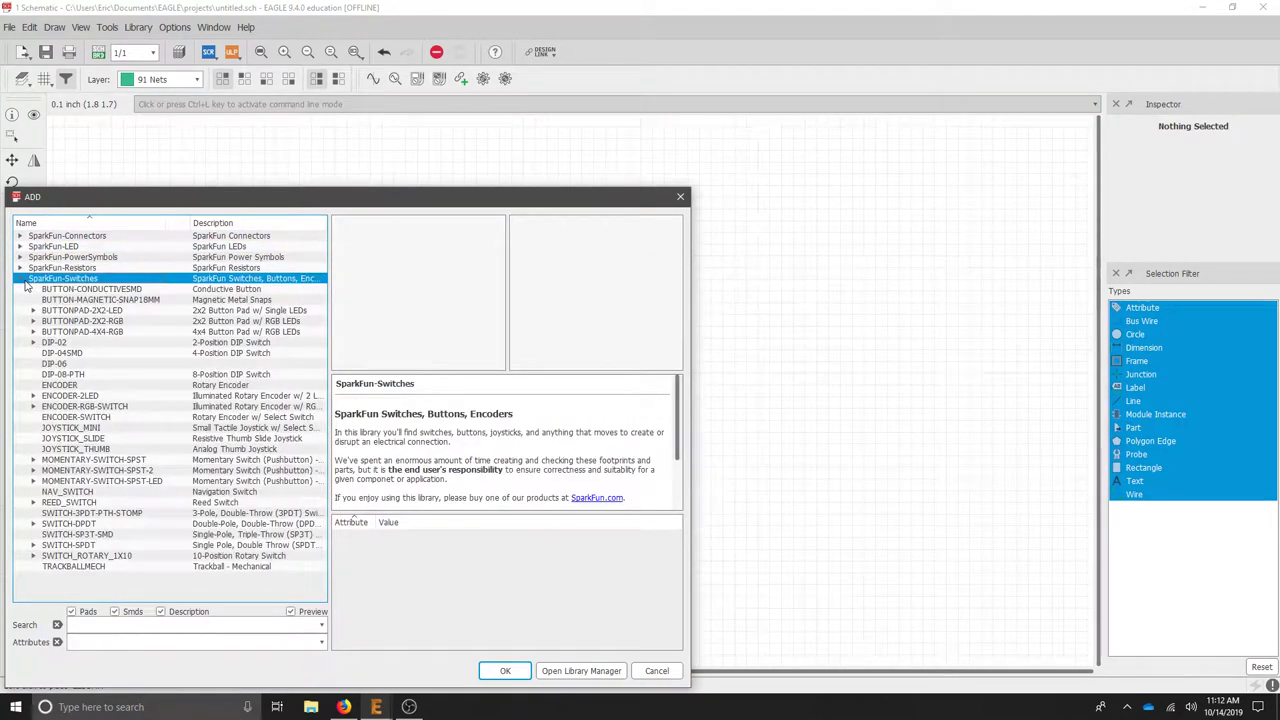
pyautogui.click(31, 462)
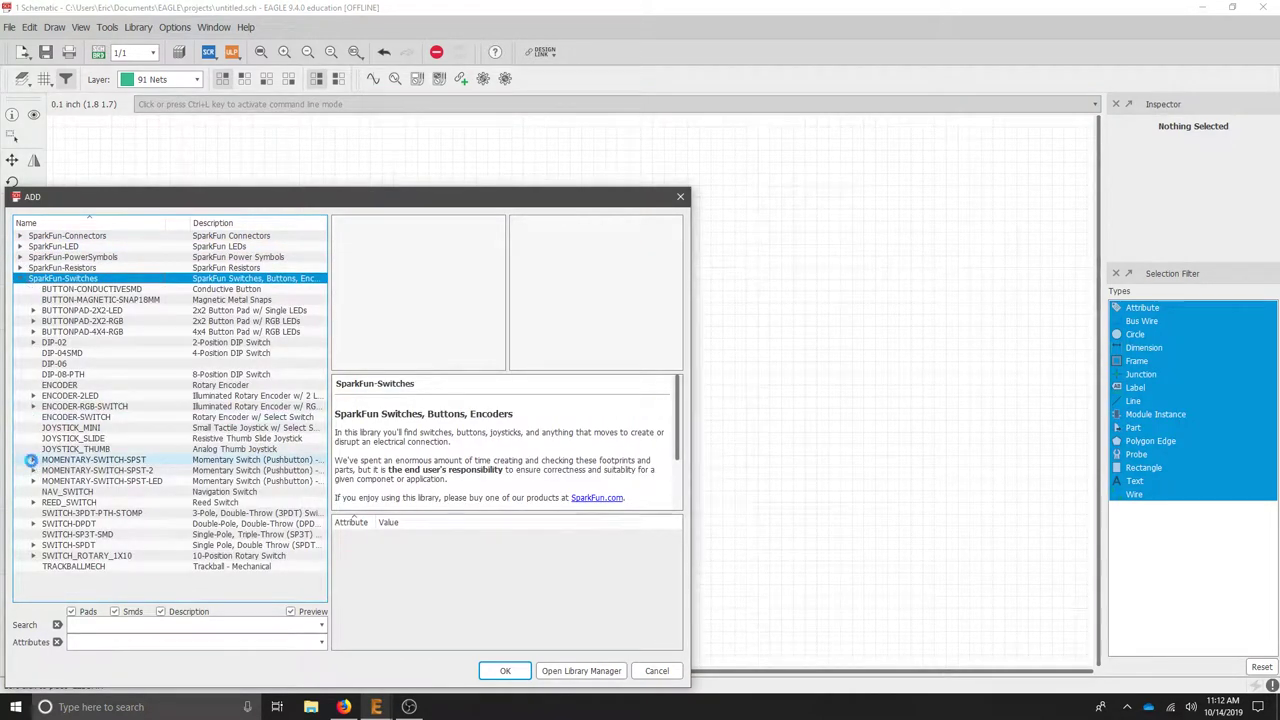
pyautogui.click(33, 461)
pyautogui.scroll(-2, 31, 466)
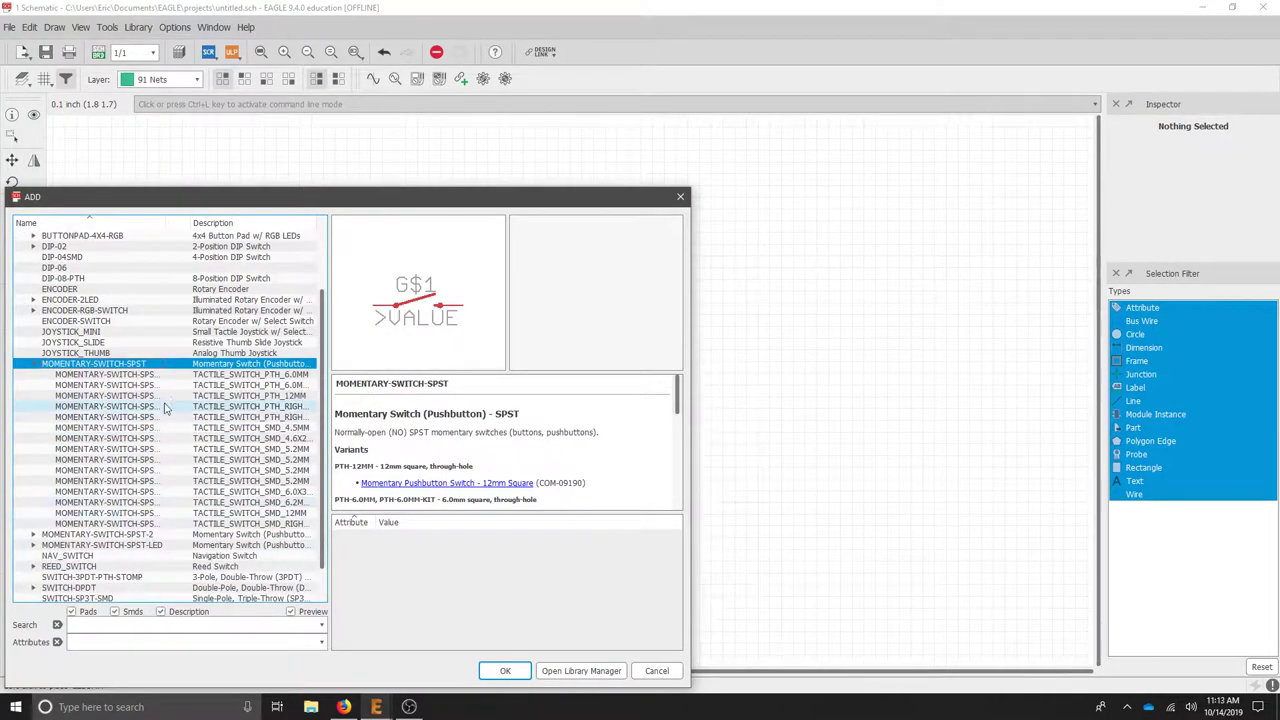
pyautogui.click(133, 396)
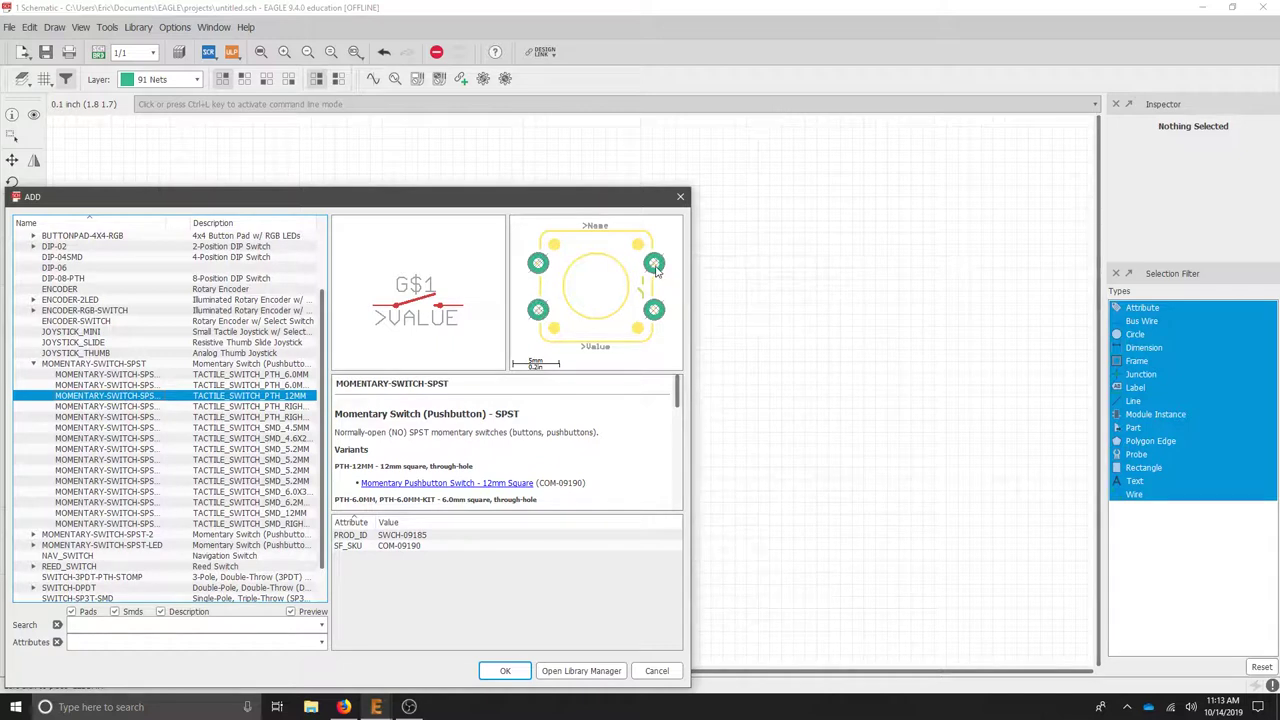
pyautogui.click(106, 407)
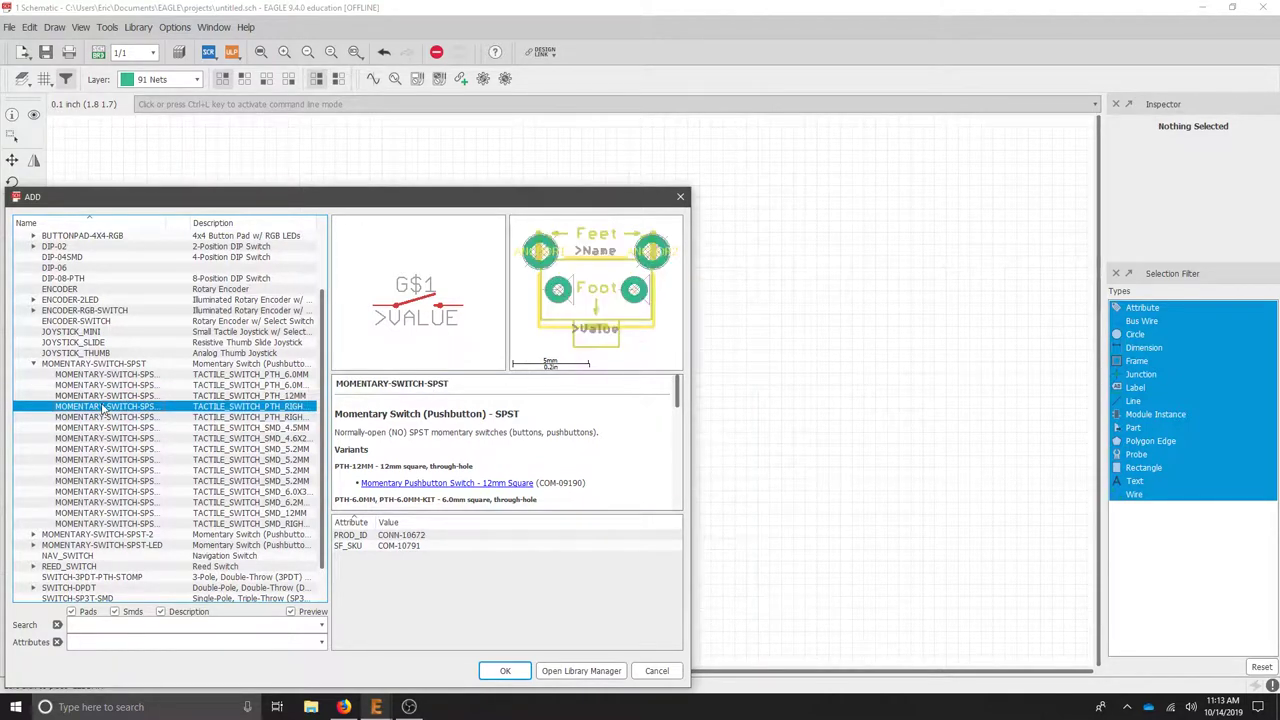
pyautogui.click(117, 379)
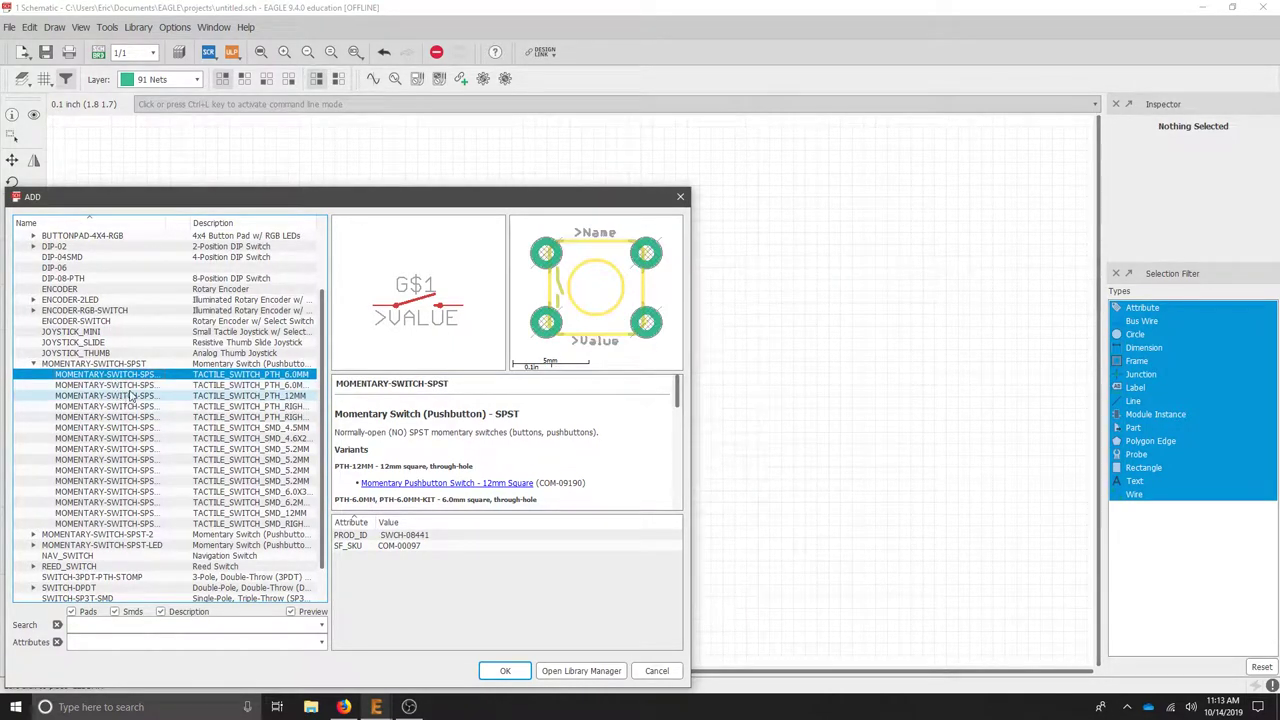
pyautogui.click(292, 397)
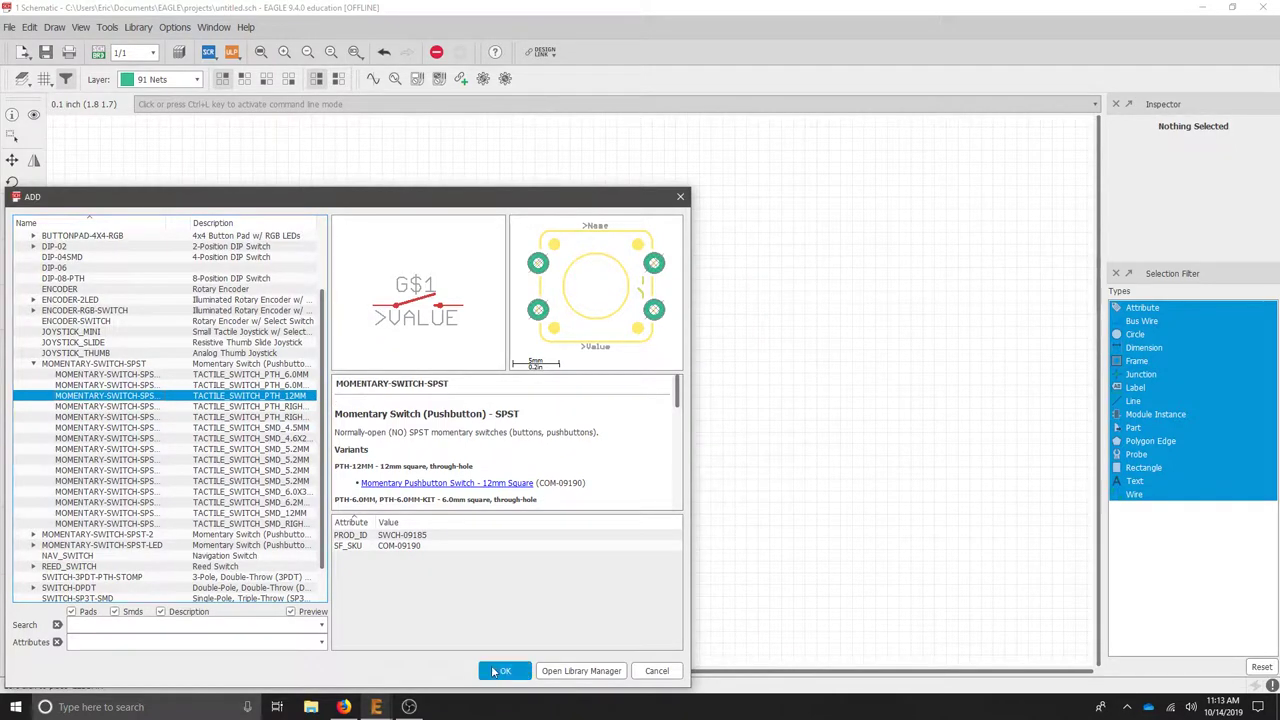
pyautogui.click(495, 672)
pyautogui.press('Escape')
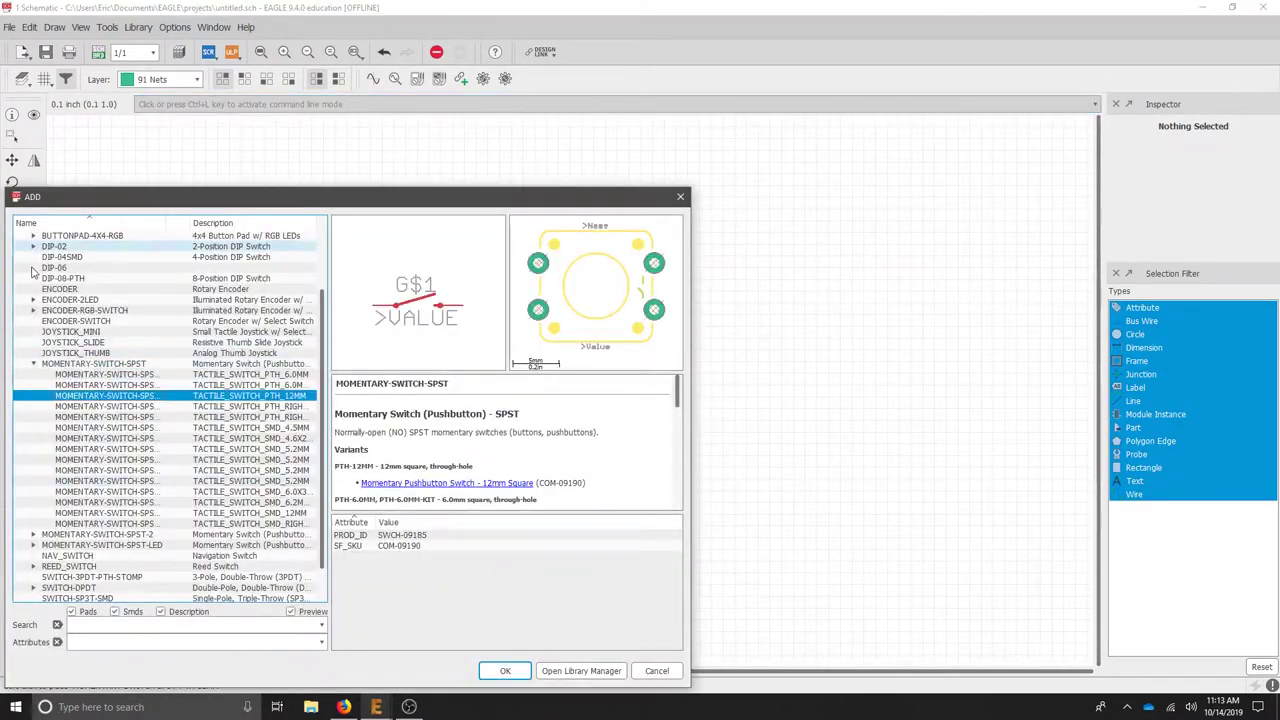
# - Add three GND symbols from SparkFun-PowerSymbols, one under each LED and one in the free area at the upper right
pyautogui.click(20, 278)
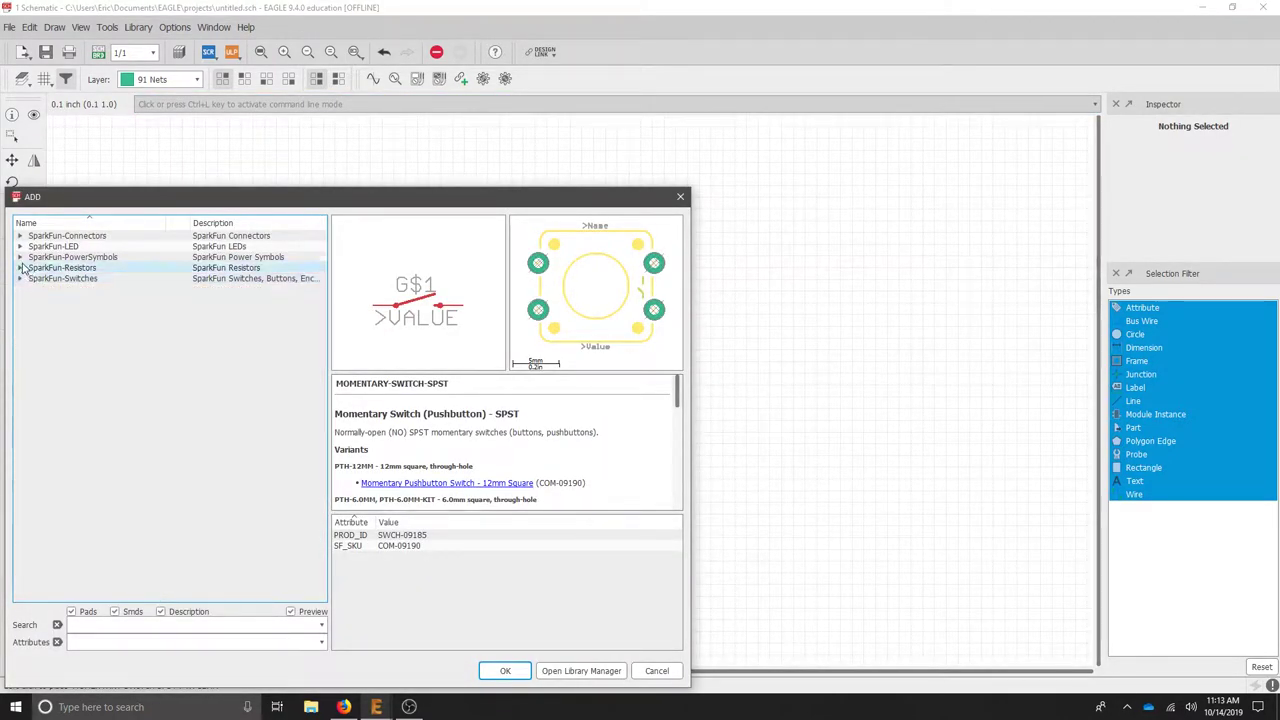
pyautogui.click(20, 258)
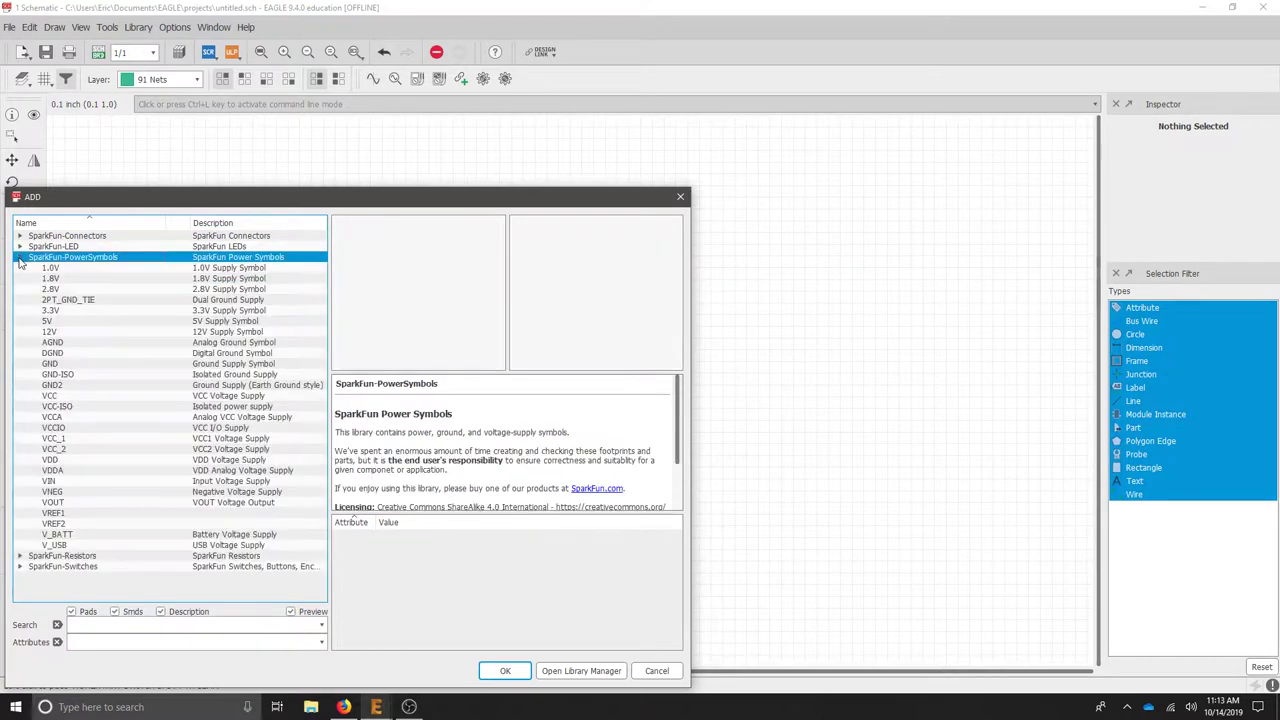
pyautogui.doubleClick(113, 368)
pyautogui.click(299, 580)
pyautogui.click(417, 580)
pyautogui.click(545, 265)
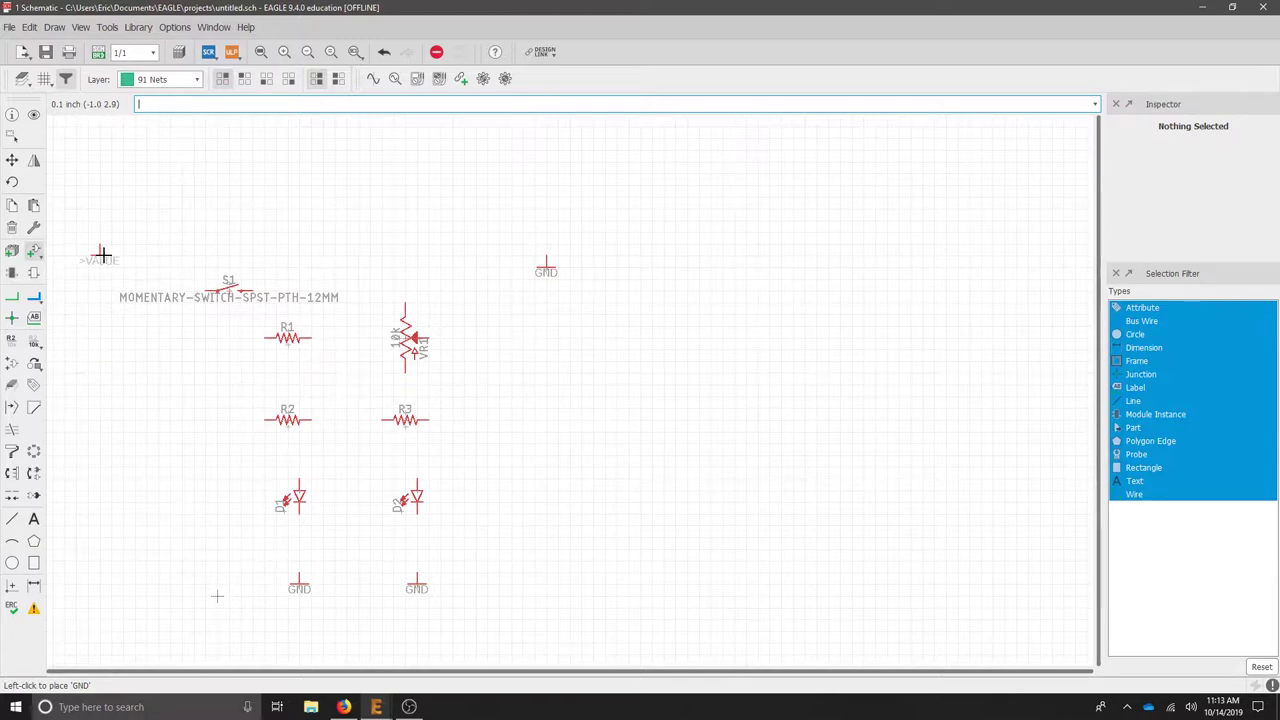
pyautogui.press('Escape')
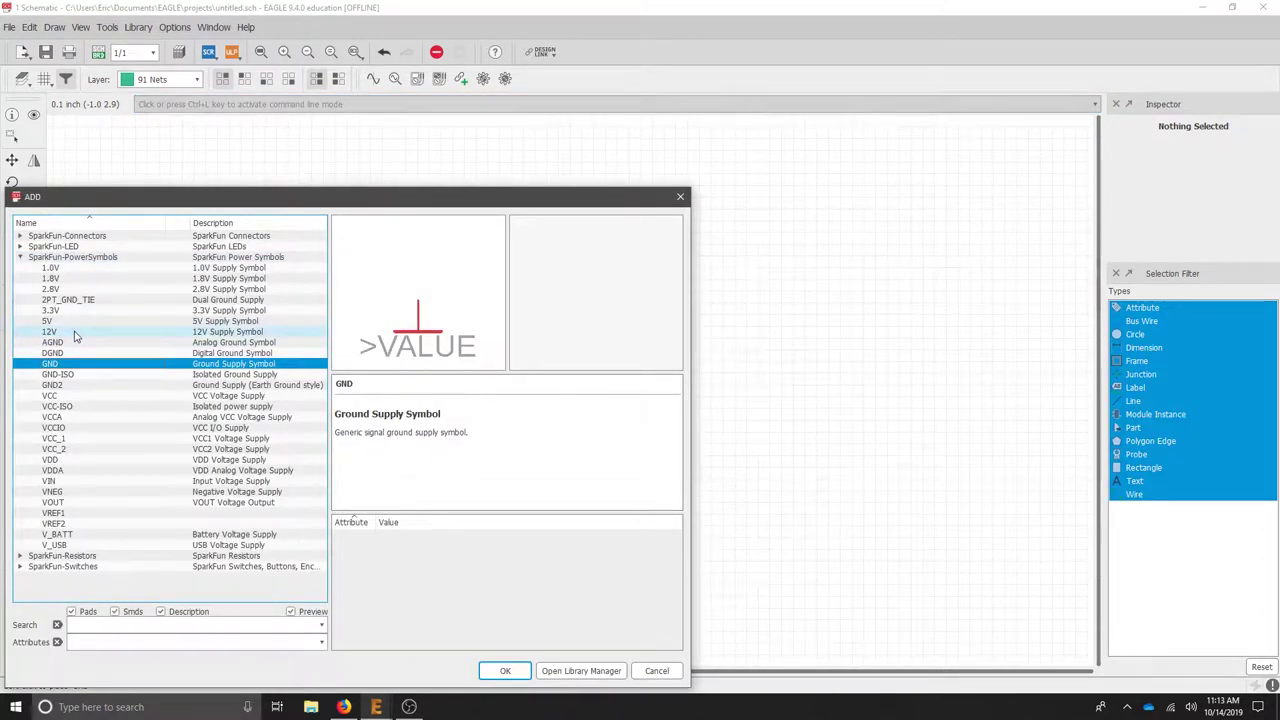
# - Add three 12V supply symbols, one above R1, one above the potentiometer and one above the separate GND symbol
pyautogui.click(73, 334)
pyautogui.click(505, 670)
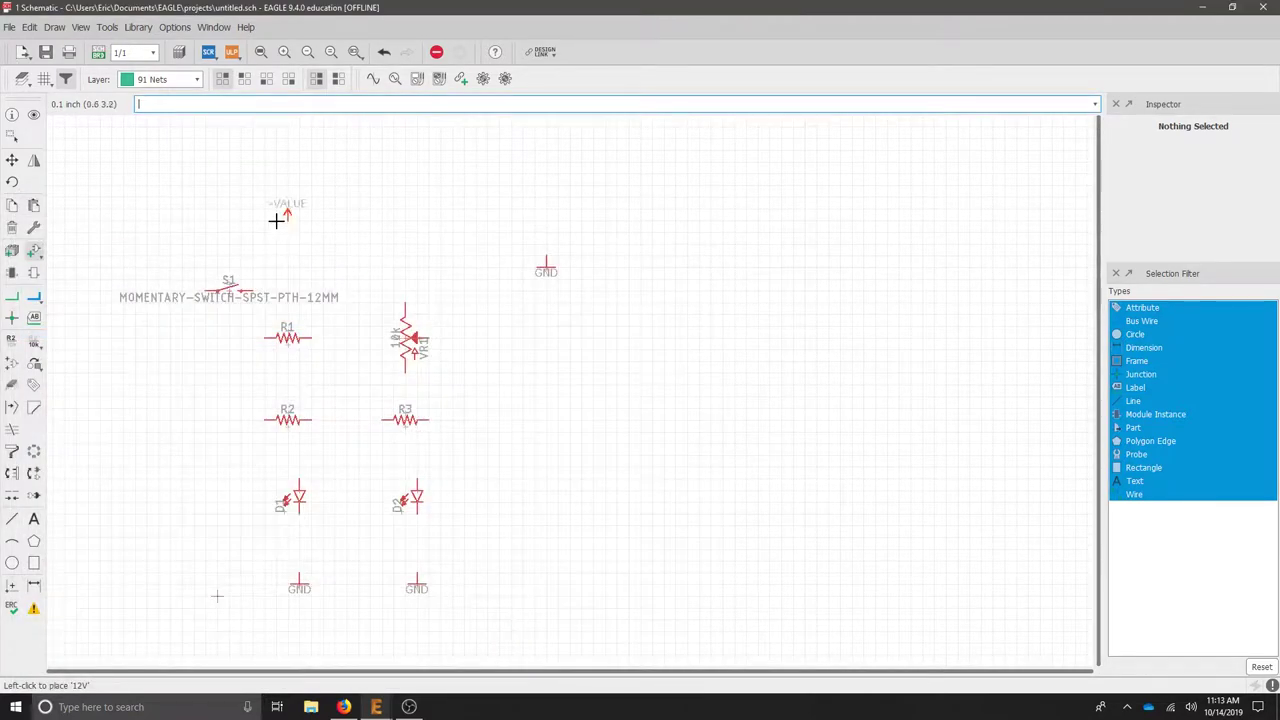
pyautogui.click(287, 237)
pyautogui.click(405, 225)
pyautogui.click(534, 202)
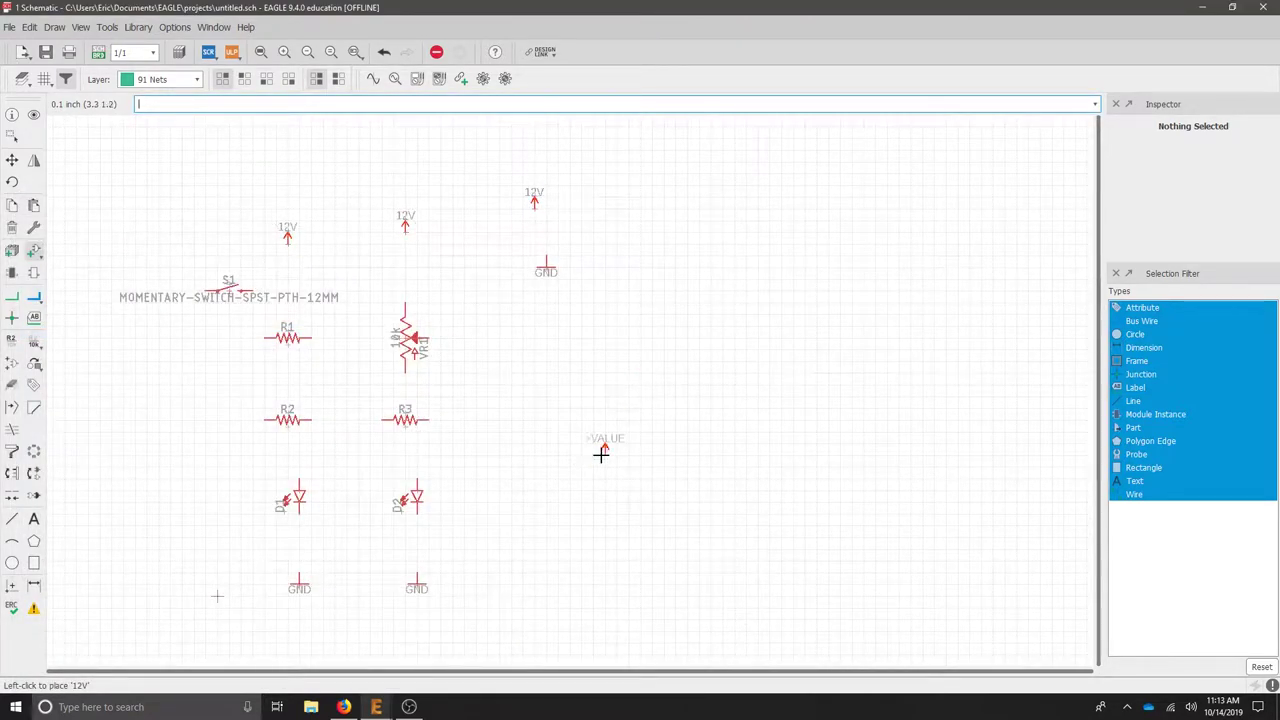
pyautogui.press('Escape')
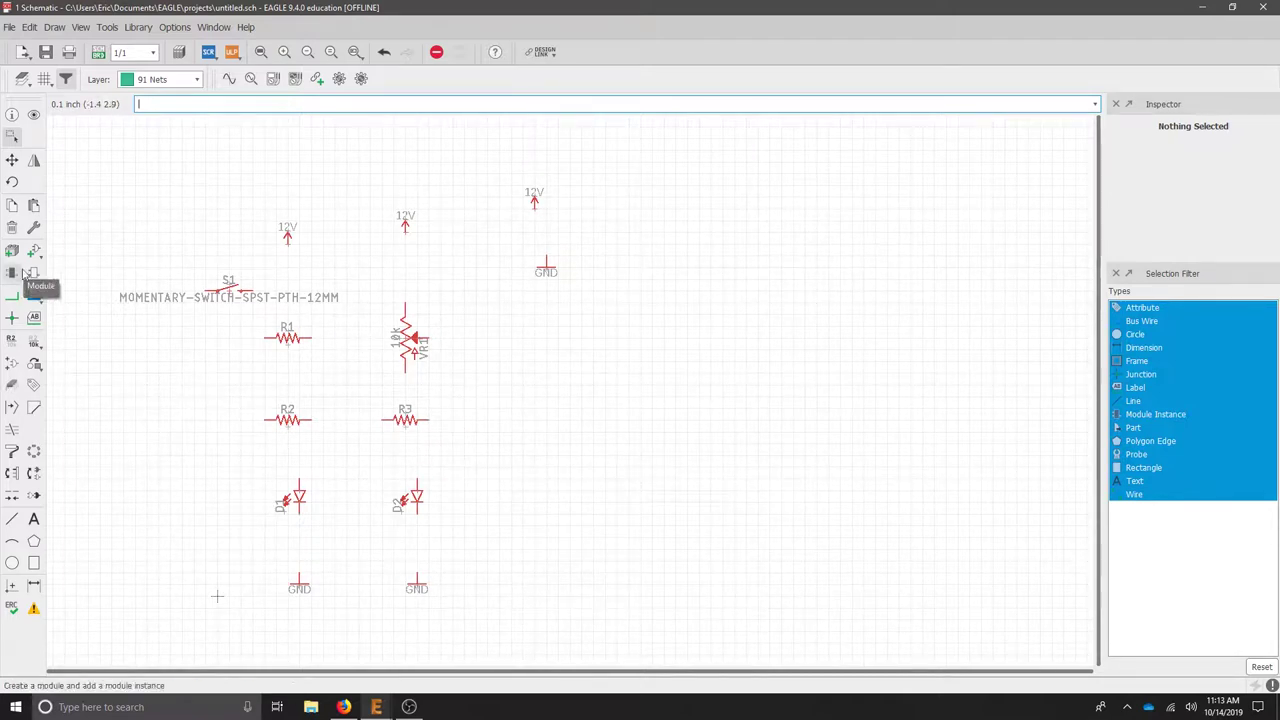
# - Move the leftmost 12V symbol directly above switch S1 and the GND symbol under D1 left into line with it
pyautogui.click(12, 160)
pyautogui.click(287, 237)
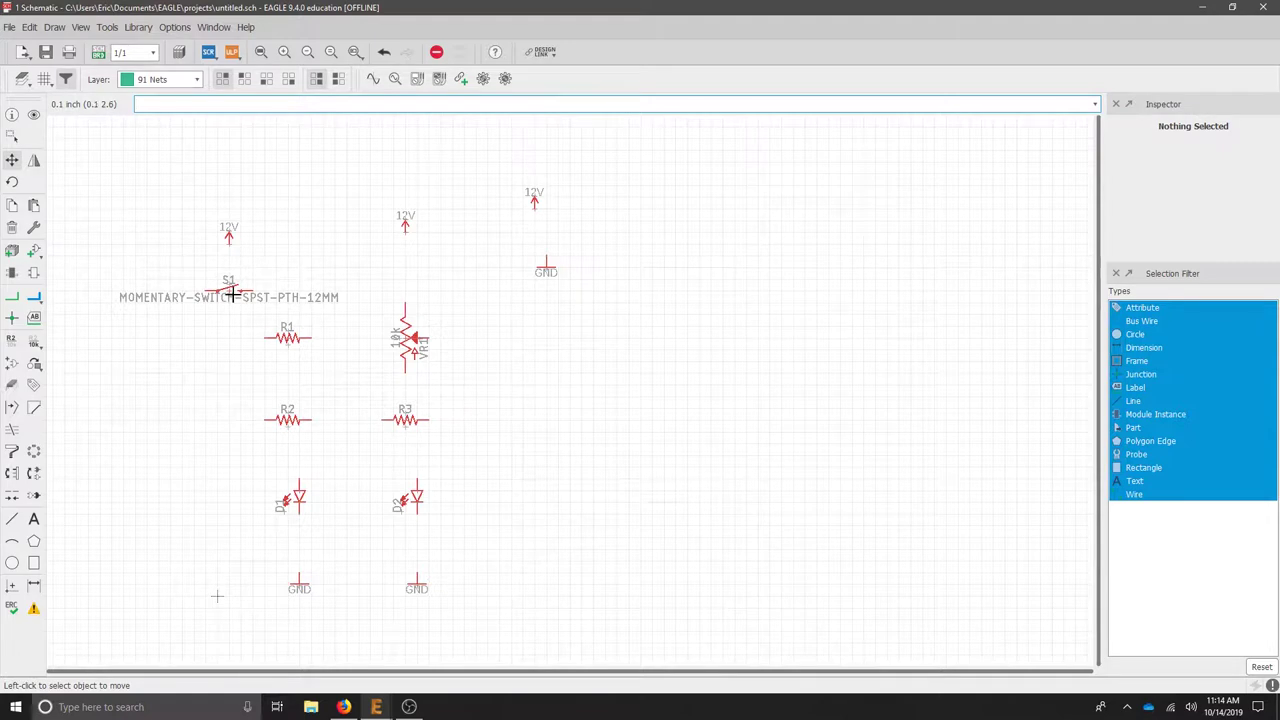
pyautogui.click(300, 577)
pyautogui.click(230, 532)
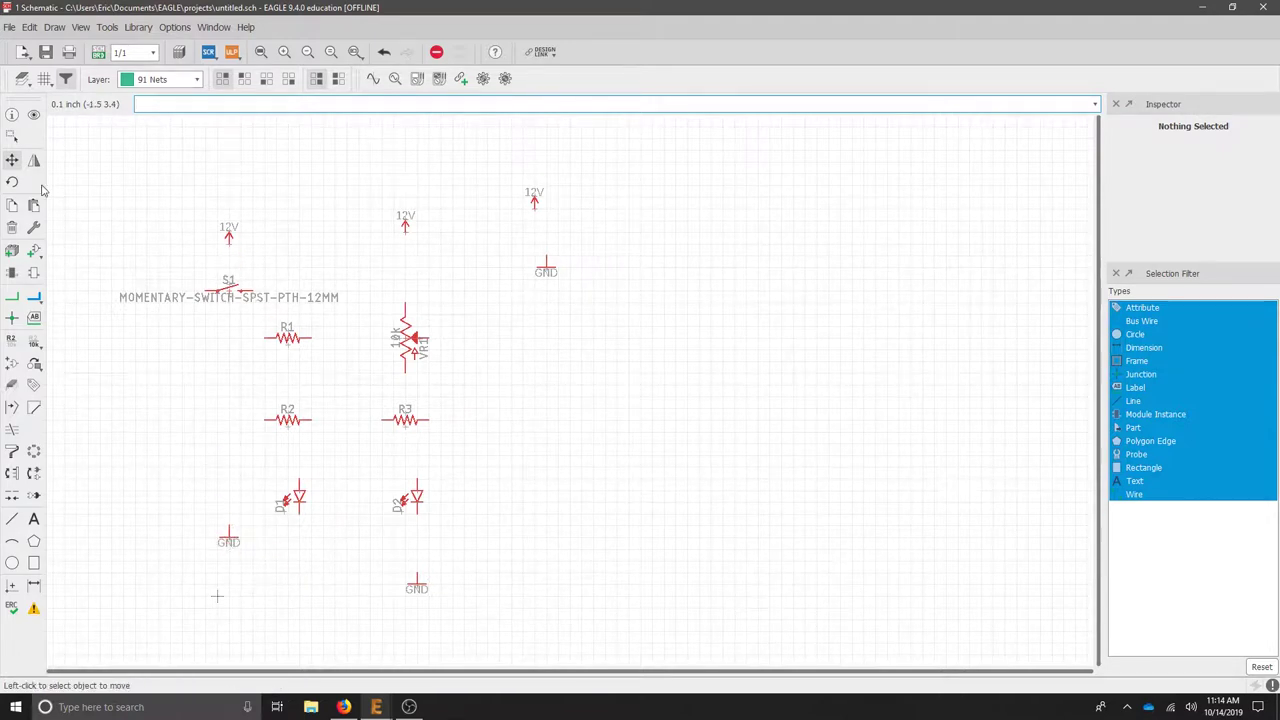
# - Arrange switch S1 just below the leftmost 12V symbol and place R1, rotated vertically, beneath the switch's right end
pyautogui.click(287, 340)
pyautogui.rightClick(262, 327)
pyautogui.click(262, 290)
pyautogui.click(229, 290)
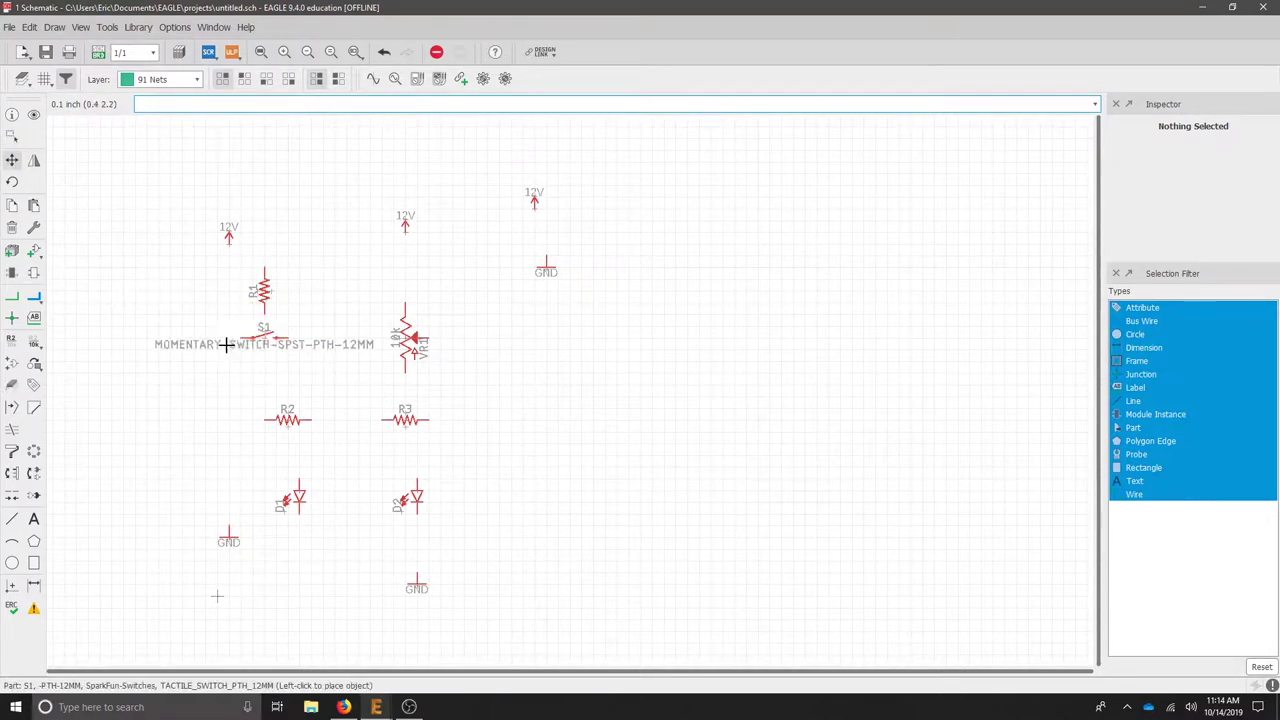
pyautogui.click(195, 185)
pyautogui.click(263, 290)
pyautogui.click(263, 372)
pyautogui.click(195, 185)
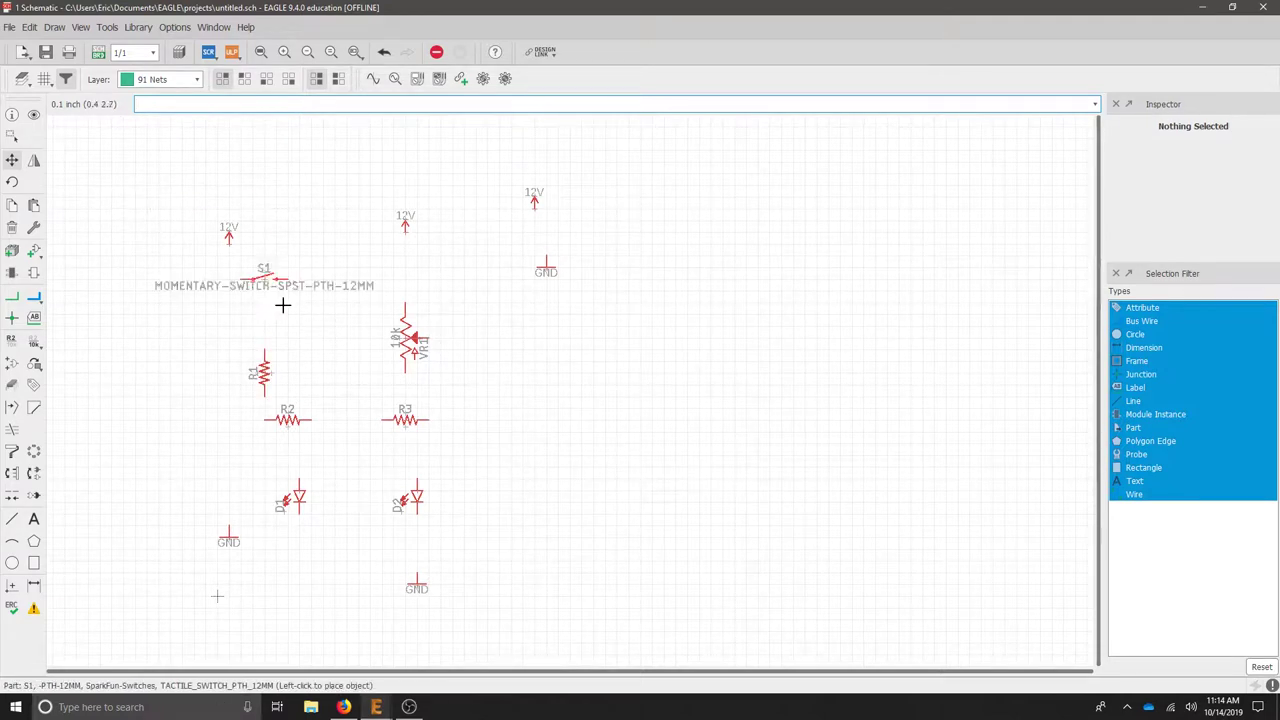
pyautogui.click(252, 265)
pyautogui.click(263, 372)
pyautogui.click(276, 325)
# - Move potentiometer VR1 low into a second column and place R3, rotated vertically, above it beside R1
pyautogui.click(405, 338)
pyautogui.click(346, 479)
pyautogui.click(405, 419)
pyautogui.rightClick(405, 419)
pyautogui.click(346, 325)
# - Move LED D1 directly below R1 and LED D2 directly below R3
pyautogui.click(297, 497)
pyautogui.click(276, 391)
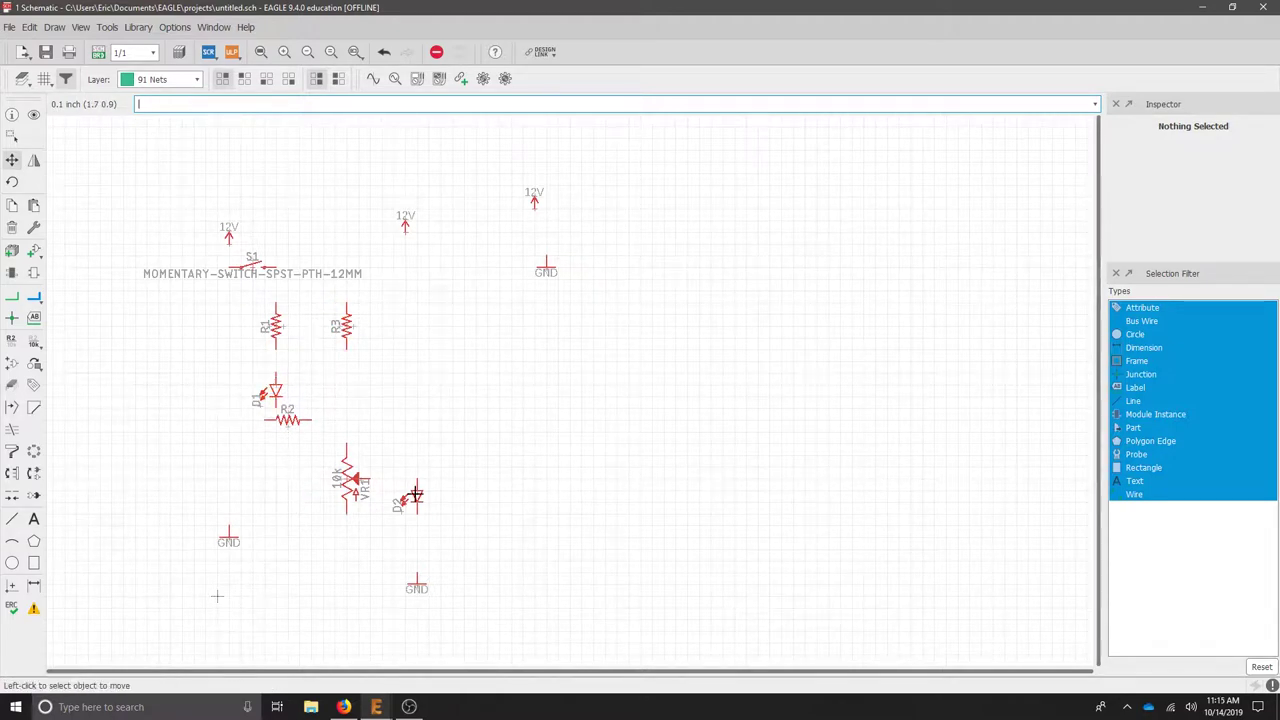
pyautogui.click(416, 494)
pyautogui.click(346, 391)
# - Shift potentiometer VR1 up slightly beneath D2 and move the right-hand lower GND symbol directly below it
pyautogui.click(346, 479)
pyautogui.click(346, 467)
pyautogui.click(416, 584)
pyautogui.click(346, 535)
# - Rotate R2 vertically and place it below D1, with the left GND symbol directly beneath it
pyautogui.click(287, 420)
pyautogui.rightClick(276, 455)
pyautogui.click(276, 455)
pyautogui.click(222, 535)
pyautogui.click(276, 533)
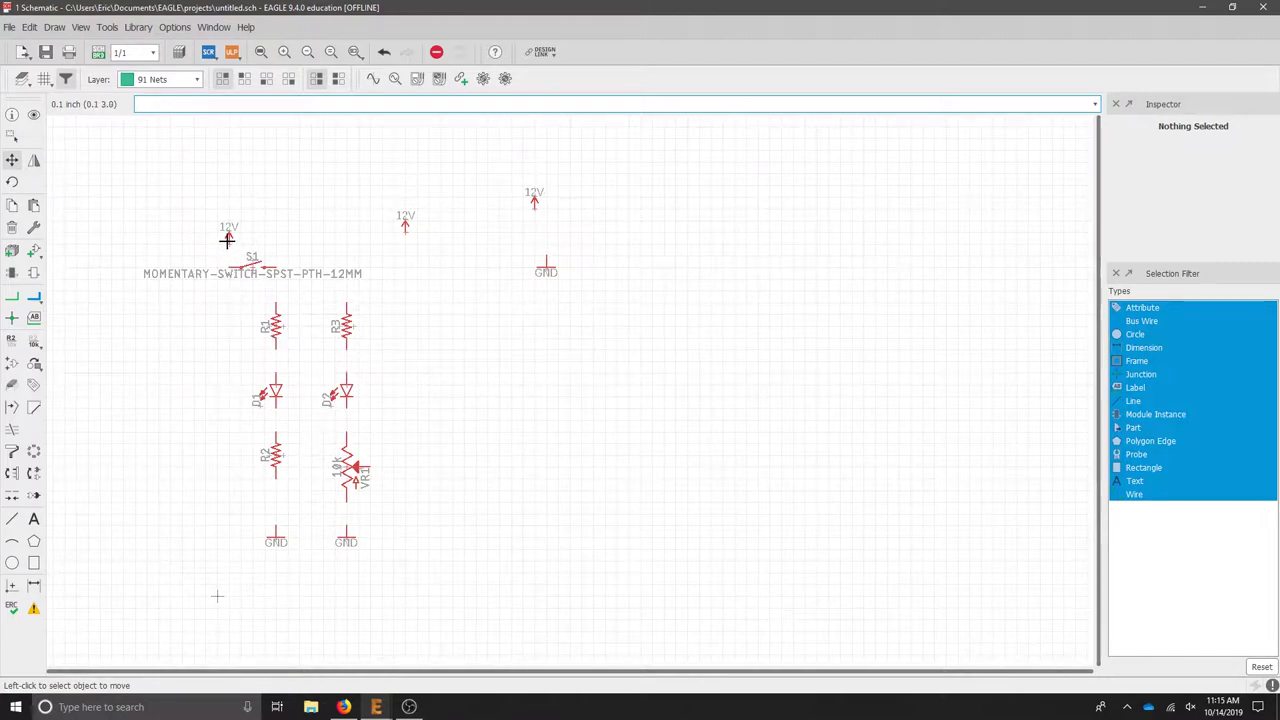
# - Wire the 12V symbol to switch S1 and connect the switch's output to the upper pins of R1 and R3
pyautogui.click(11, 297)
pyautogui.click(231, 241)
pyautogui.click(243, 268)
pyautogui.click(276, 269)
pyautogui.click(276, 305)
pyautogui.click(277, 271)
pyautogui.click(346, 305)
# - Wire the first column in series from R1 through D1 and R2 down to its GND symbol
pyautogui.click(276, 345)
pyautogui.click(276, 380)
pyautogui.click(276, 407)
pyautogui.click(276, 435)
pyautogui.click(276, 477)
pyautogui.click(276, 530)
# - Wire the second column in series by connecting VR1 to GND, R3 to D2, and D2 to VR1
pyautogui.click(346, 500)
pyautogui.click(346, 528)
pyautogui.click(346, 345)
pyautogui.click(346, 380)
pyautogui.click(346, 405)
pyautogui.click(346, 440)
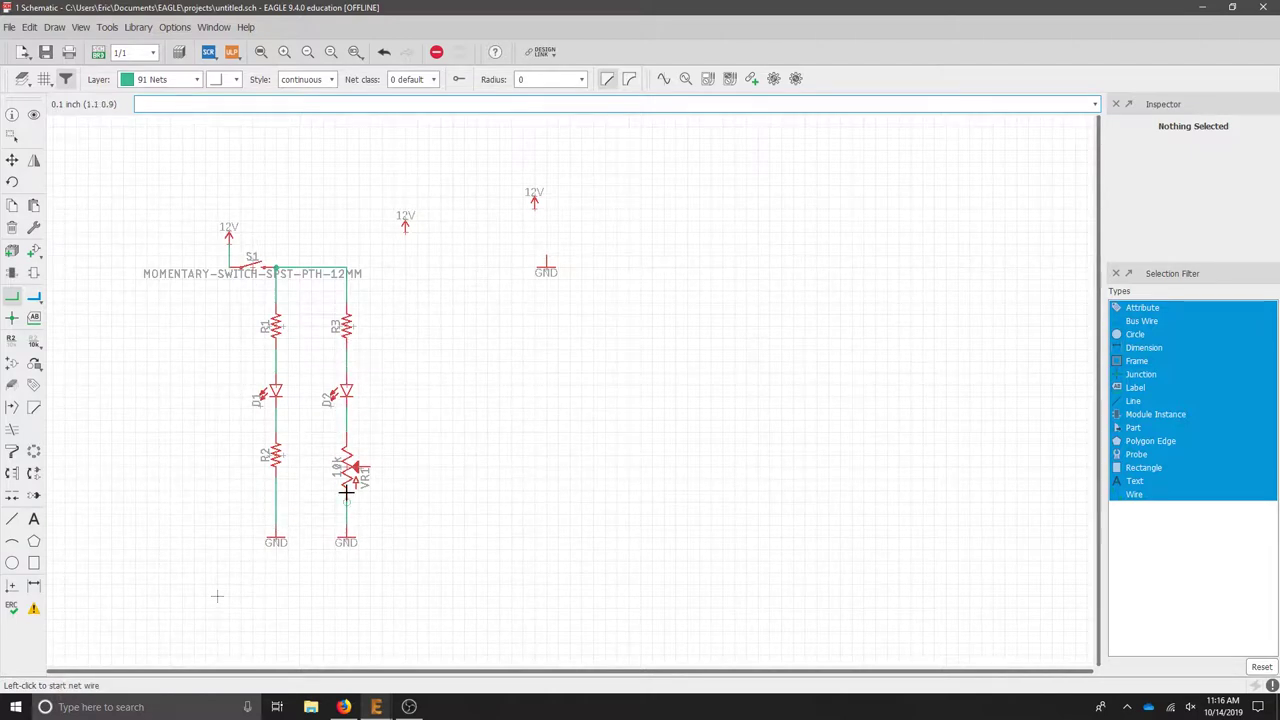
# - Add a two-pin CONN_02PTH4 connector from the SparkFun-Connectors library and place it beside the second column, pins facing right
pyautogui.click(33, 251)
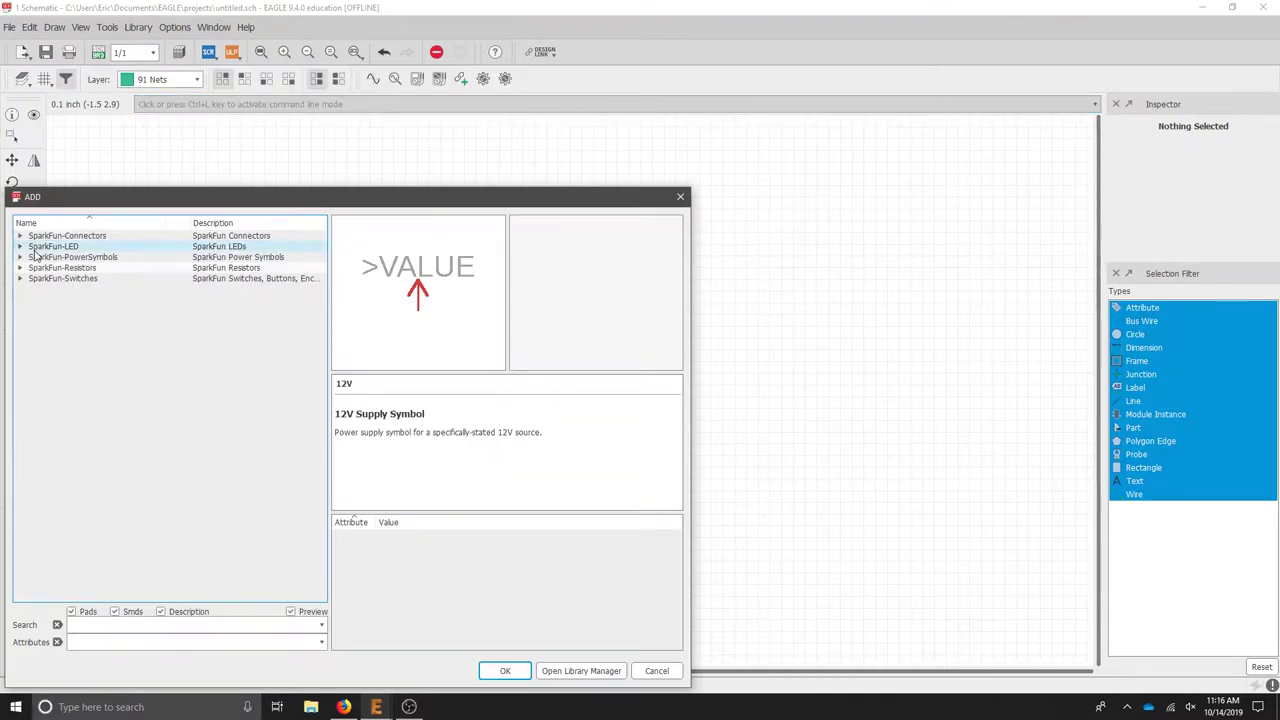
pyautogui.click(19, 237)
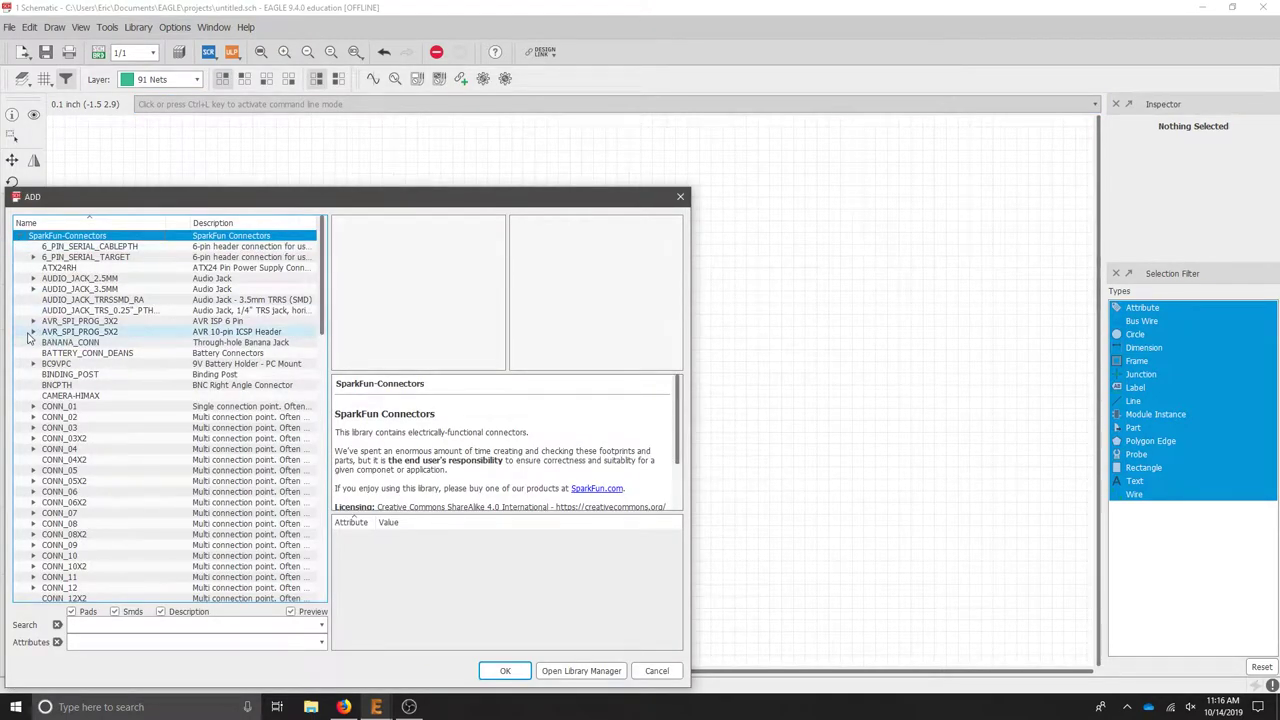
pyautogui.click(33, 418)
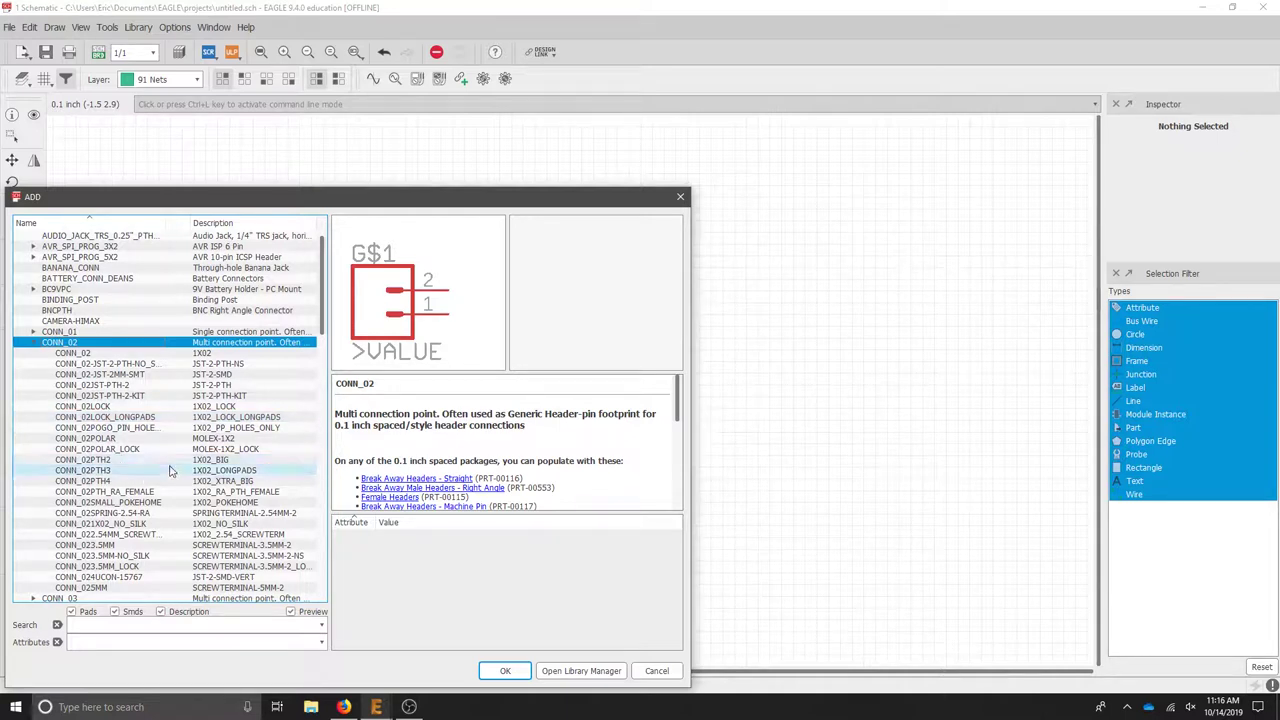
pyautogui.click(198, 481)
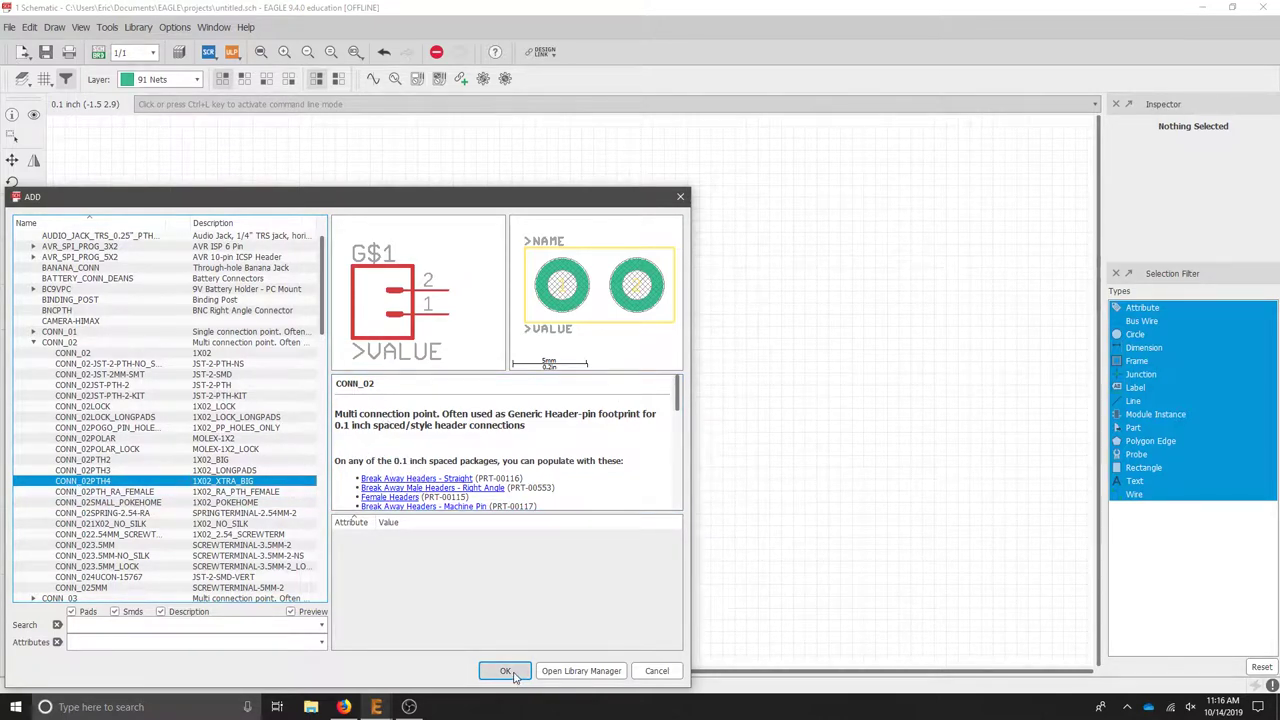
pyautogui.click(506, 671)
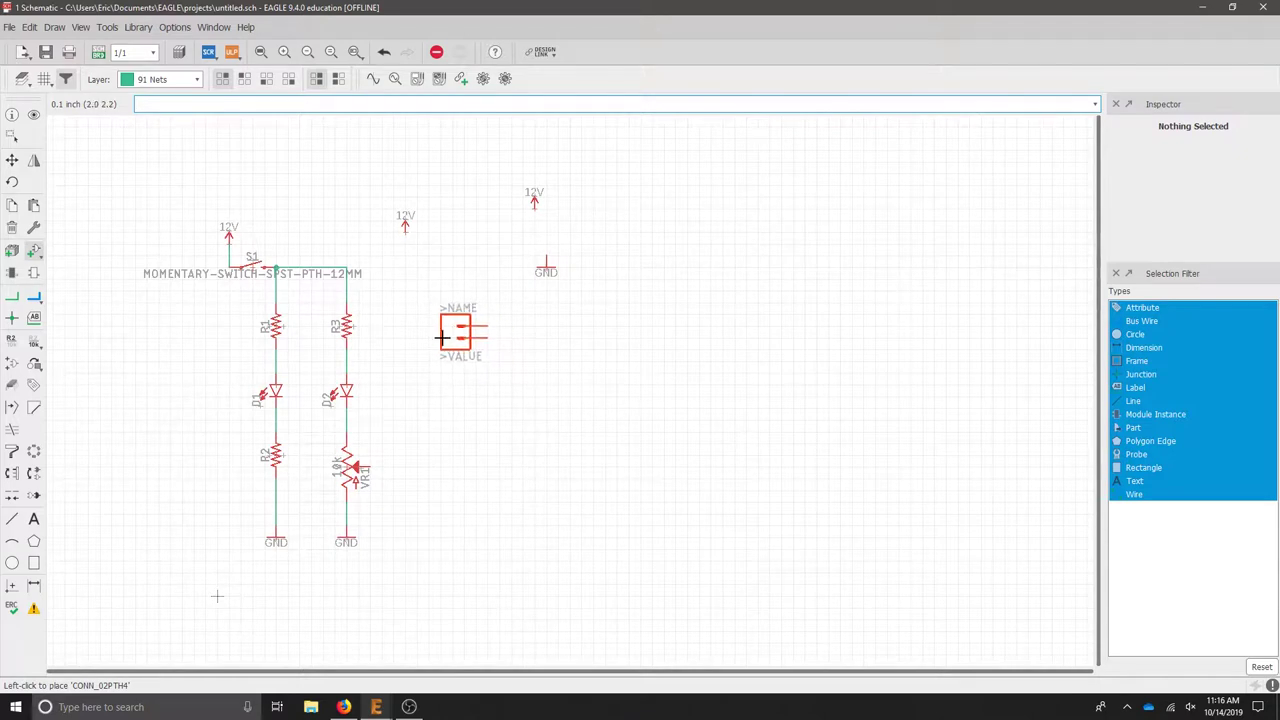
pyautogui.rightClick(455, 345)
pyautogui.rightClick(458, 352)
pyautogui.rightClick(440, 330)
pyautogui.rightClick(445, 318)
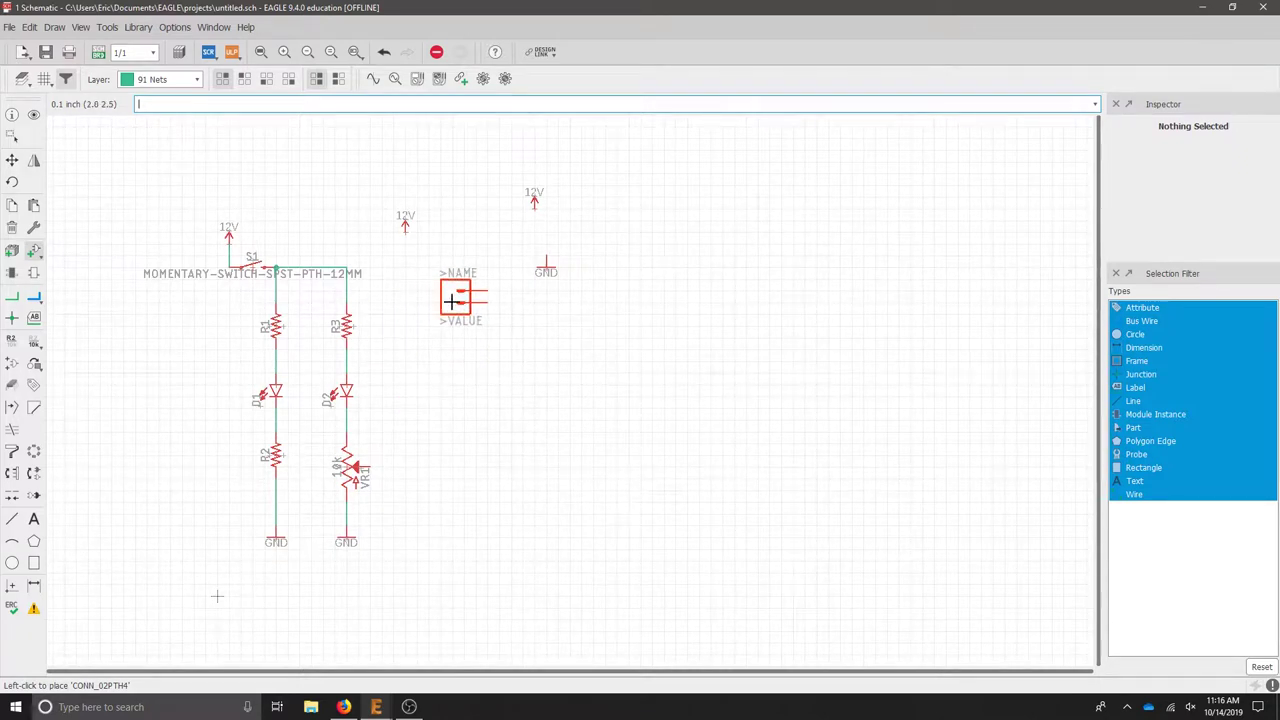
pyautogui.click(452, 300)
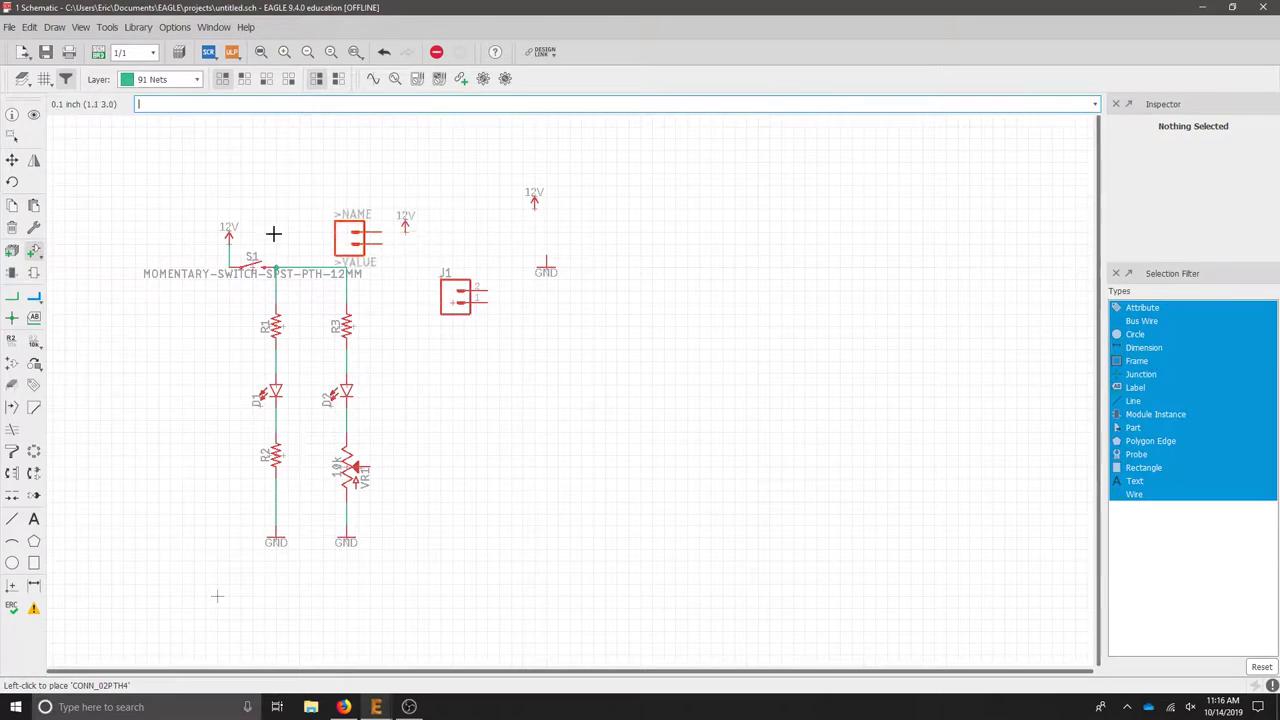
# - Move a 12V symbol just above the pins of connector J1 and the spare GND symbol just below them
pyautogui.click(11, 163)
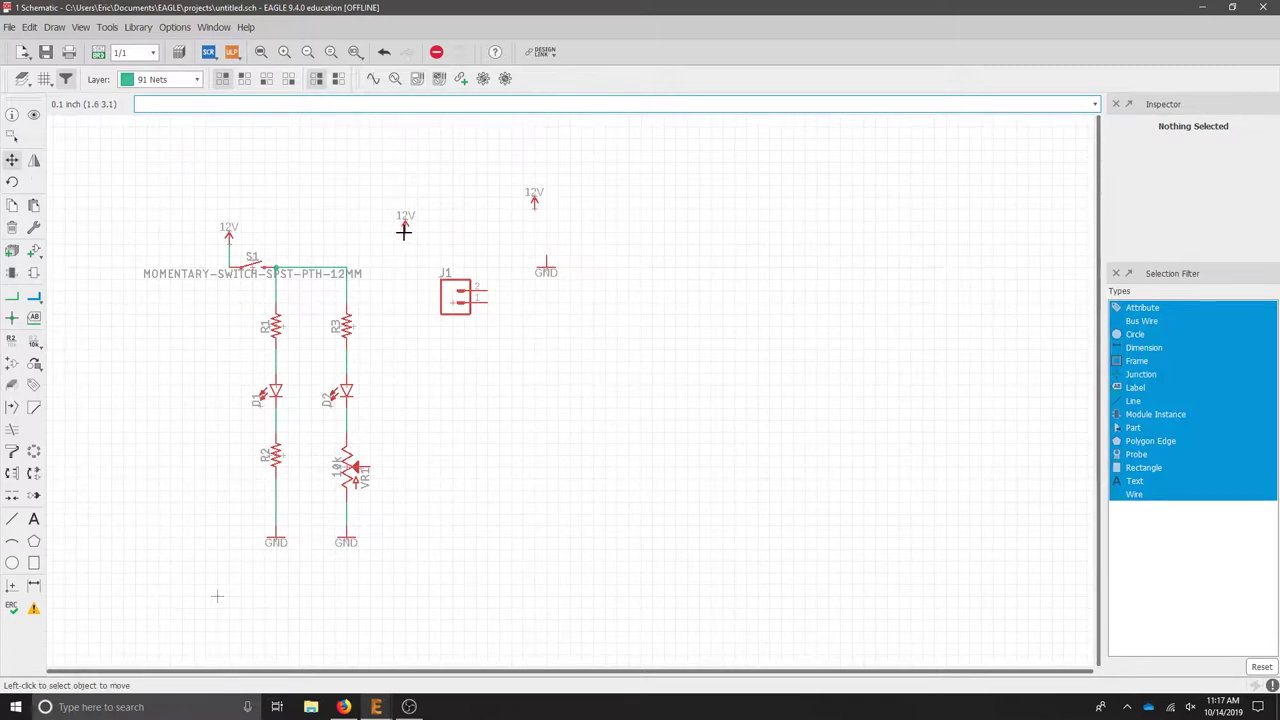
pyautogui.click(534, 200)
pyautogui.click(510, 270)
pyautogui.click(547, 272)
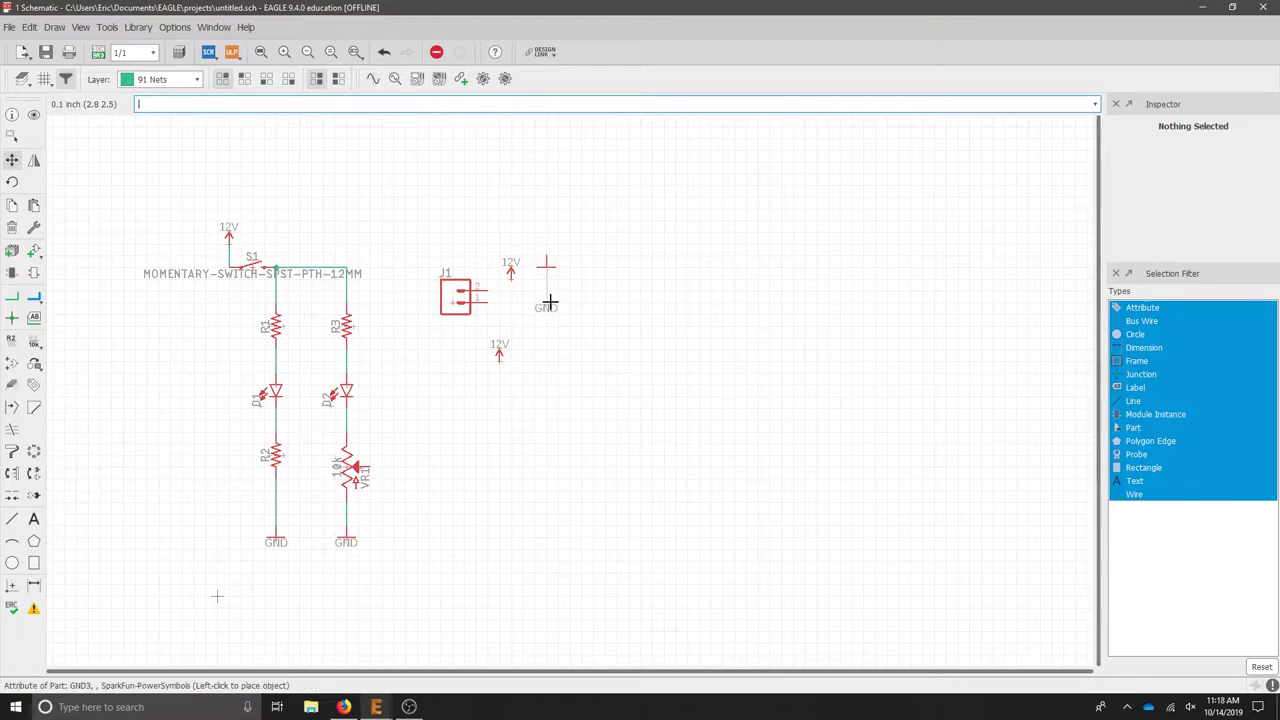
pyautogui.click(546, 266)
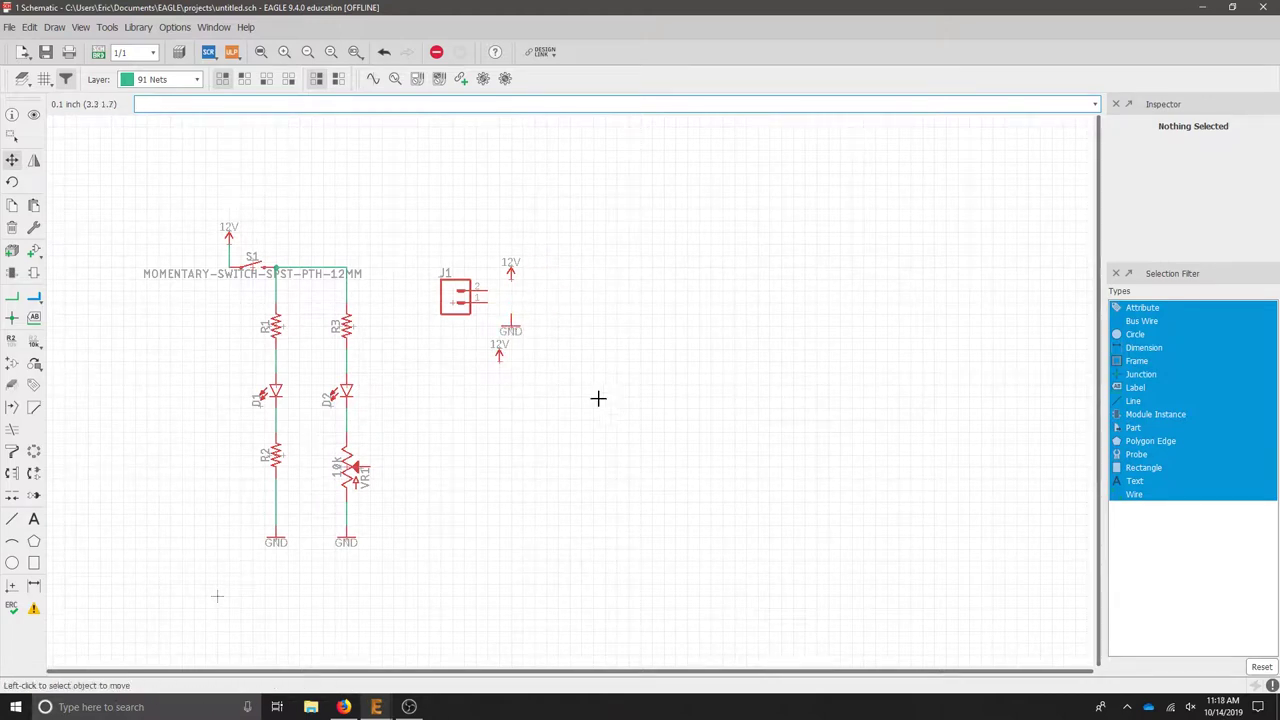
# - Wire pin 2 of connector J1 to the adjacent 12V symbol and pin 1 to the GND symbol
pyautogui.click(12, 296)
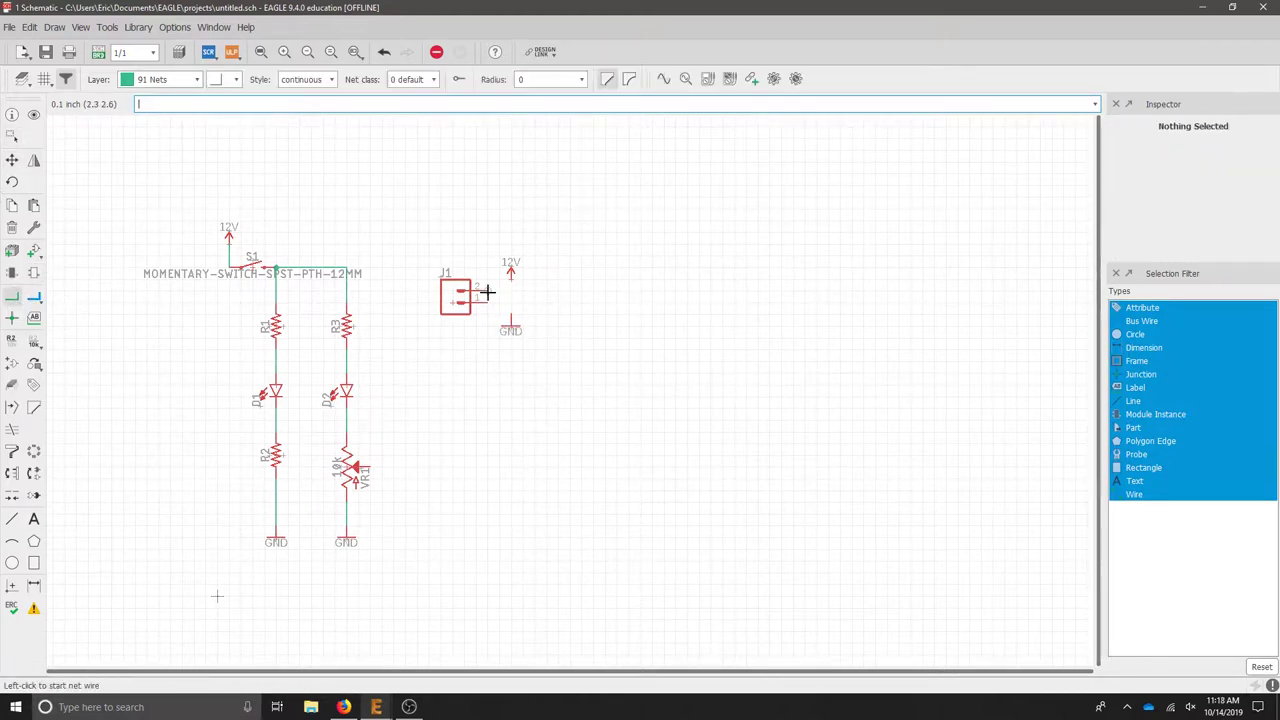
pyautogui.click(511, 272)
pyautogui.click(486, 302)
pyautogui.click(511, 320)
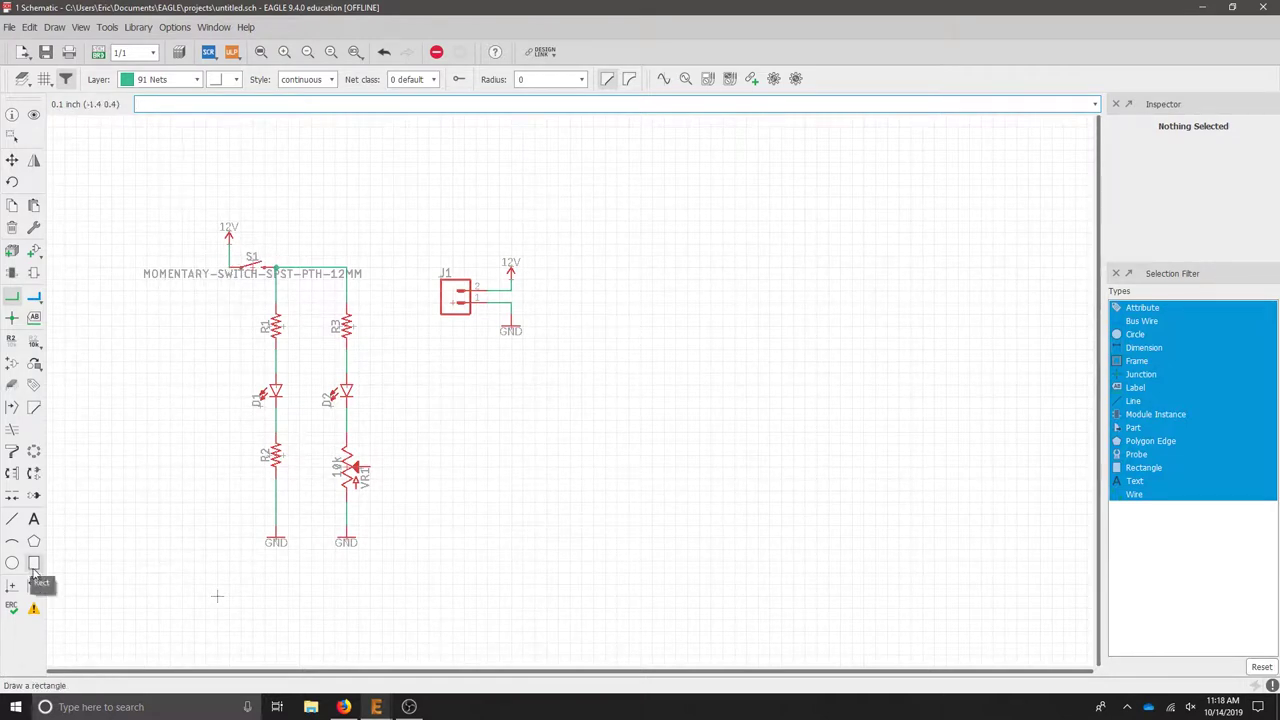
# - Change the value of switch S1 to SPST-12MM
pyautogui.click(33, 343)
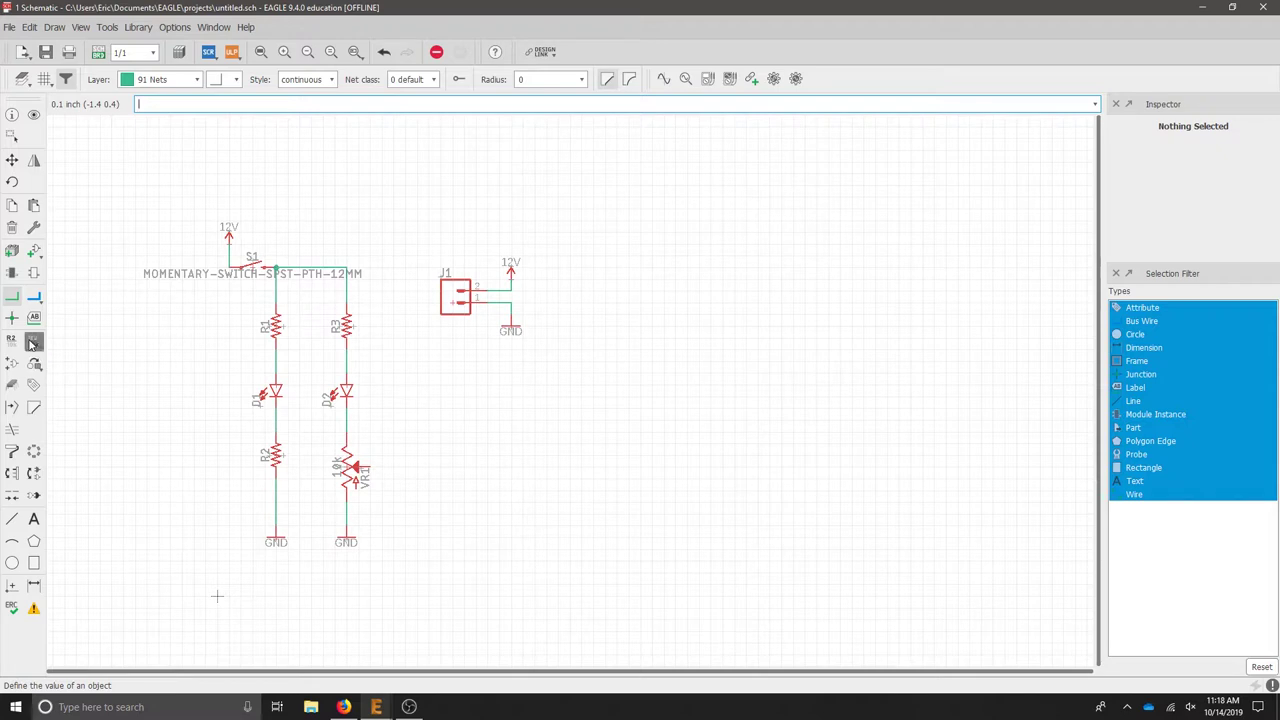
pyautogui.click(253, 265)
pyautogui.click(252, 302)
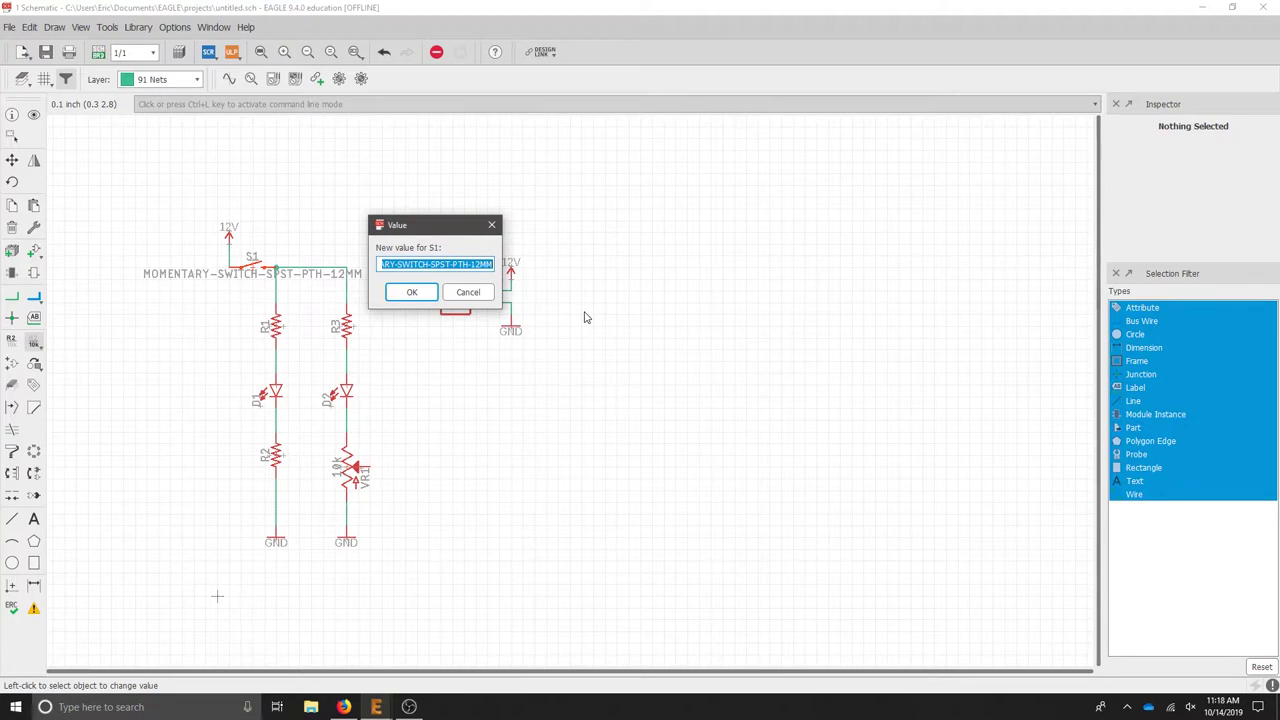
pyautogui.write('SPST')
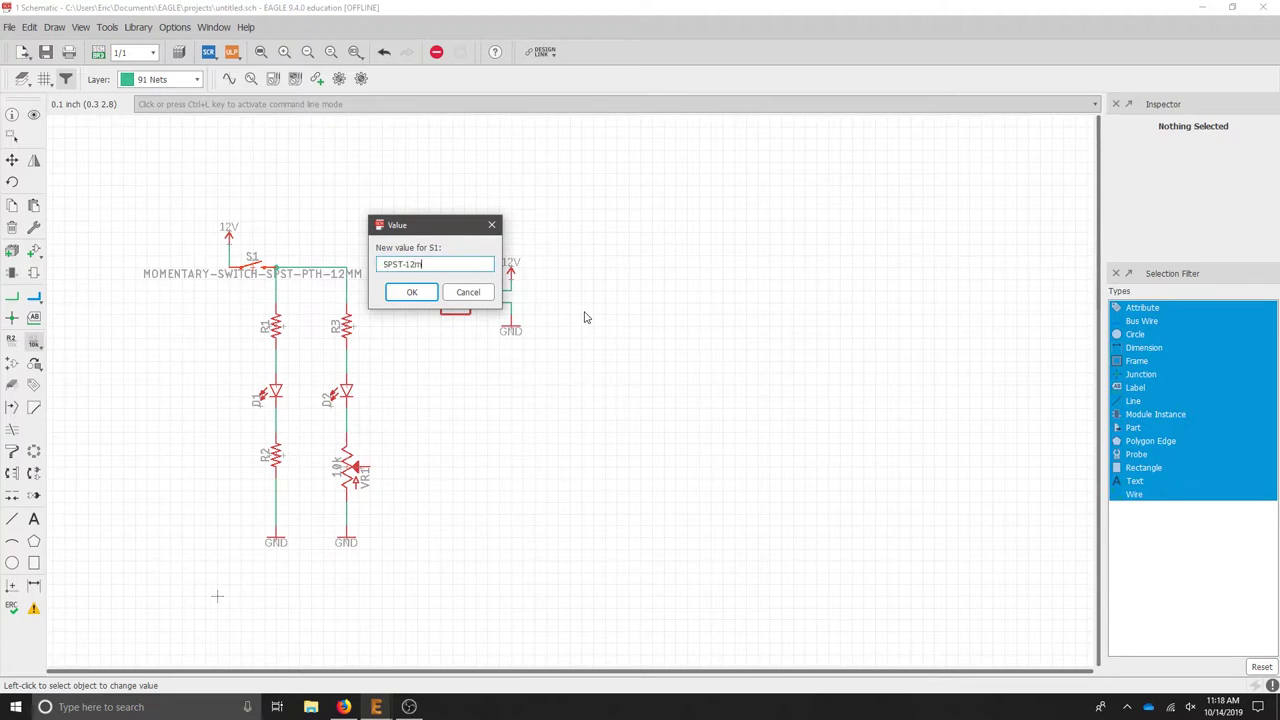
pyautogui.press('Return')
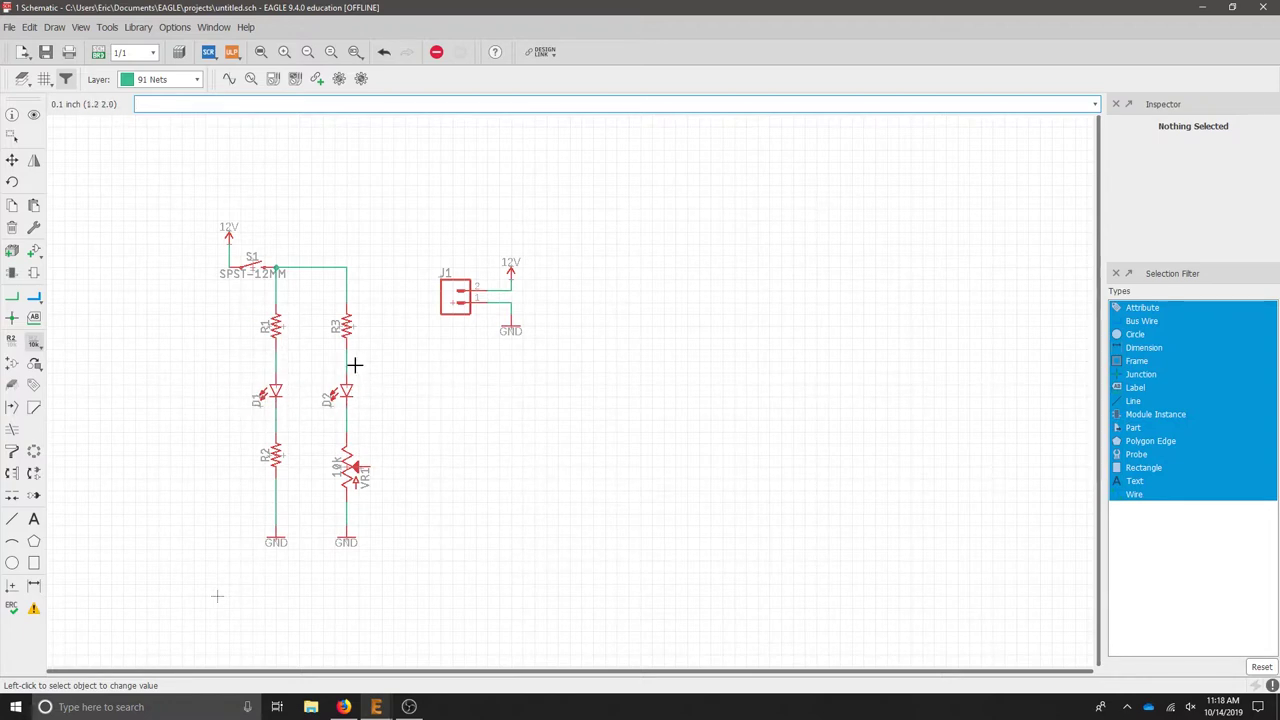
# - Check the LED's forward voltage and current in the datasheet open in Firefox and return to the EAGLE schematic
pyautogui.hotkey('alt', 'Tab')
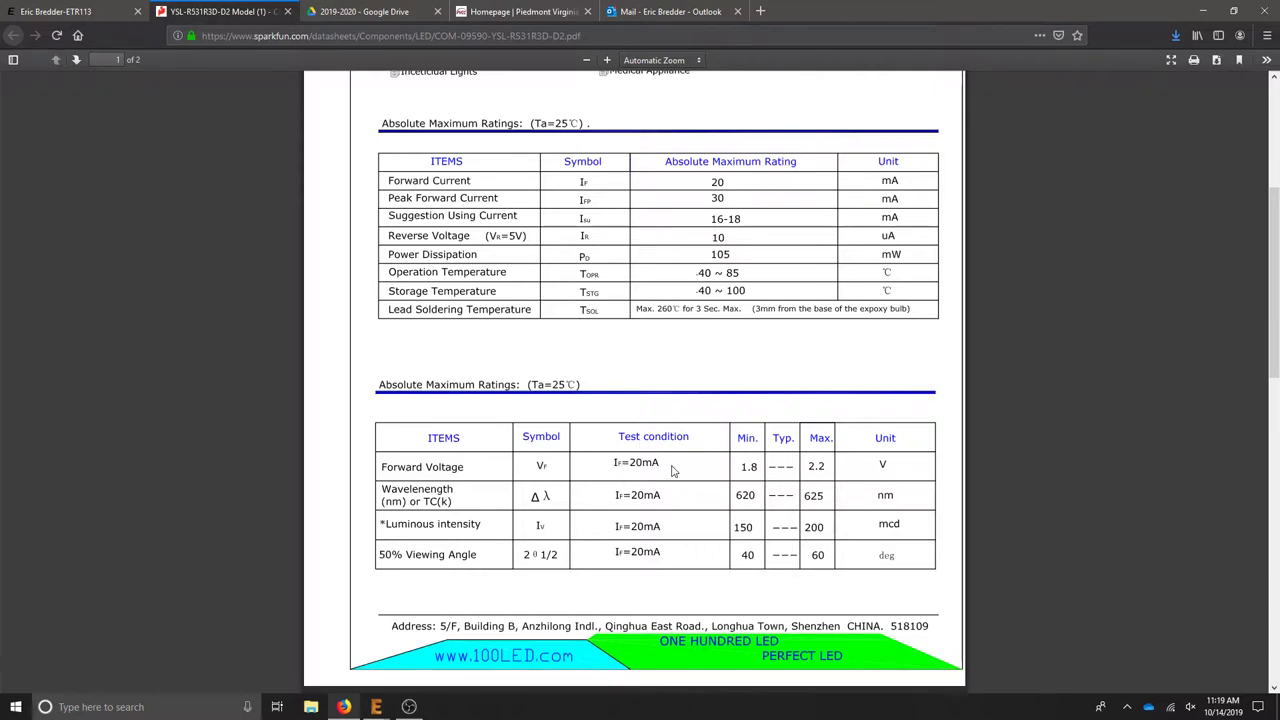
pyautogui.click(376, 707)
pyautogui.click(385, 665)
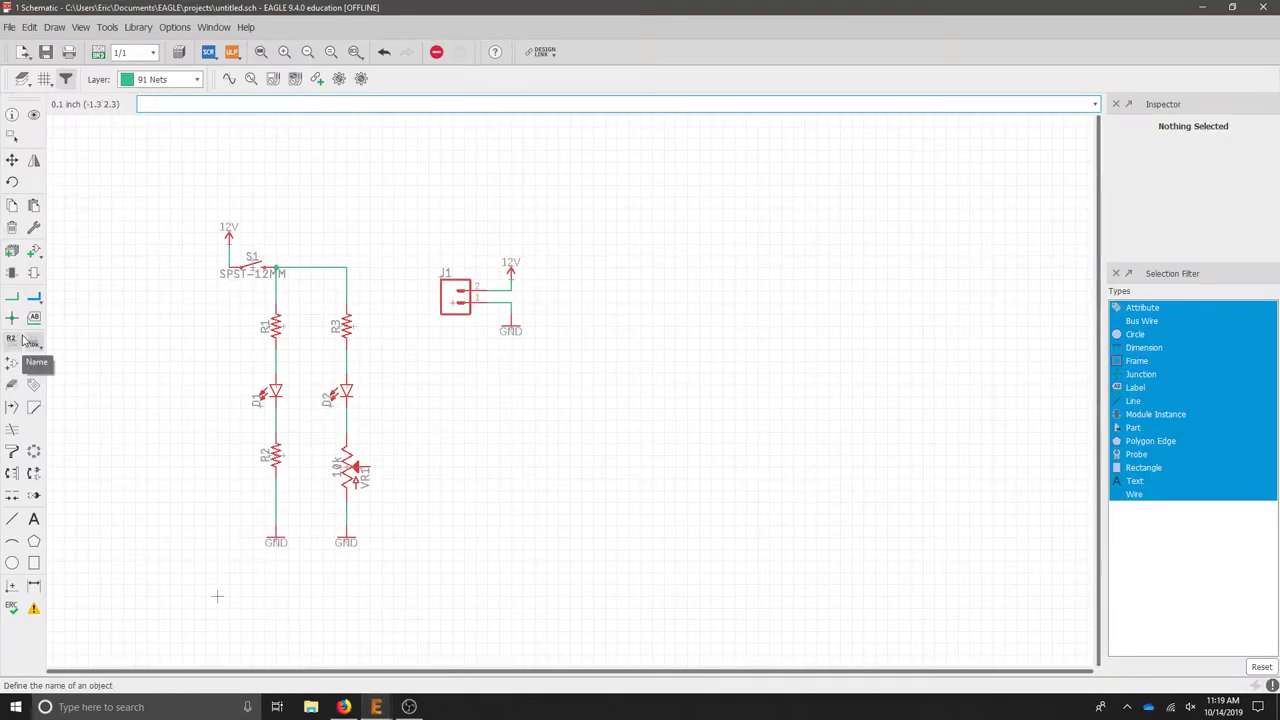
# - Add the two-line text note "Vf = 1.8-2.2V" and "If = 20mA" beside LED D2, checking the voltage against the datasheet
pyautogui.click(34, 520)
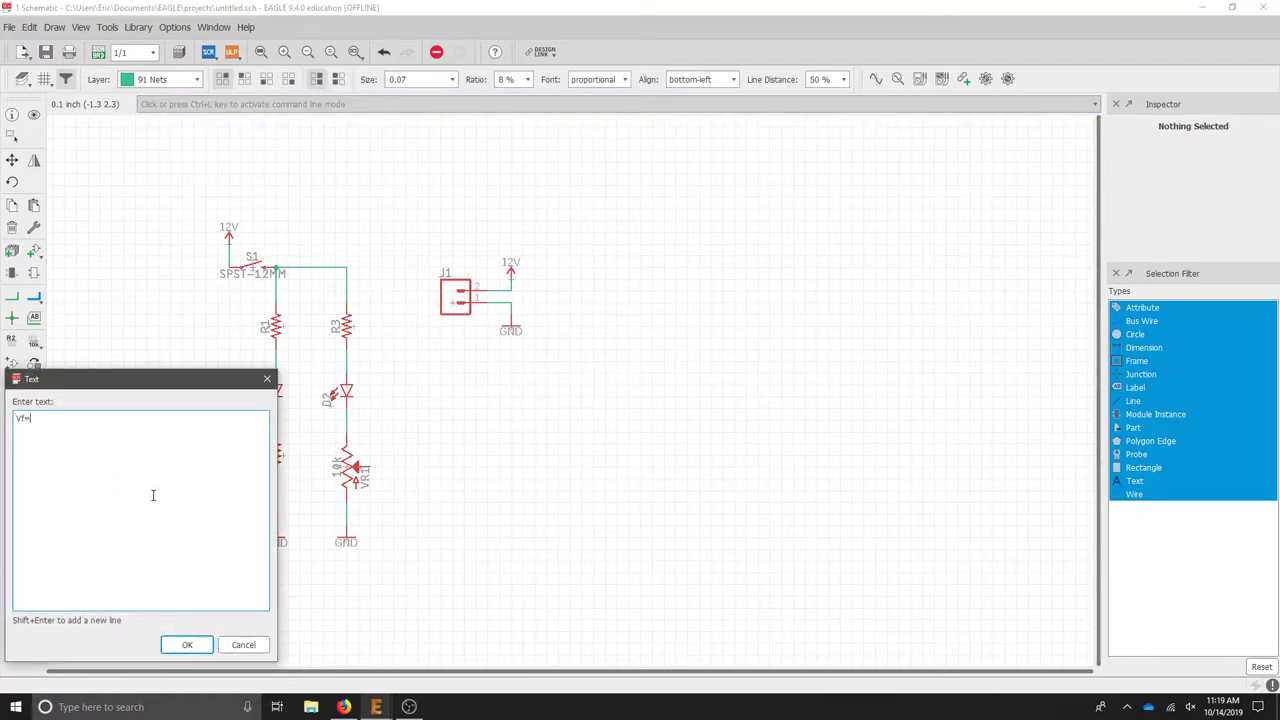
pyautogui.write('Vf=1.8-2.0')
pyautogui.hotkey('alt', 'Tab')
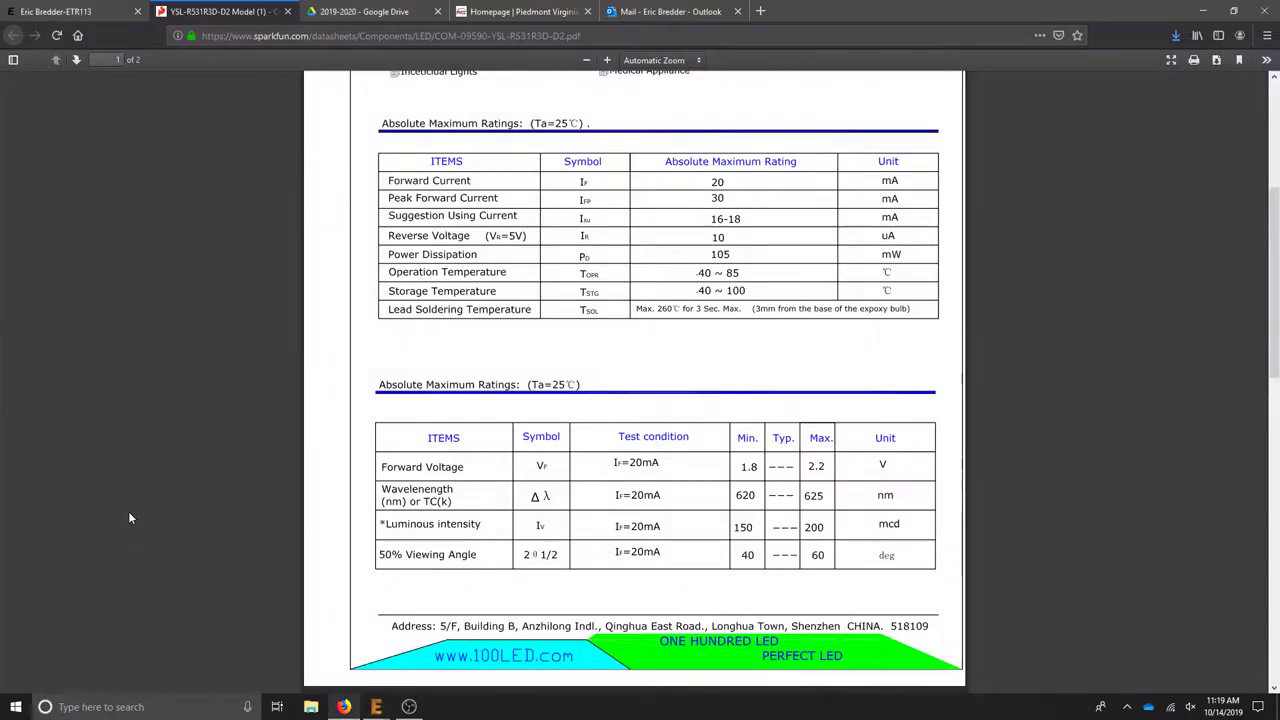
pyautogui.hotkey('alt', 'Tab')
pyautogui.press('BackSpace')
pyautogui.write('2V')
pyautogui.write('If=')
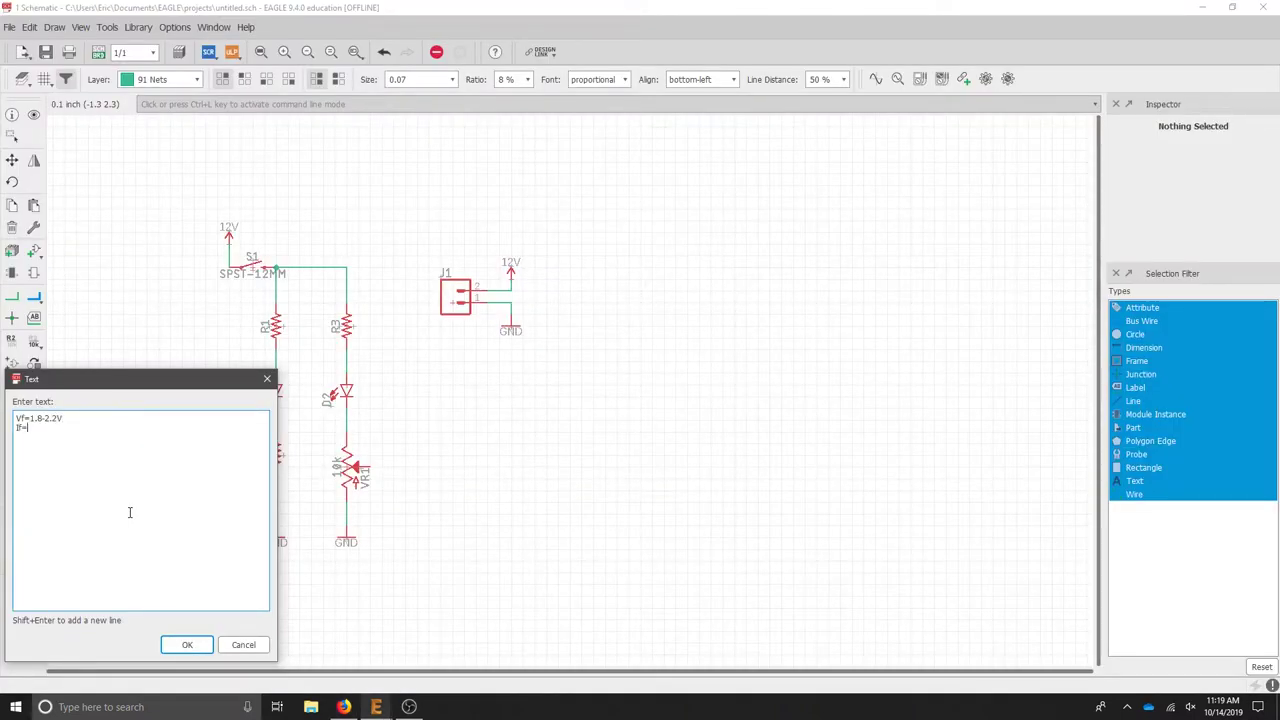
pyautogui.write('20mA')
pyautogui.press('Right')
pyautogui.click(187, 645)
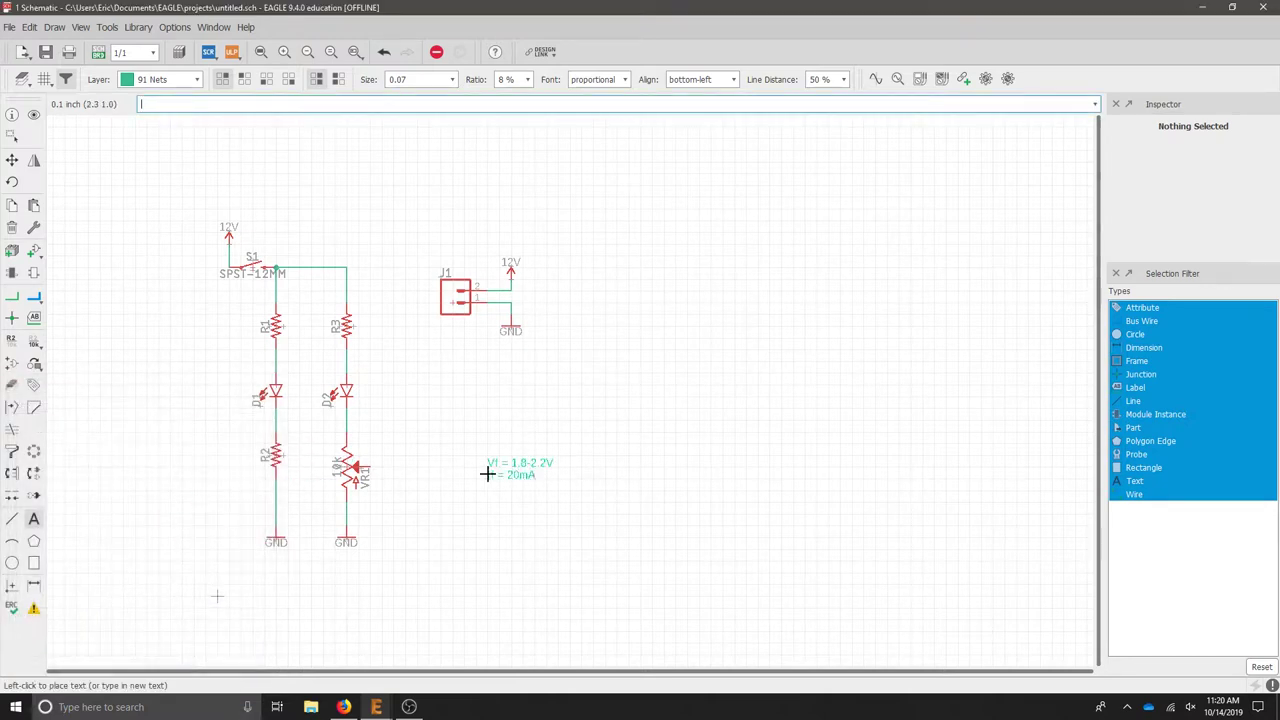
pyautogui.click(360, 409)
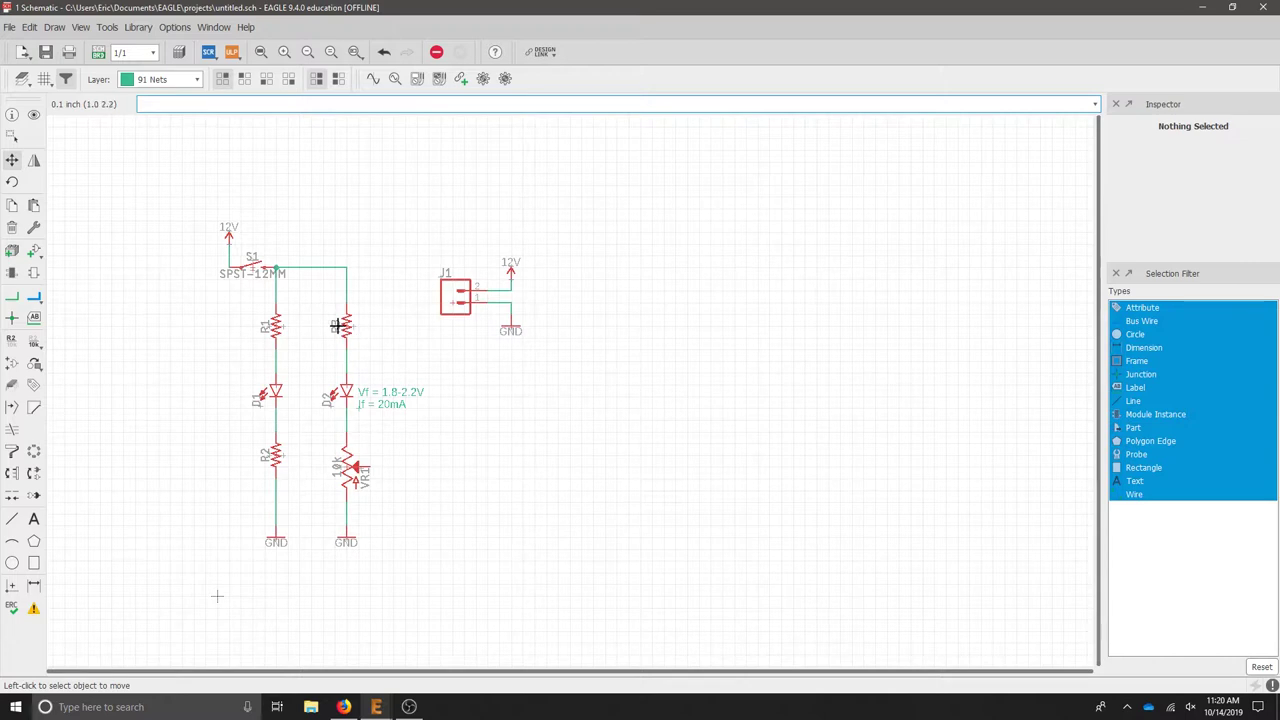
# - Set the value of potentiometer VR1 to 1k
pyautogui.click(13, 362)
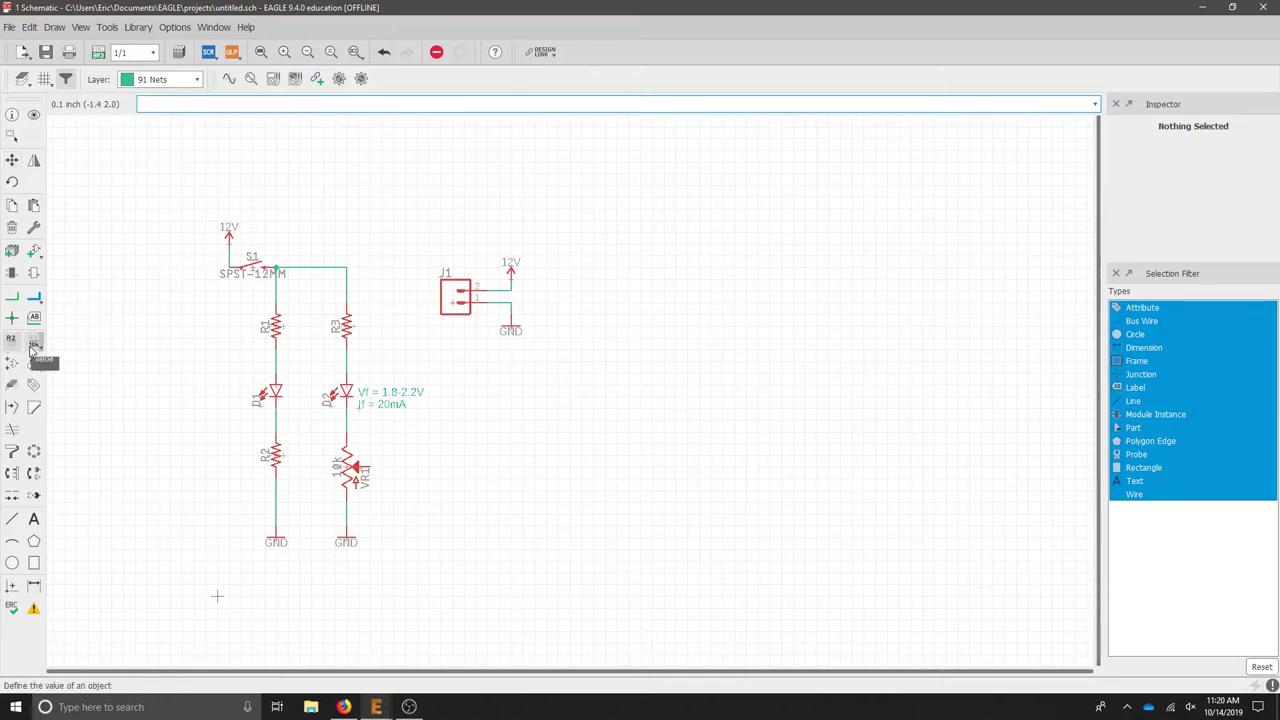
pyautogui.click(33, 343)
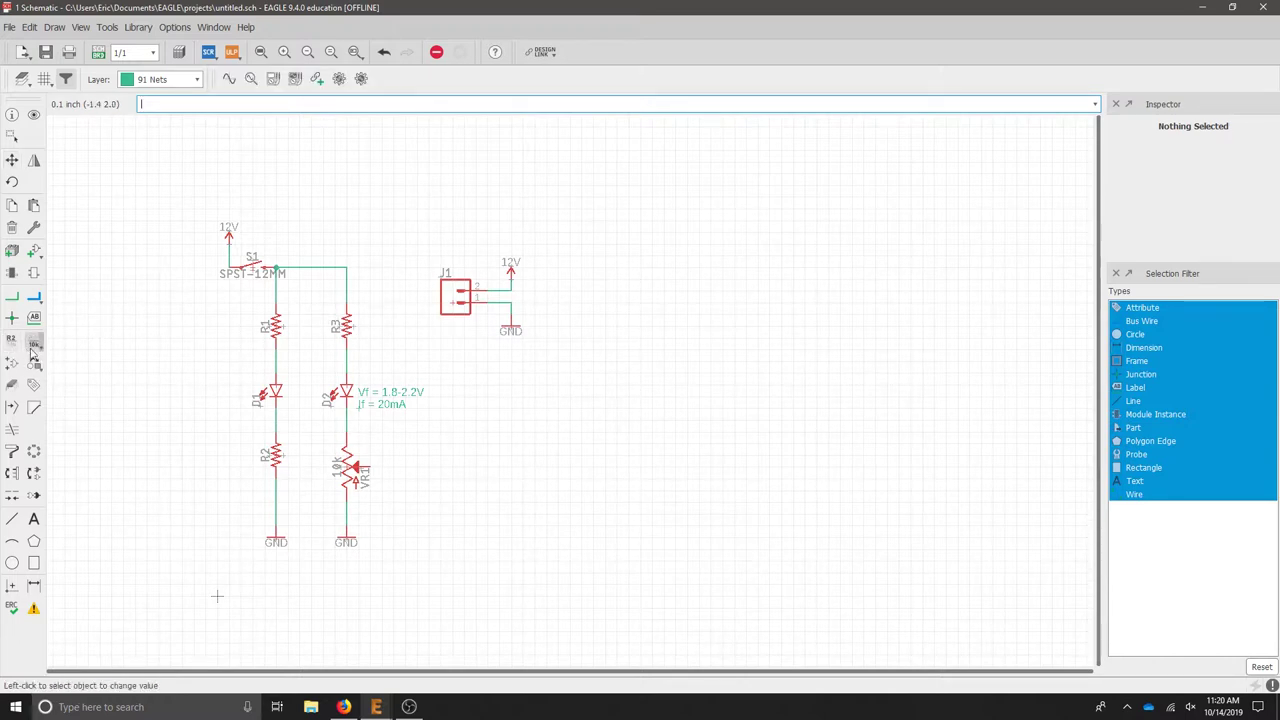
pyautogui.click(355, 472)
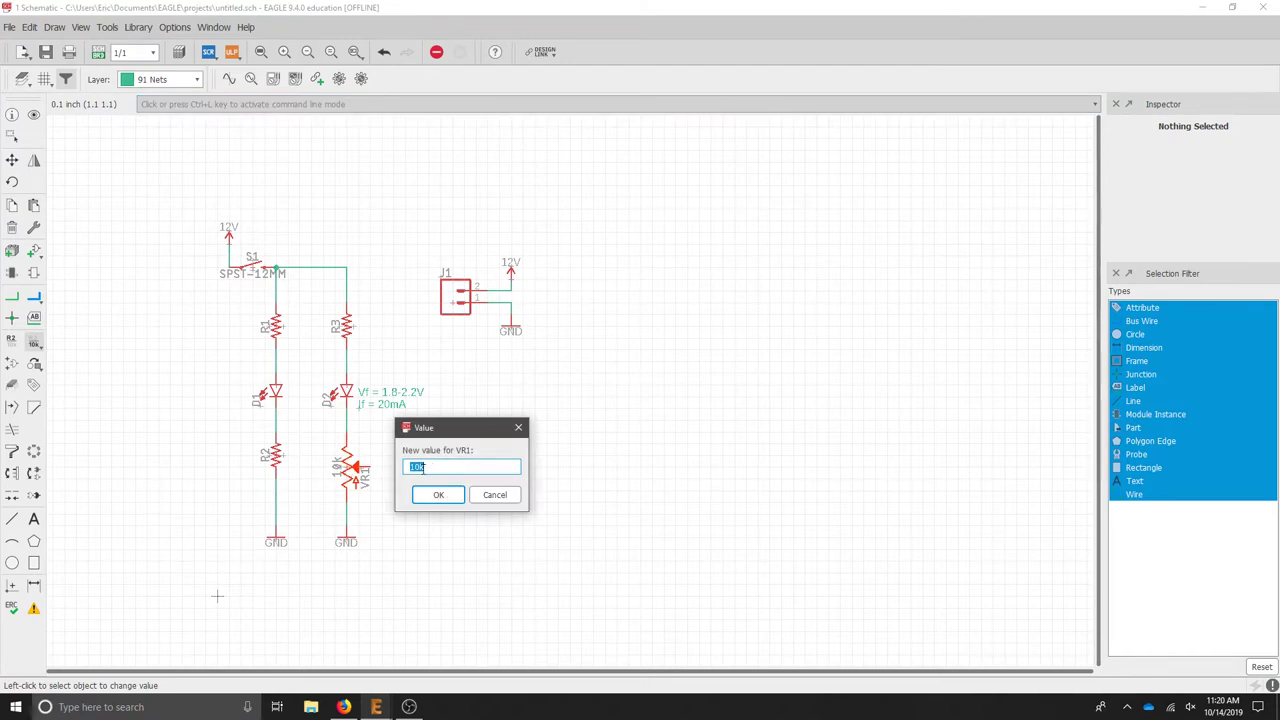
pyautogui.click(420, 467)
pyautogui.press('BackSpace')
pyautogui.click(434, 494)
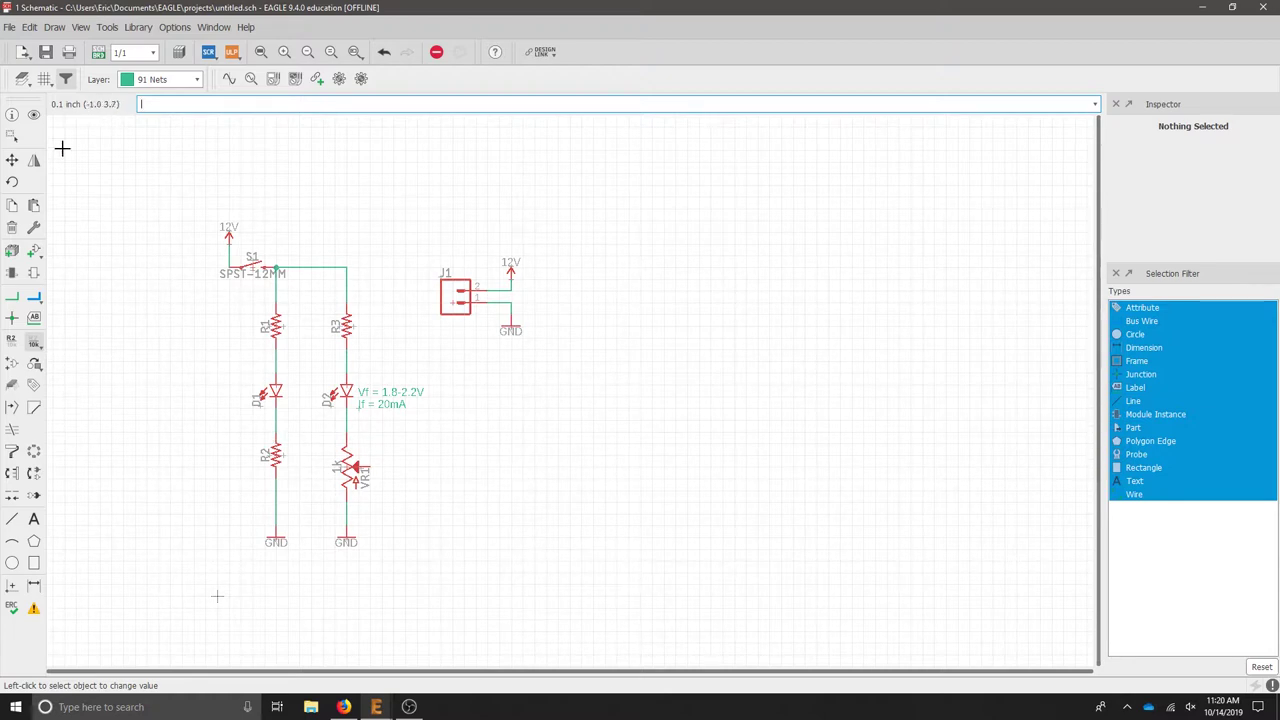
# - Generate a new board layout from the schematic
pyautogui.click(98, 52)
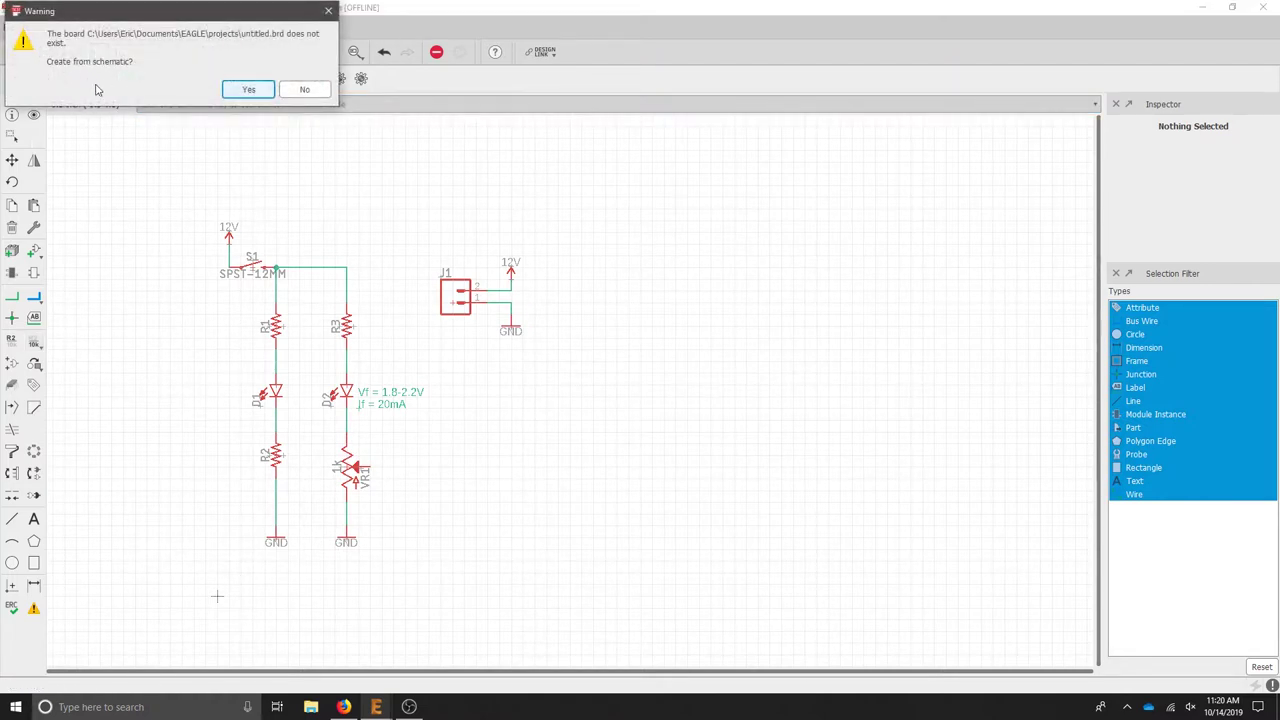
pyautogui.click(241, 94)
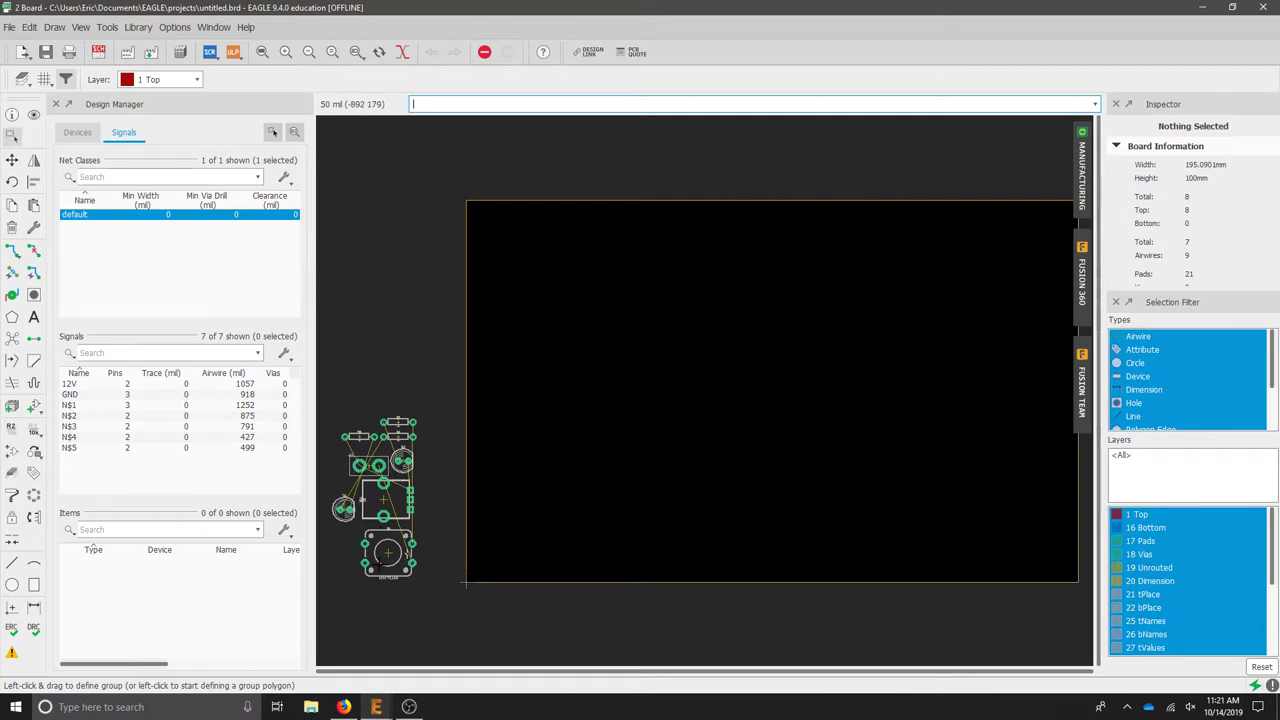
# - Move all the parts into the board's lower-left area, with the switch uppermost, VR1 at left, the connector lowest, and LEDs and resistors alongside
pyautogui.click(11, 135)
pyautogui.click(387, 551)
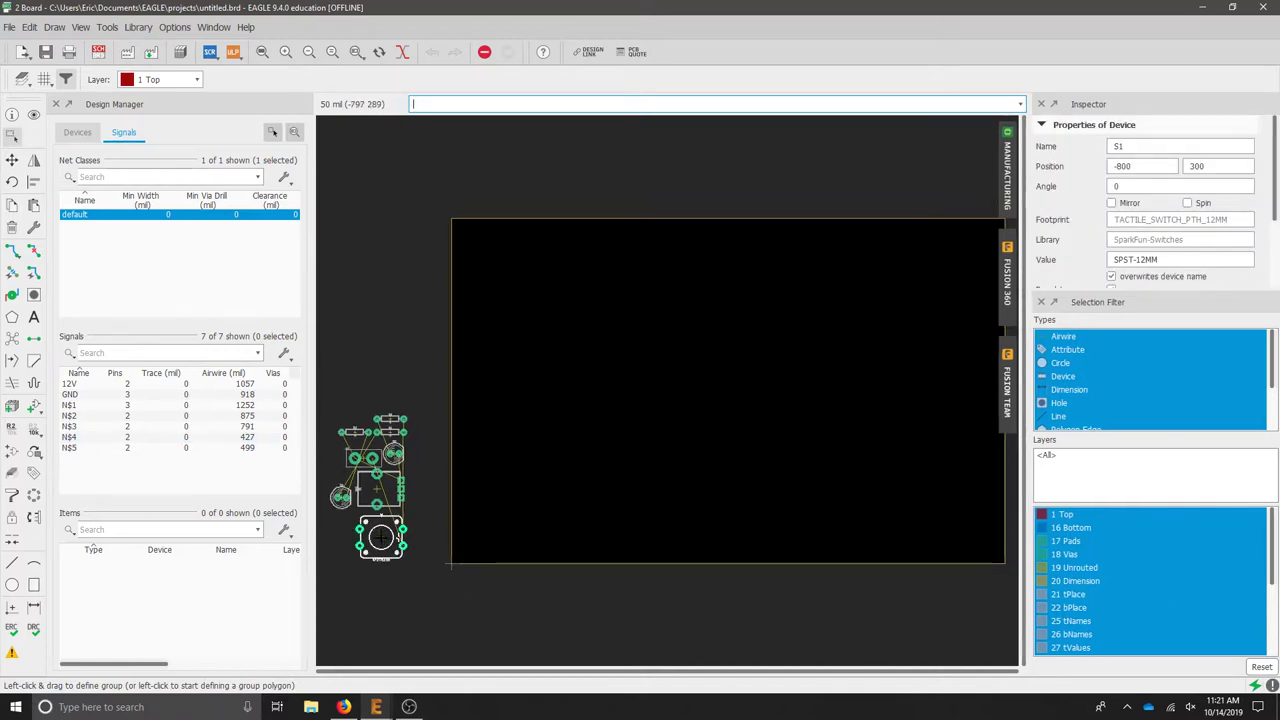
pyautogui.press('F7')
pyautogui.moveTo(381, 538); pyautogui.dragTo(544, 428)
pyautogui.moveTo(376, 488); pyautogui.dragTo(594, 486)
pyautogui.moveTo(369, 465); pyautogui.dragTo(584, 557)
pyautogui.moveTo(341, 497); pyautogui.dragTo(622, 484)
pyautogui.moveTo(390, 432); pyautogui.dragTo(621, 416)
pyautogui.moveTo(360, 437); pyautogui.dragTo(590, 577)
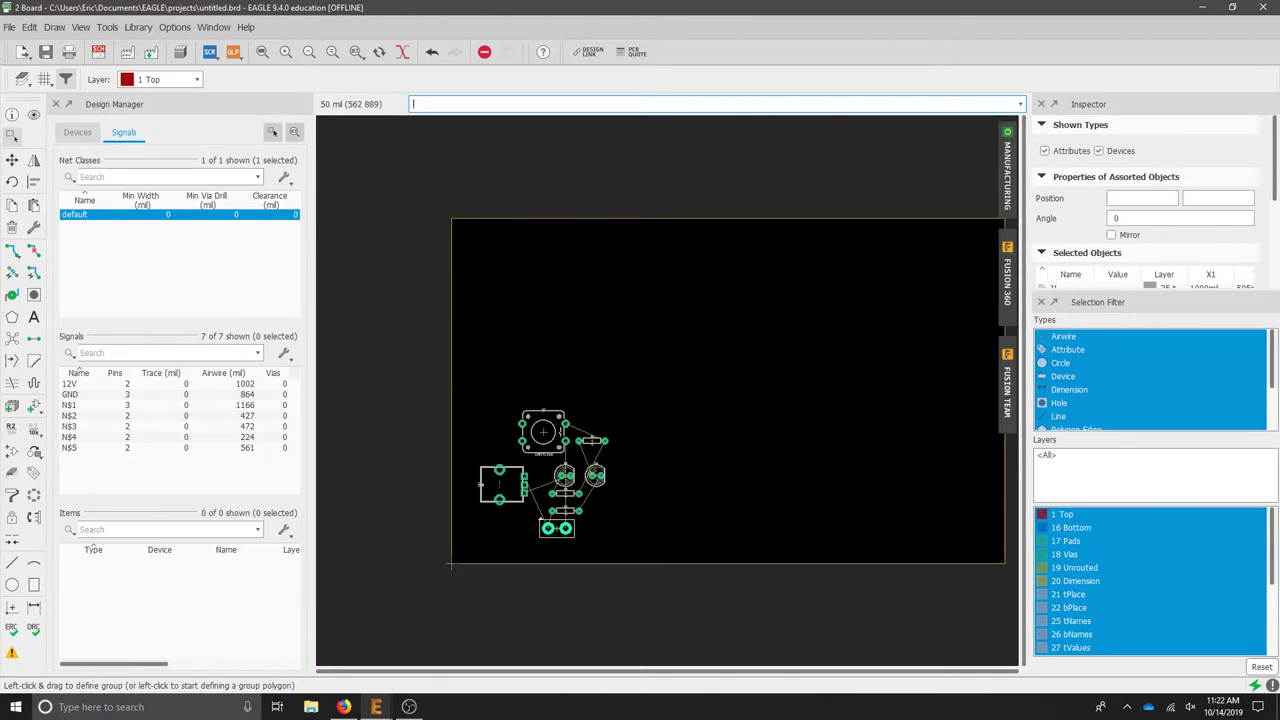
# - Try rotating potentiometer VR1 in place on the board in 90° increments
pyautogui.rightClick(501, 486)
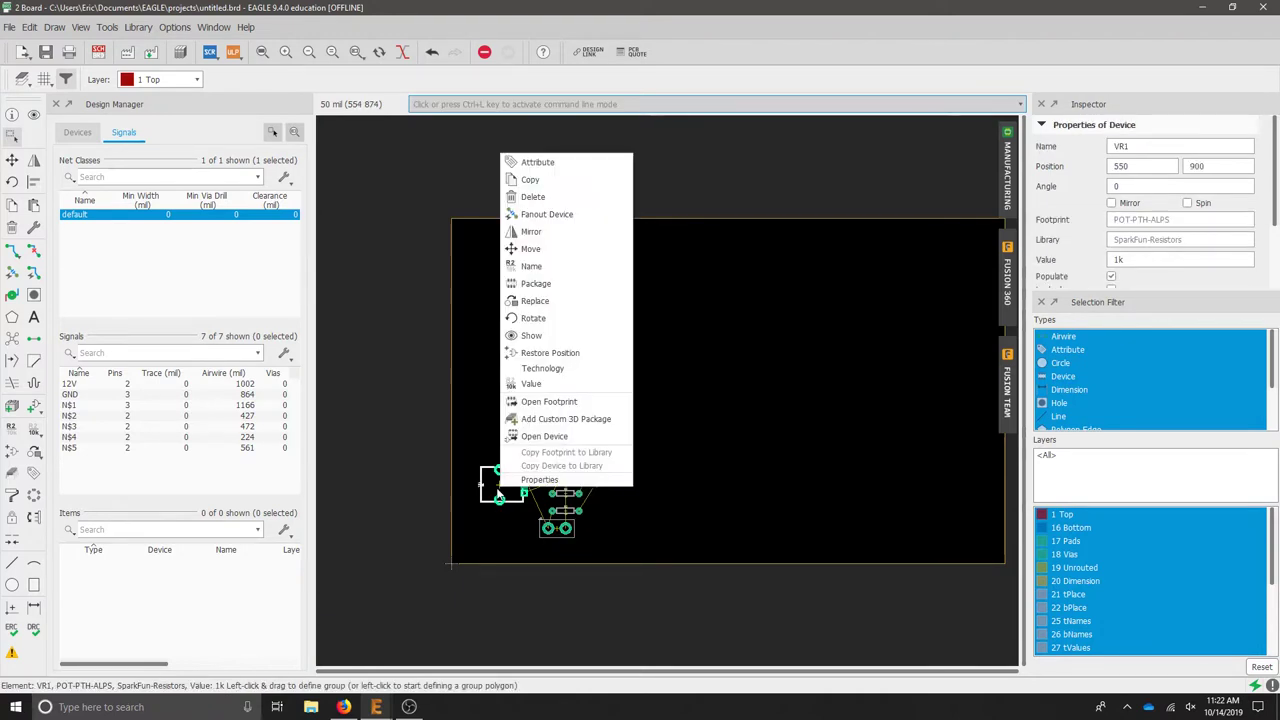
pyautogui.click(573, 326)
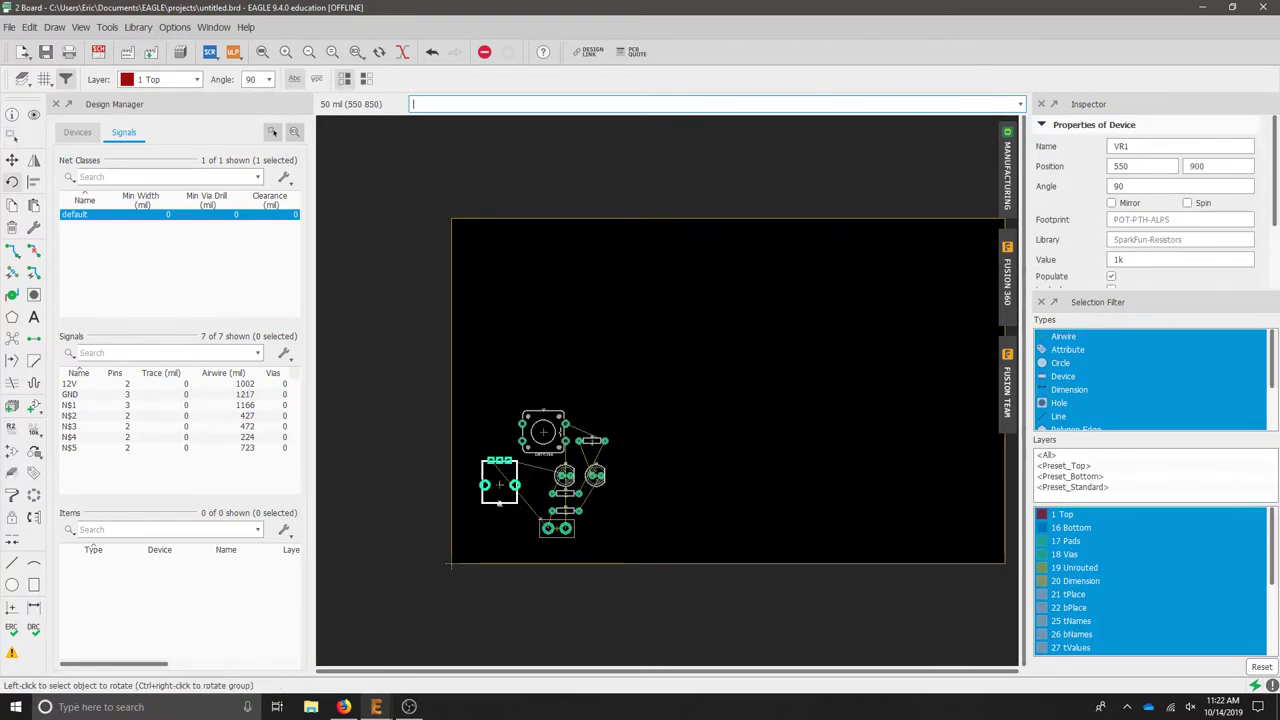
pyautogui.rightClick(500, 486)
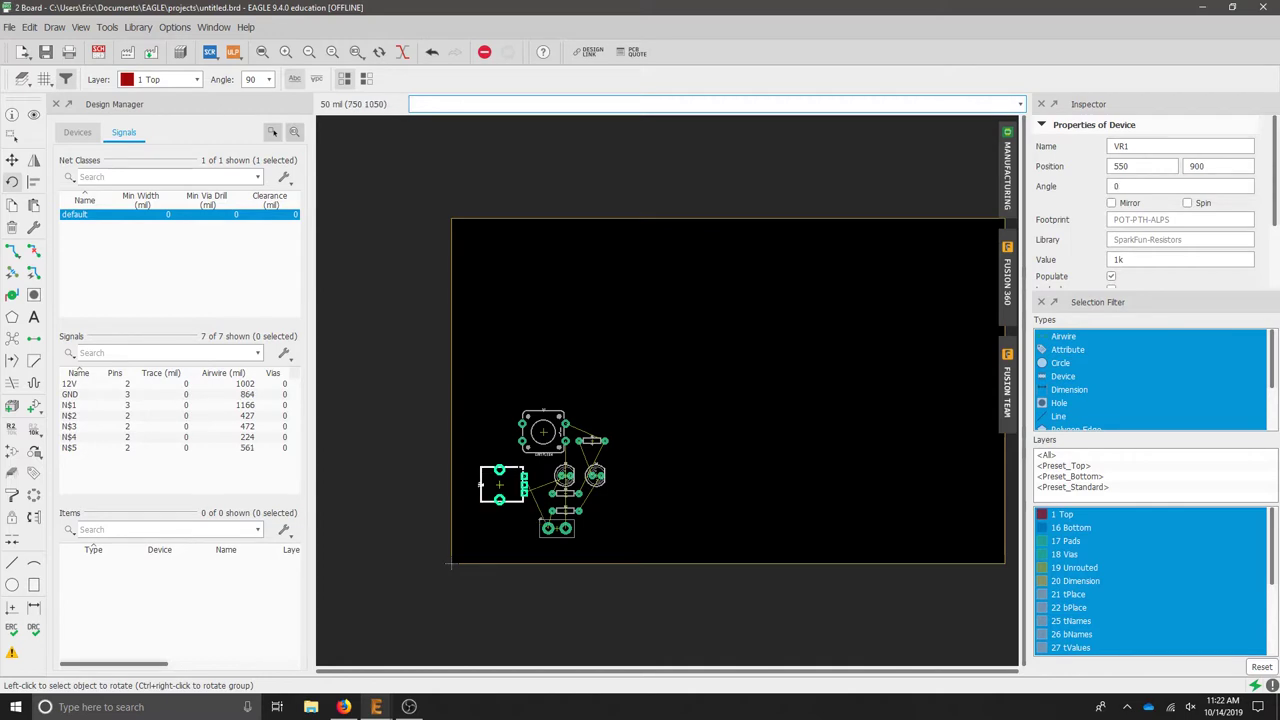
# - Move resistor R1 down just above LED D1, and shift LED D2 beneath the switch, beside potentiometer VR1
pyautogui.press('F7')
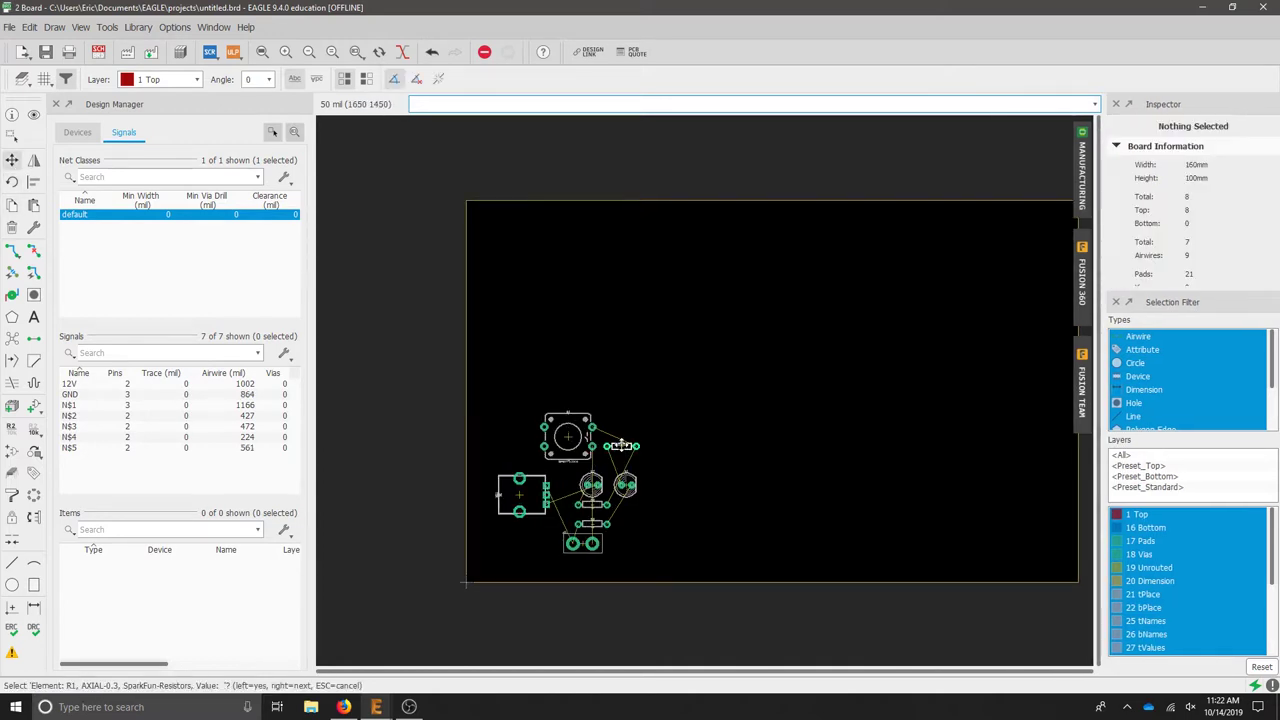
pyautogui.click(620, 446)
pyautogui.click(625, 461)
pyautogui.click(591, 485)
pyautogui.click(572, 482)
pyautogui.click(572, 482)
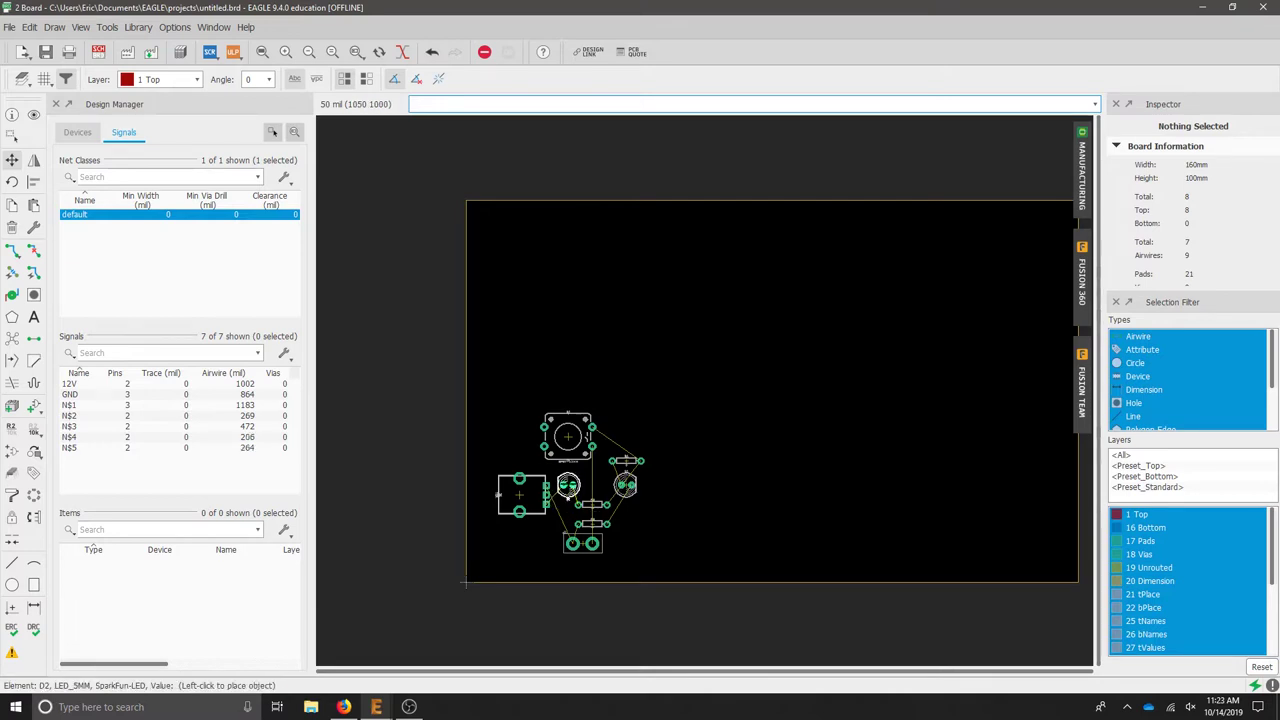
pyautogui.click(568, 485)
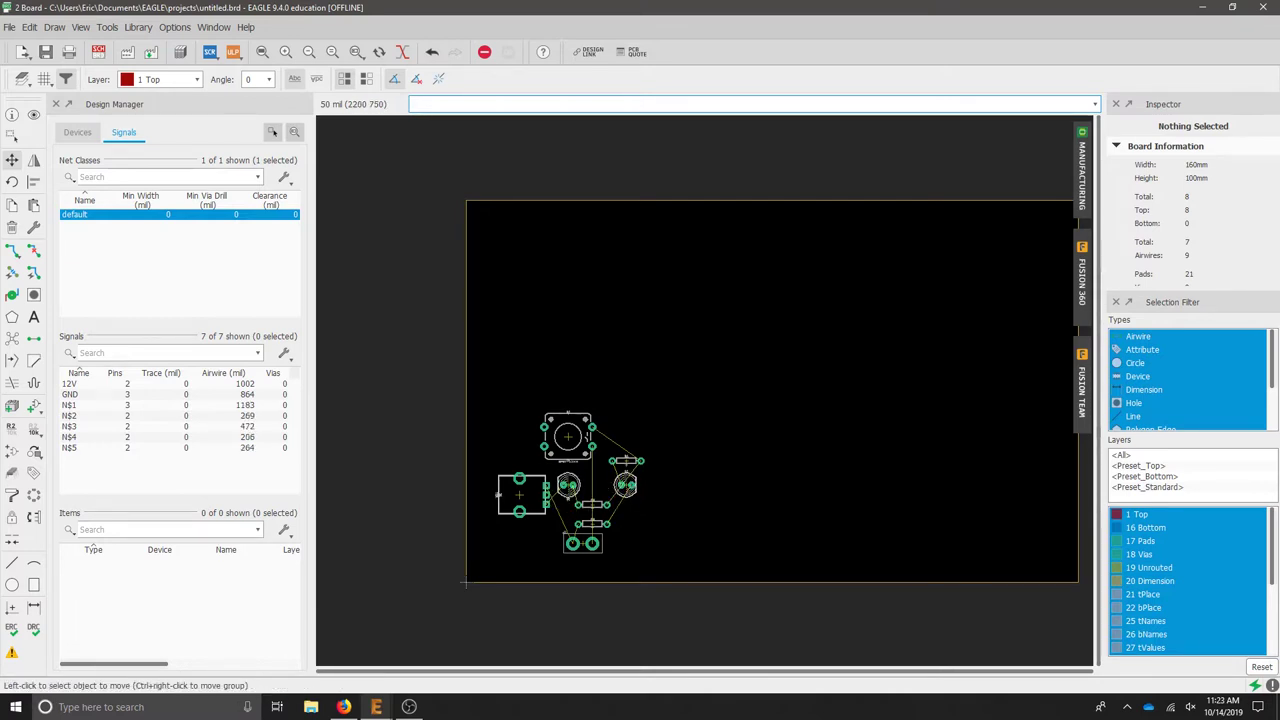
# - Rotate resistor R1 to vertical and place it just beside the switch's connected pads
pyautogui.click(625, 461)
pyautogui.rightClick(640, 445)
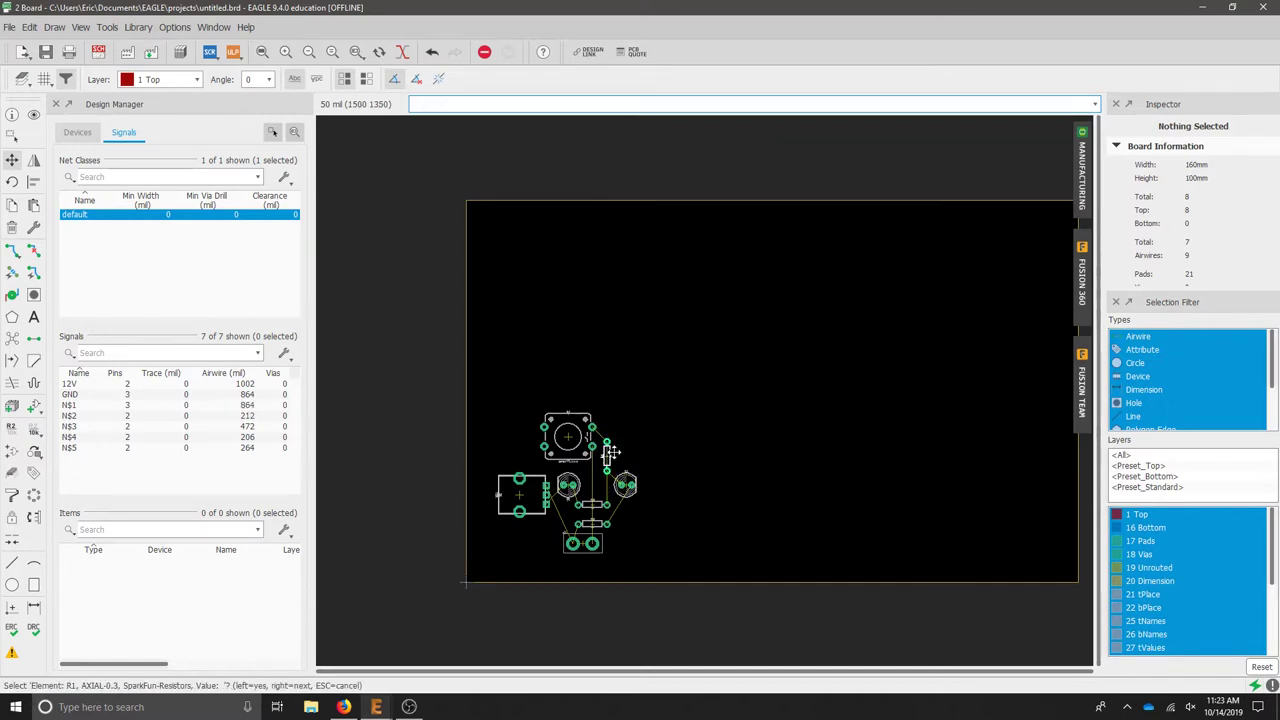
pyautogui.click(611, 442)
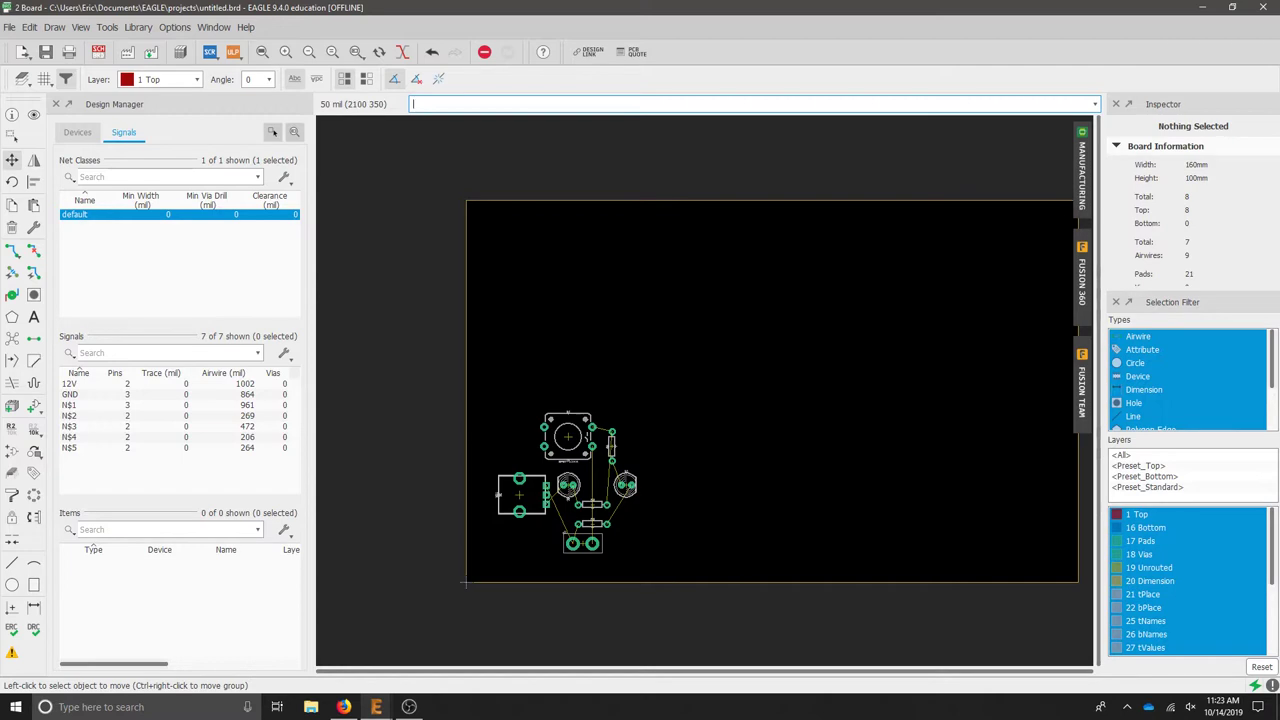
# - Try mirroring potentiometer VR1 on the board and mirror it back
pyautogui.click(33, 160)
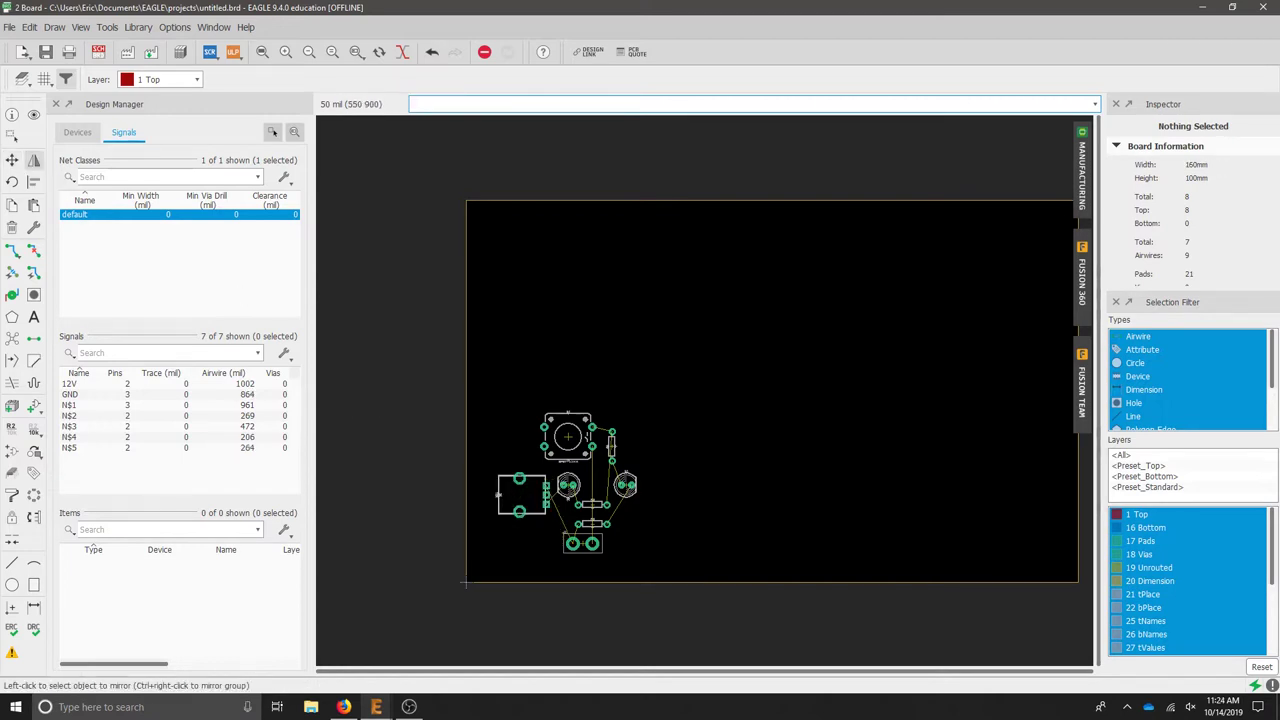
pyautogui.click(519, 499)
pyautogui.click(519, 499)
# - Rotate VR1 by 90° so its pin row faces up, place it beside connector J1, and move R1 directly above LED D1
pyautogui.click(12, 181)
pyautogui.click(519, 494)
pyautogui.click(12, 160)
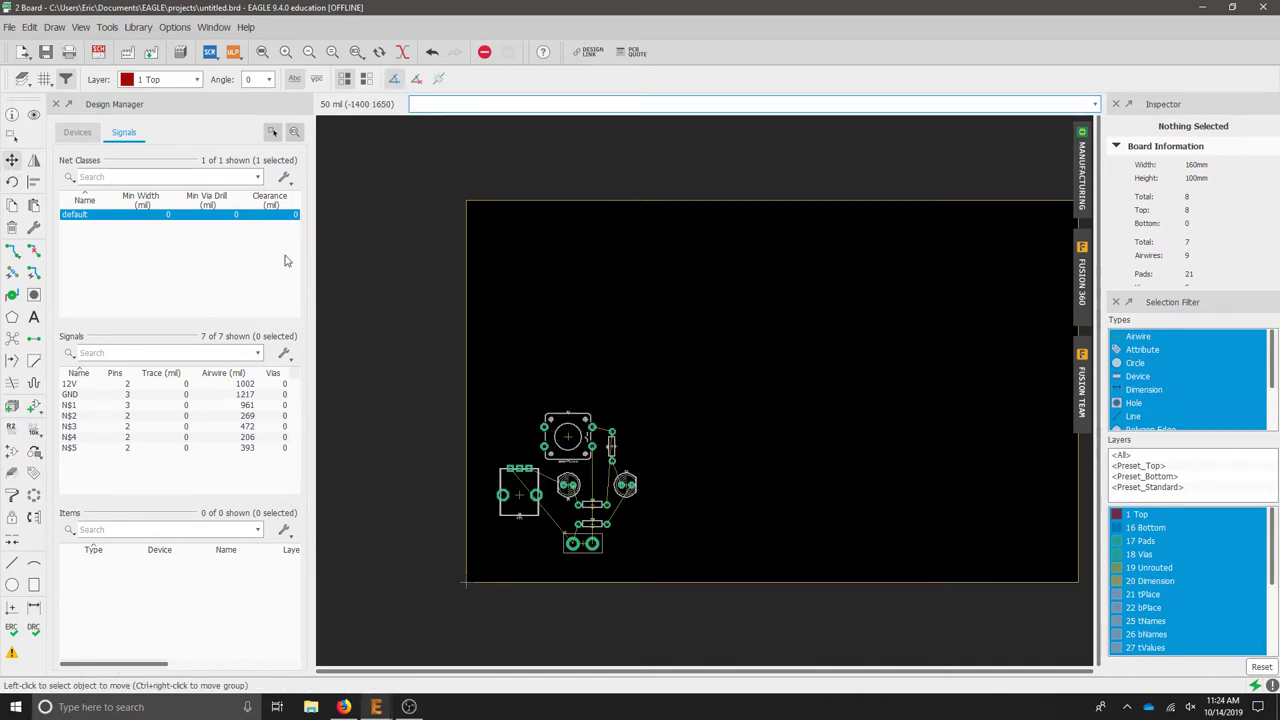
pyautogui.click(529, 518)
pyautogui.click(529, 518)
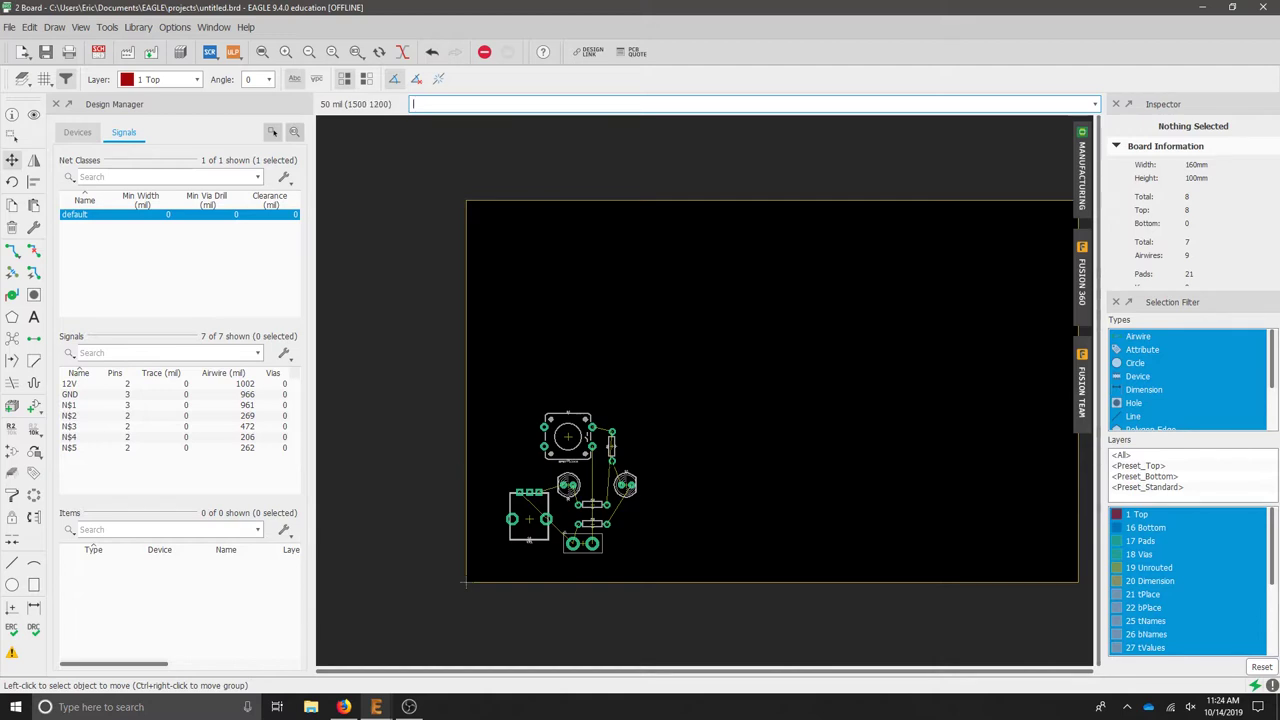
pyautogui.click(611, 446)
pyautogui.click(625, 447)
# - Set the minimum width in the board's design rules to 32mil and apply it
pyautogui.click(107, 27)
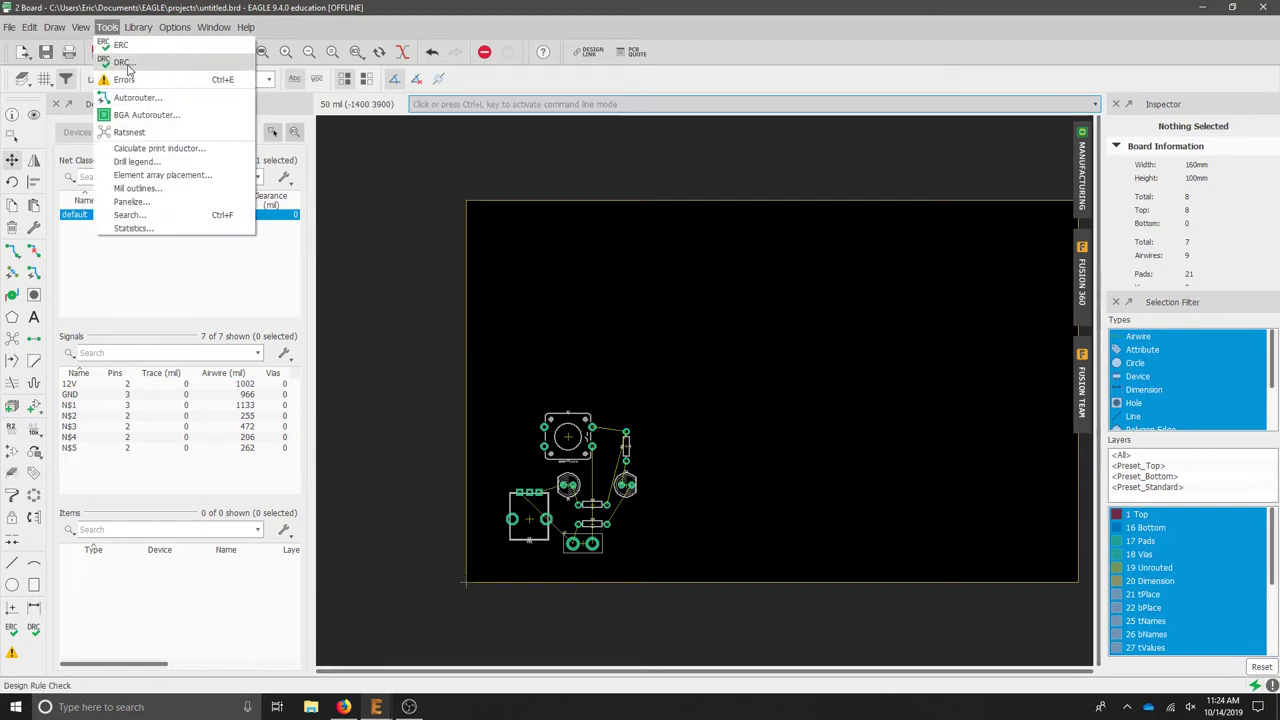
pyautogui.click(143, 63)
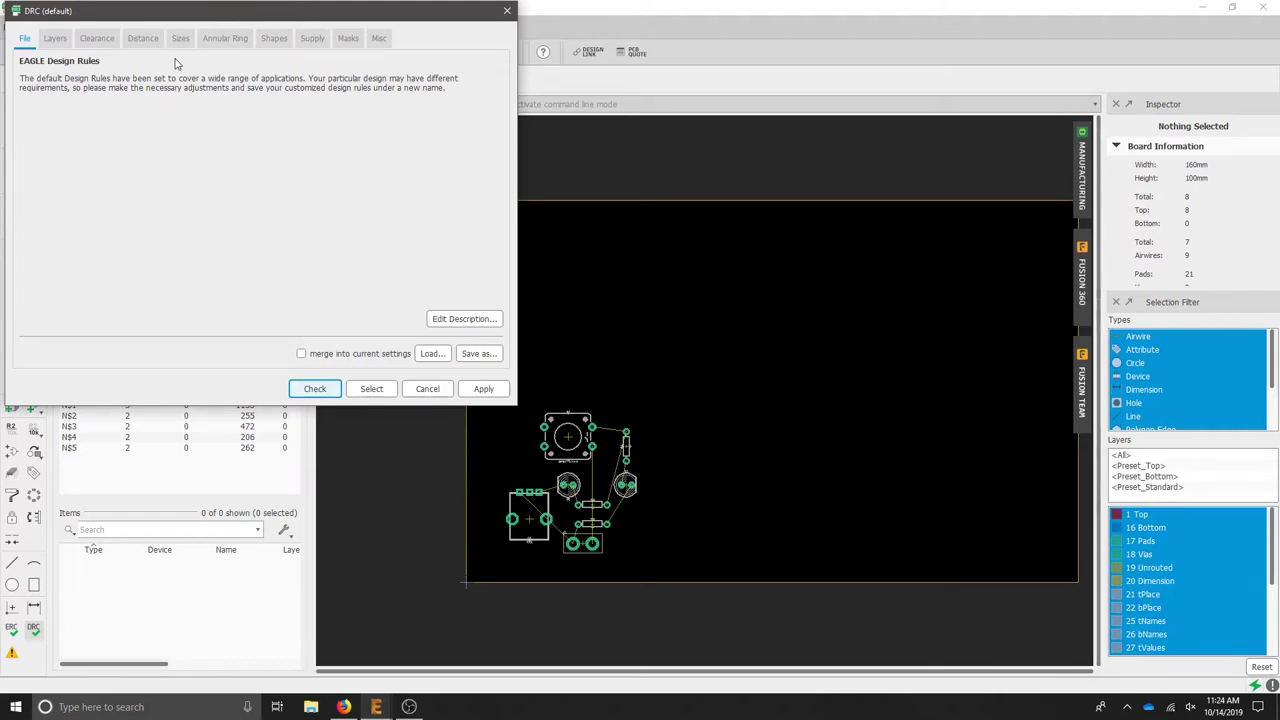
pyautogui.click(180, 38)
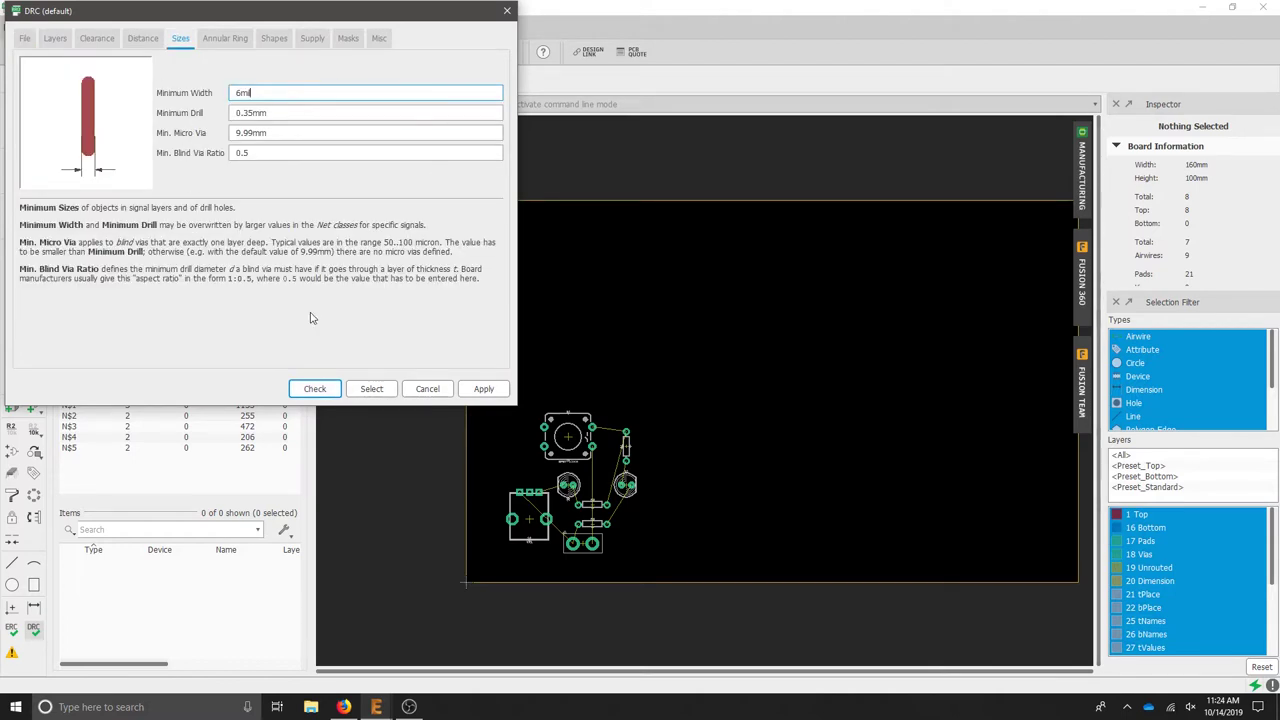
pyautogui.moveTo(265, 92); pyautogui.dragTo(193, 95)
pyautogui.write('32')
pyautogui.click(504, 390)
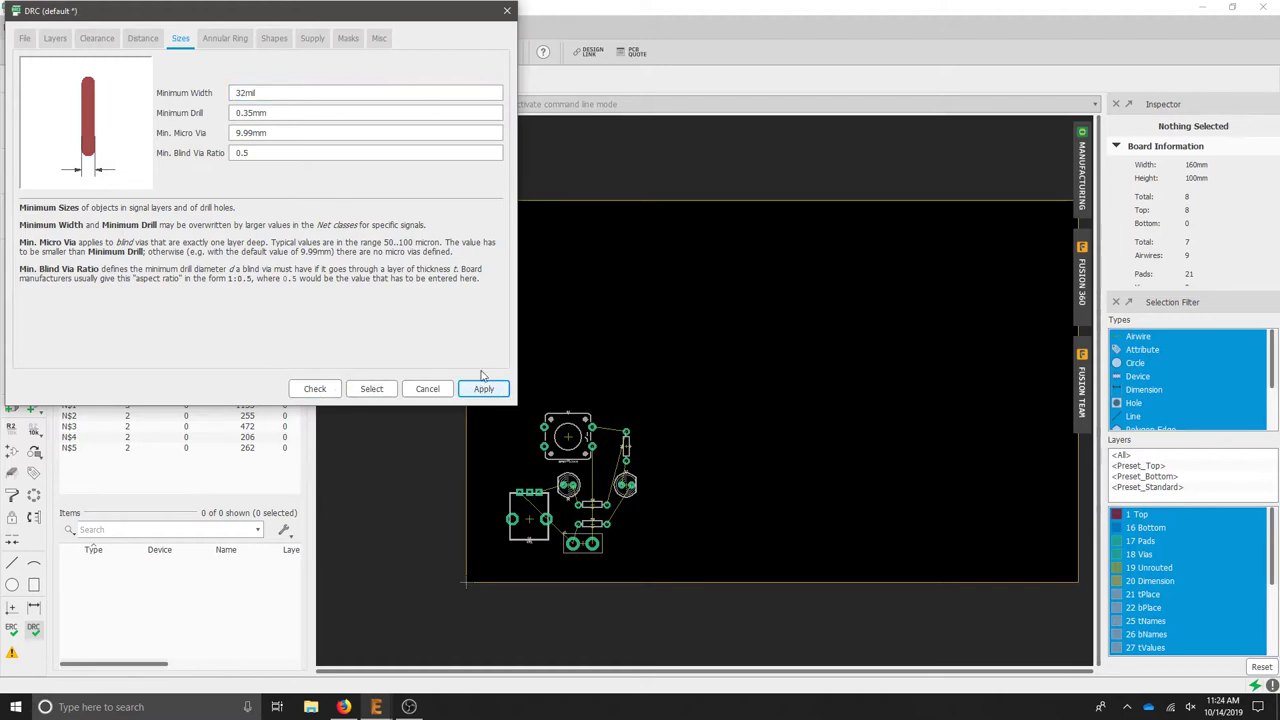
pyautogui.click(370, 389)
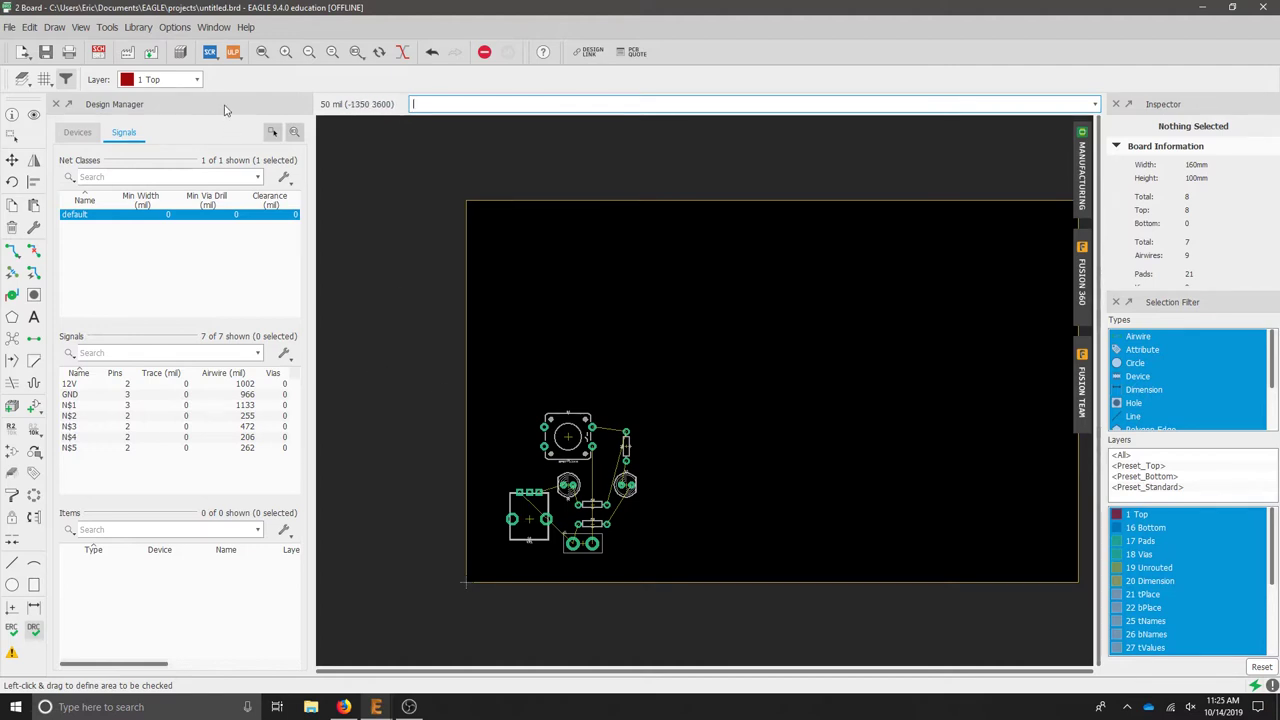
# - Review the layer, clearance and distance settings in the board's design rules
pyautogui.click(115, 33)
pyautogui.click(124, 62)
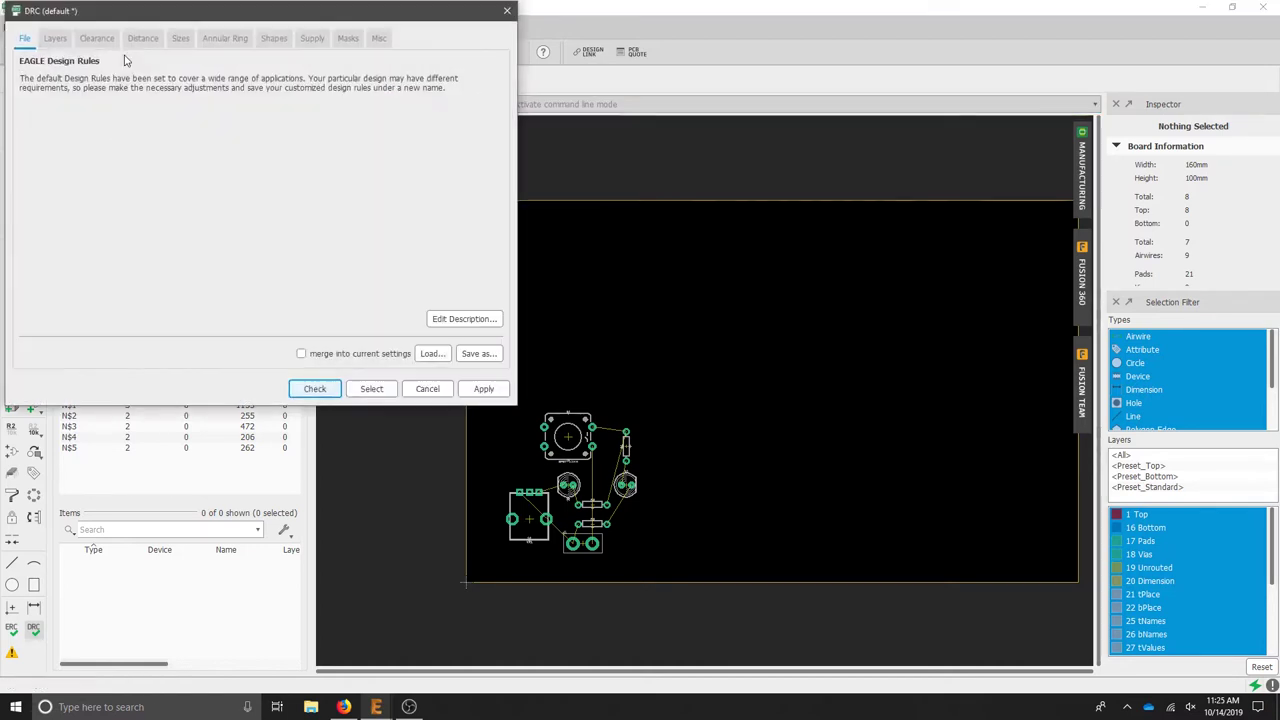
pyautogui.click(55, 38)
pyautogui.click(97, 38)
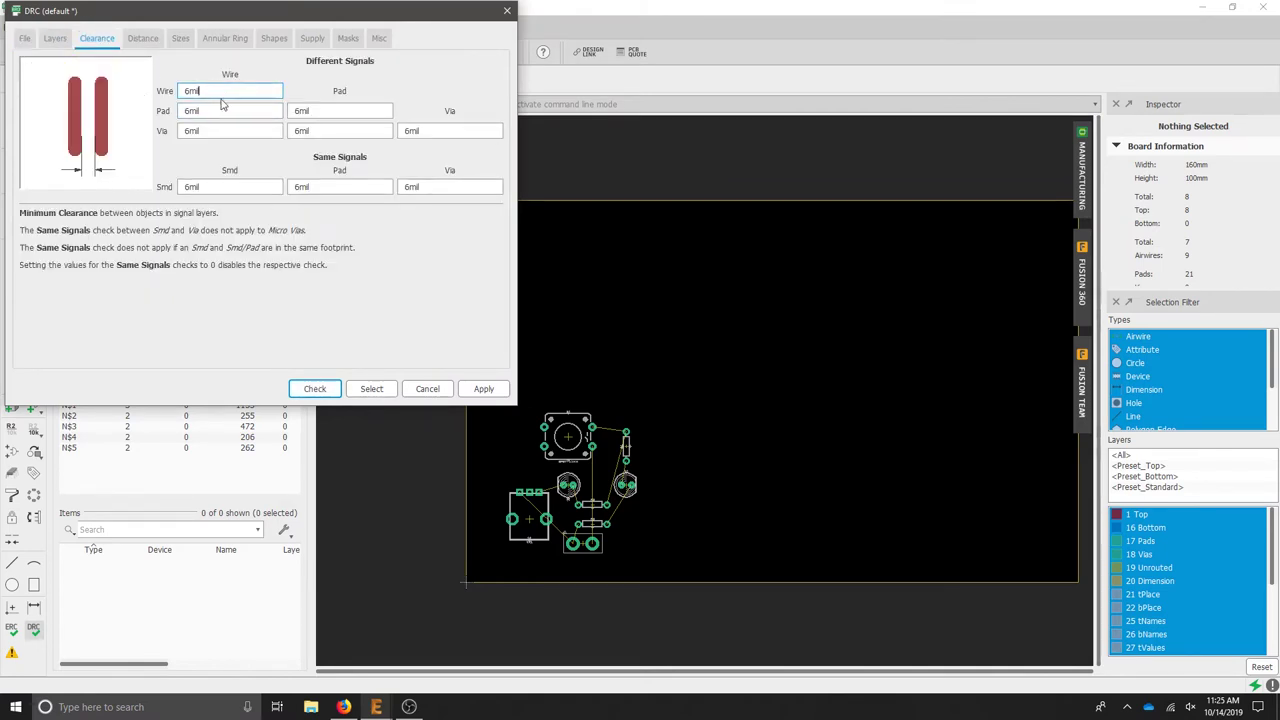
pyautogui.click(145, 42)
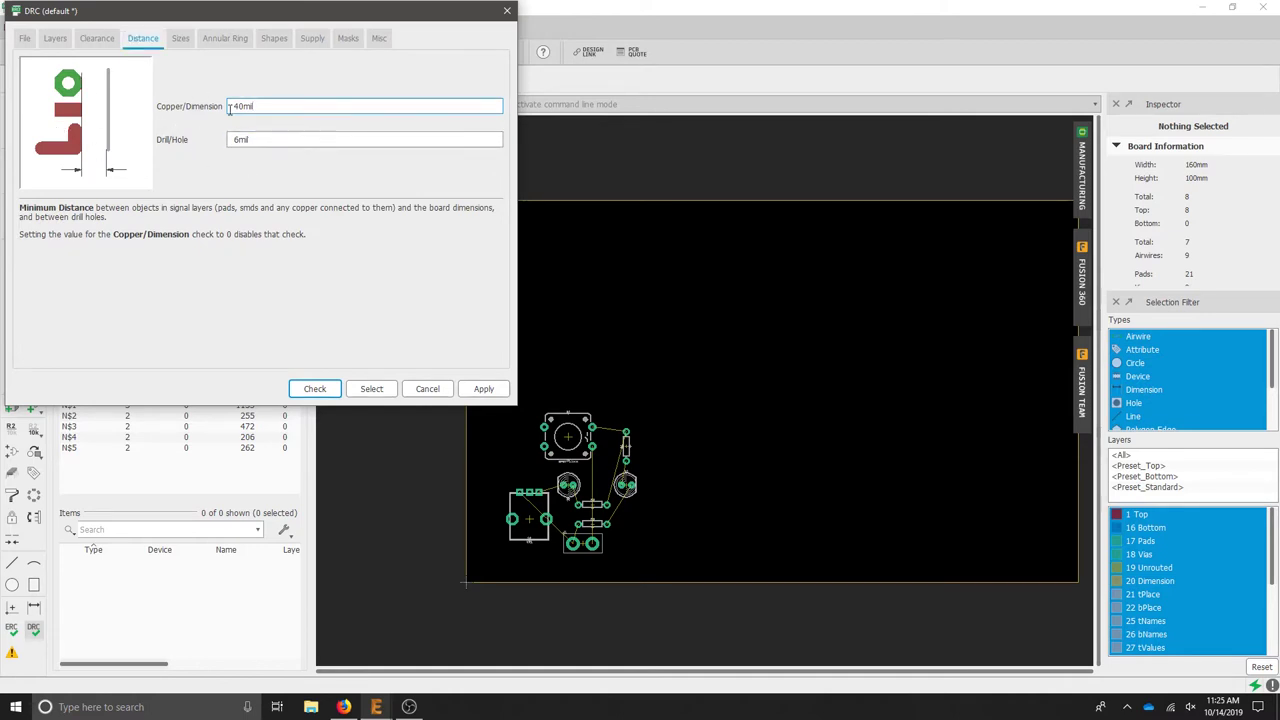
pyautogui.press('Escape')
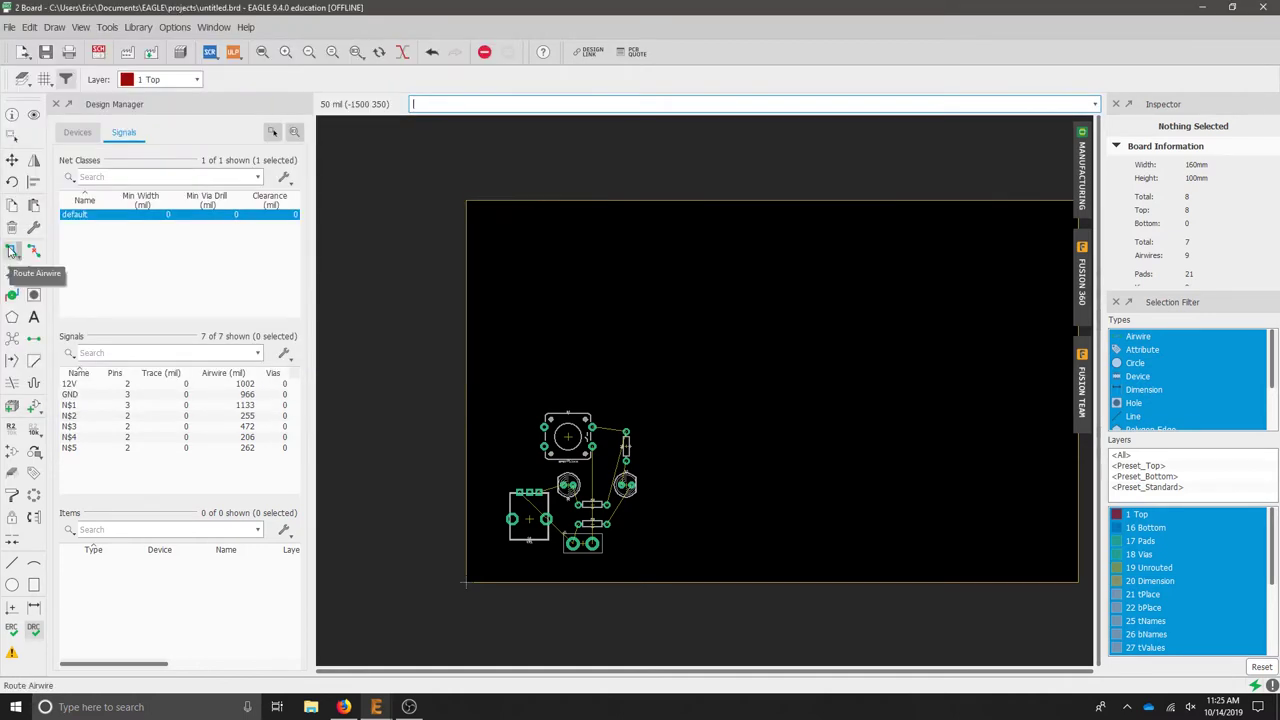
# - Route signal N$1 on the top layer from the switch to R1, with a branch down to R3
pyautogui.click(12, 250)
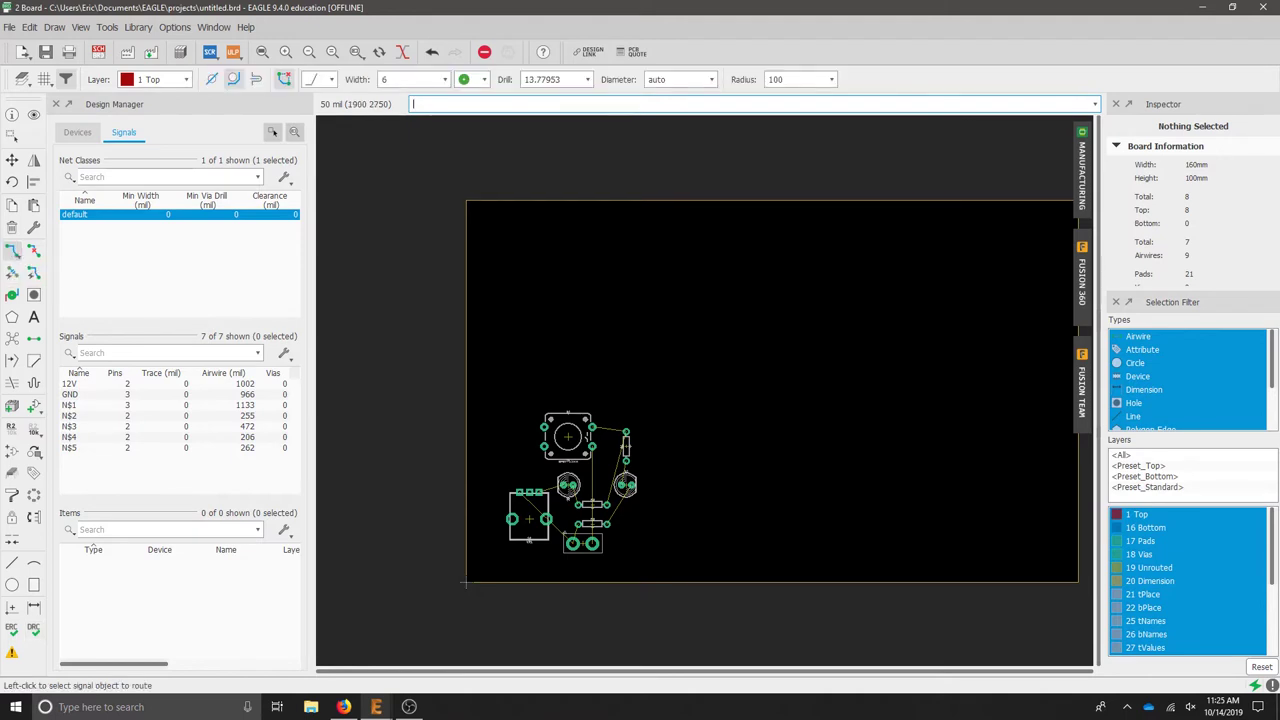
pyautogui.scroll(5, 630, 440)
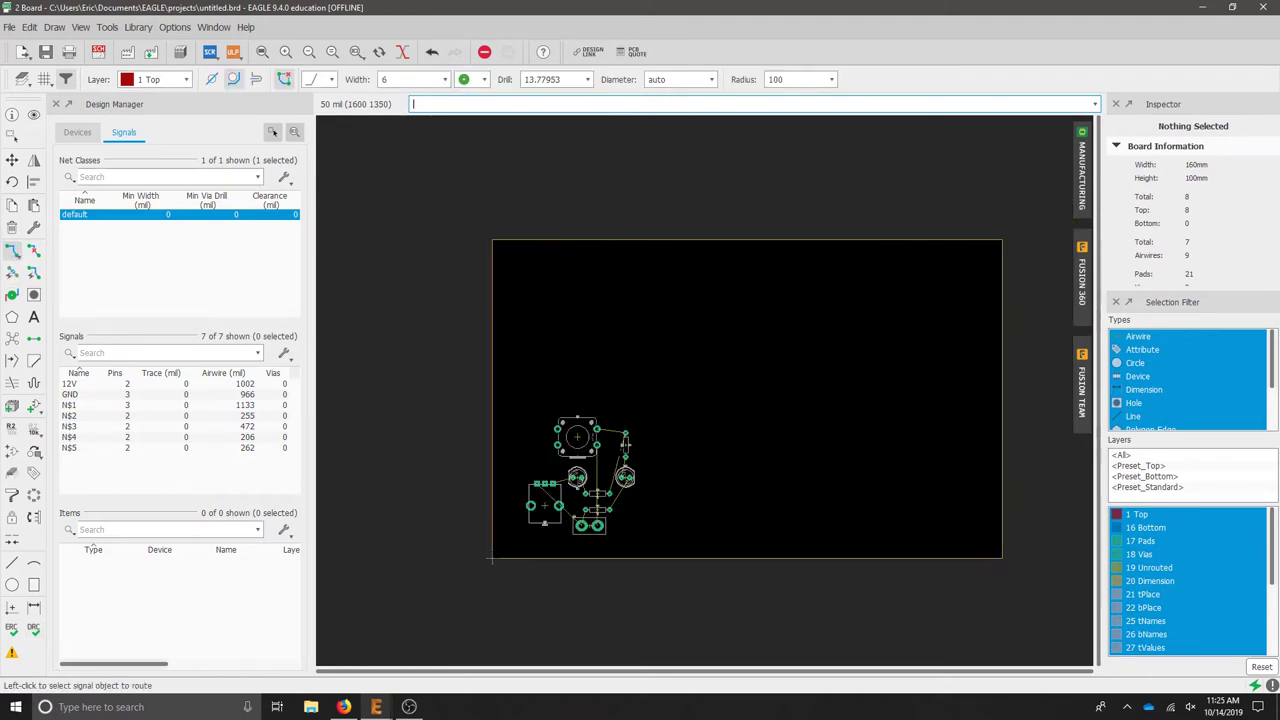
pyautogui.moveTo(450, 520); pyautogui.dragTo(622, 415, button='middle')
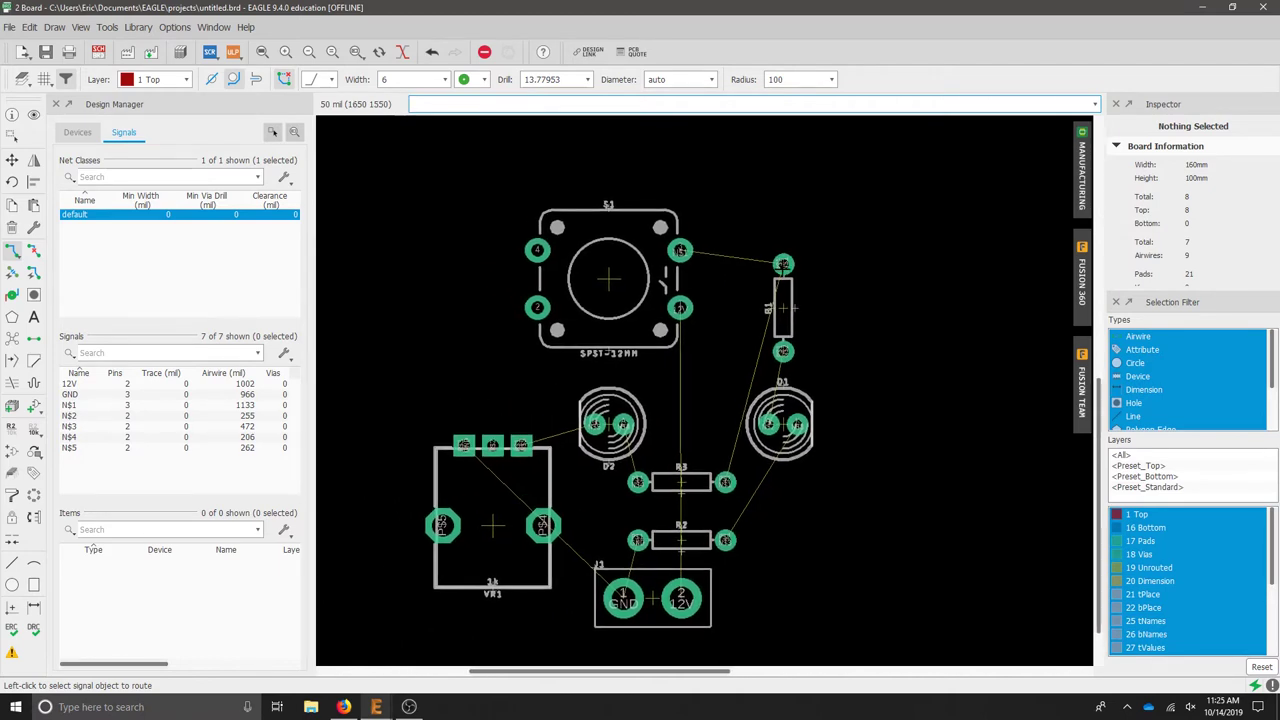
pyautogui.click(682, 252)
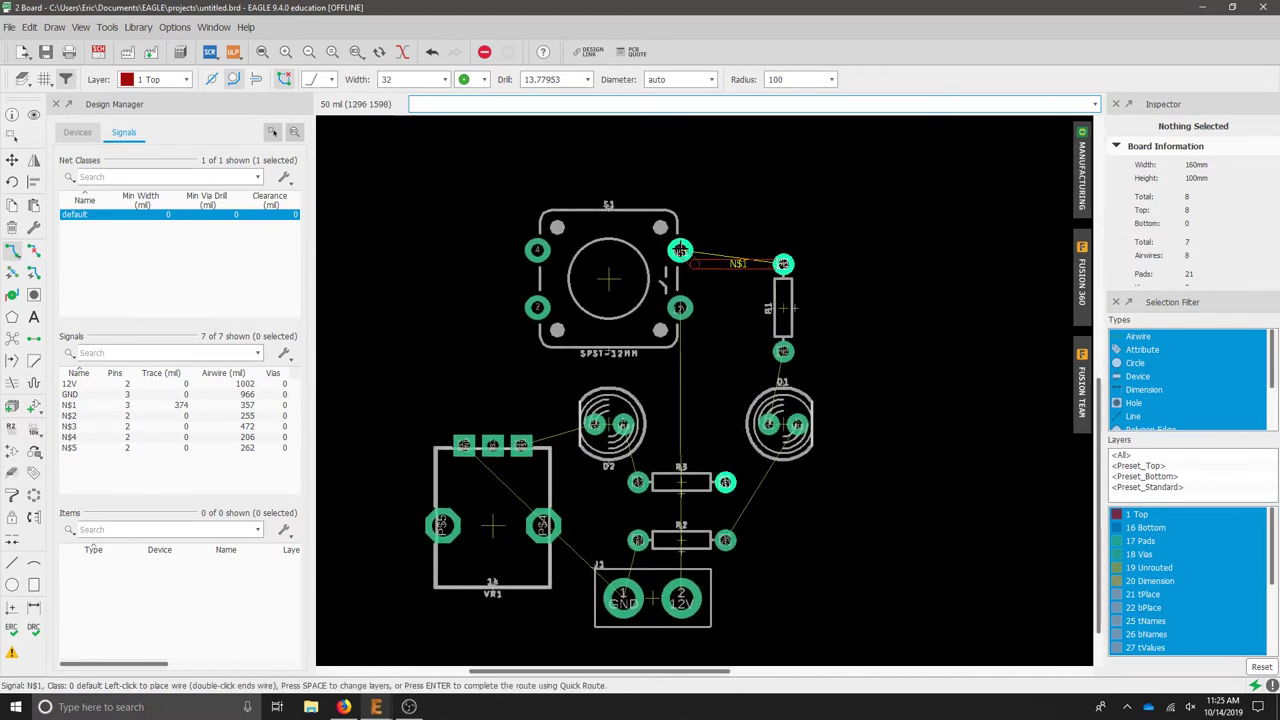
pyautogui.click(783, 263)
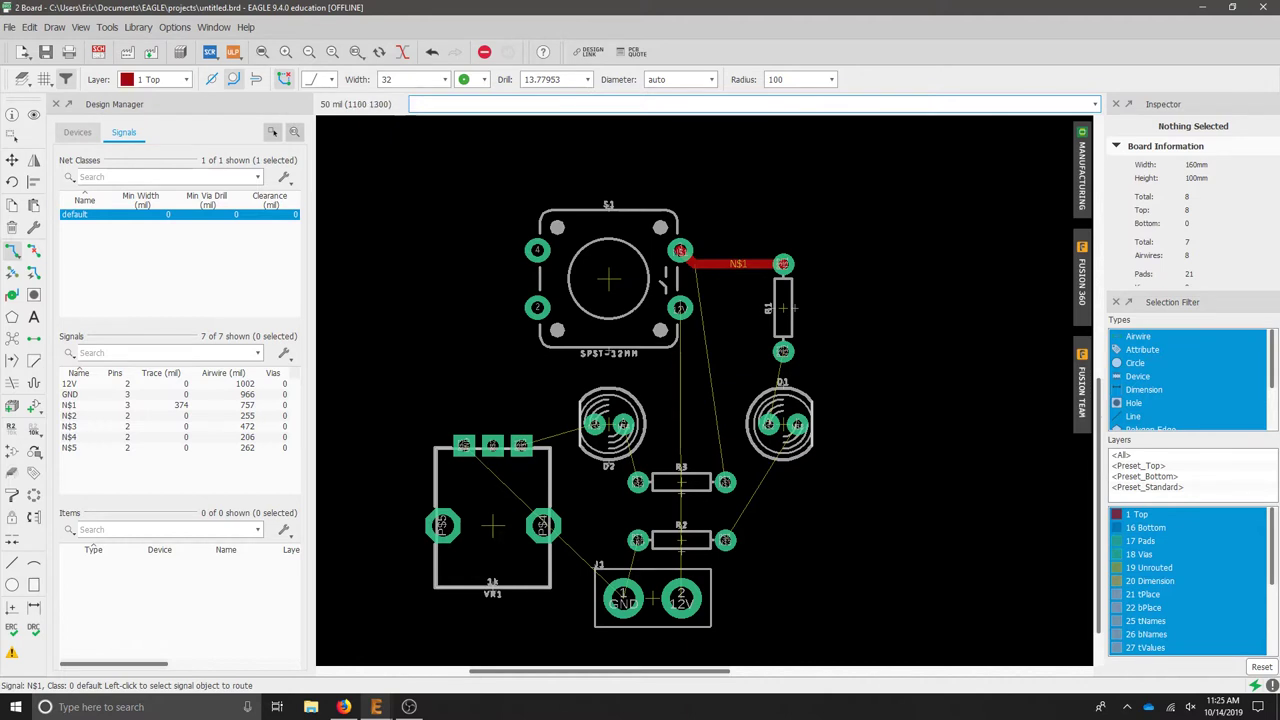
pyautogui.click(725, 264)
pyautogui.click(725, 482)
# - Route the top-layer traces from R1 to LED D1 and from D1 to R2
pyautogui.click(783, 351)
pyautogui.click(768, 424)
pyautogui.click(797, 424)
pyautogui.click(725, 540)
pyautogui.click(679, 307)
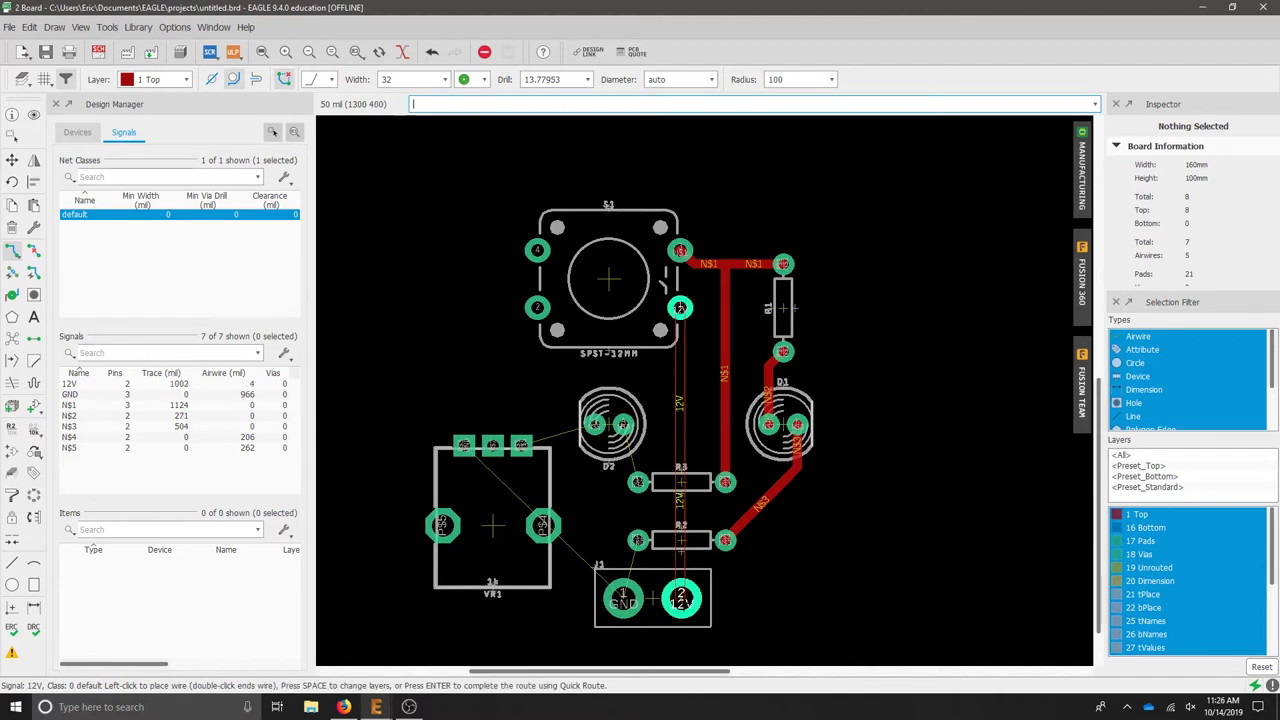
pyautogui.click(681, 600)
pyautogui.hotkey('ctrl', 'z')
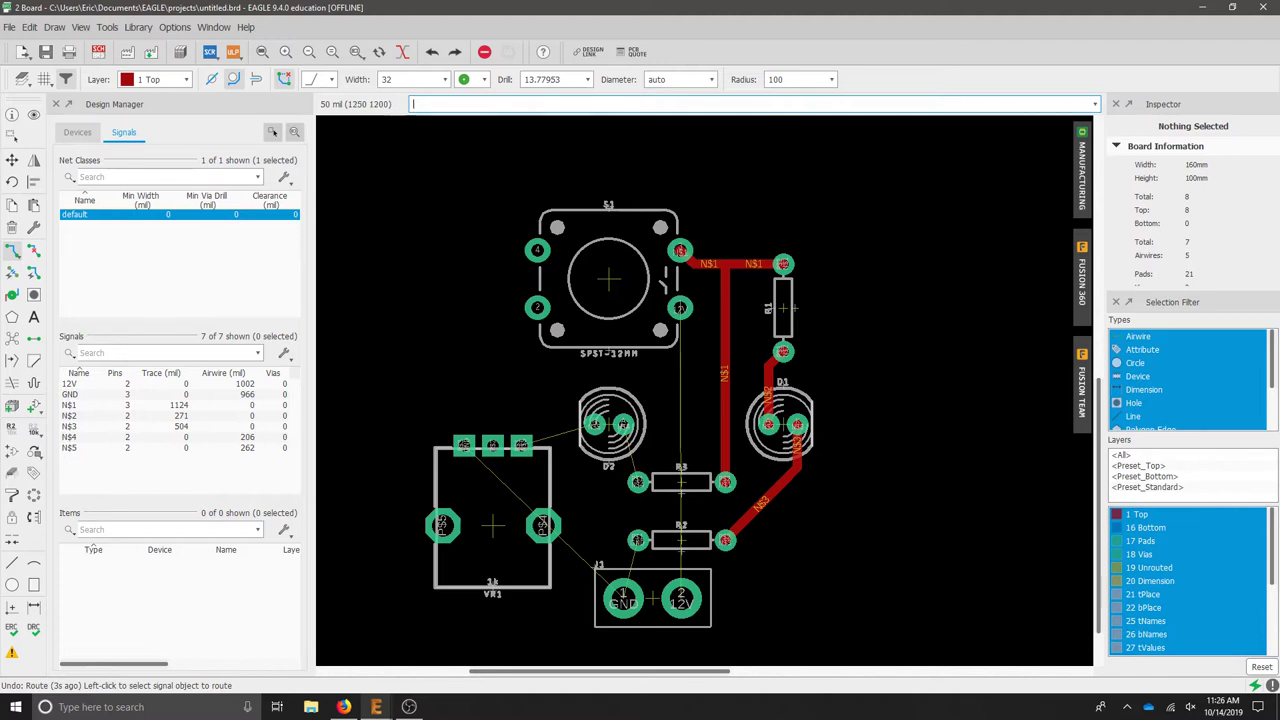
# - Route the 12V trace straight from the switch to connector J1, and connect LED D2 to R3 and to VR1
pyautogui.click(679, 307)
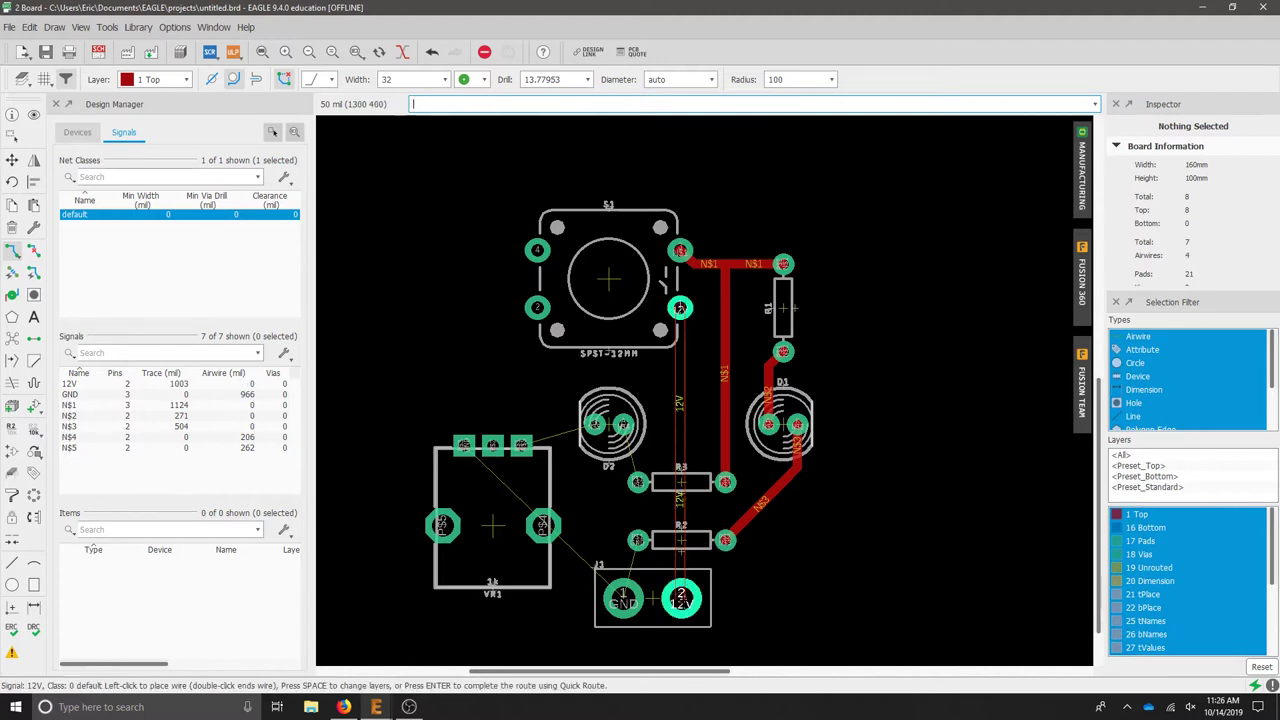
pyautogui.click(681, 600)
pyautogui.click(595, 425)
pyautogui.click(521, 444)
# - Route the GND trace from VR1's outer pin down between its mounting pads to connector J1, and from J1 to R2
pyautogui.click(464, 444)
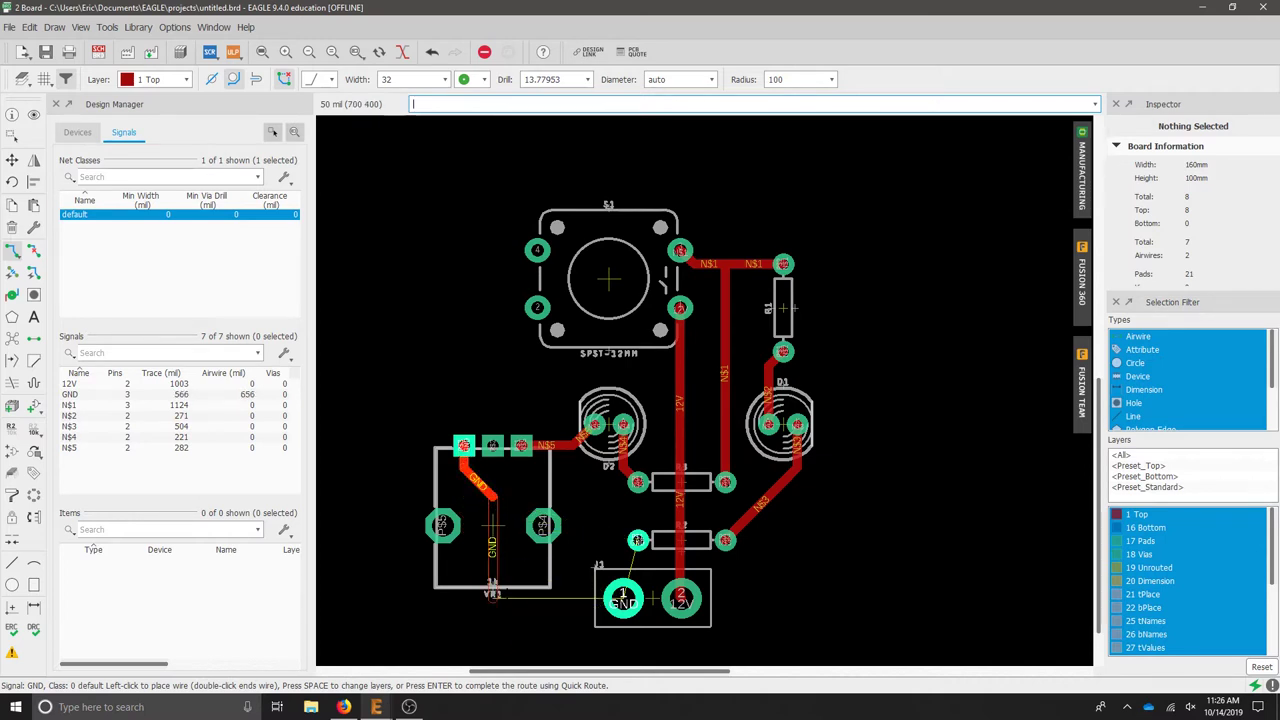
pyautogui.click(492, 578)
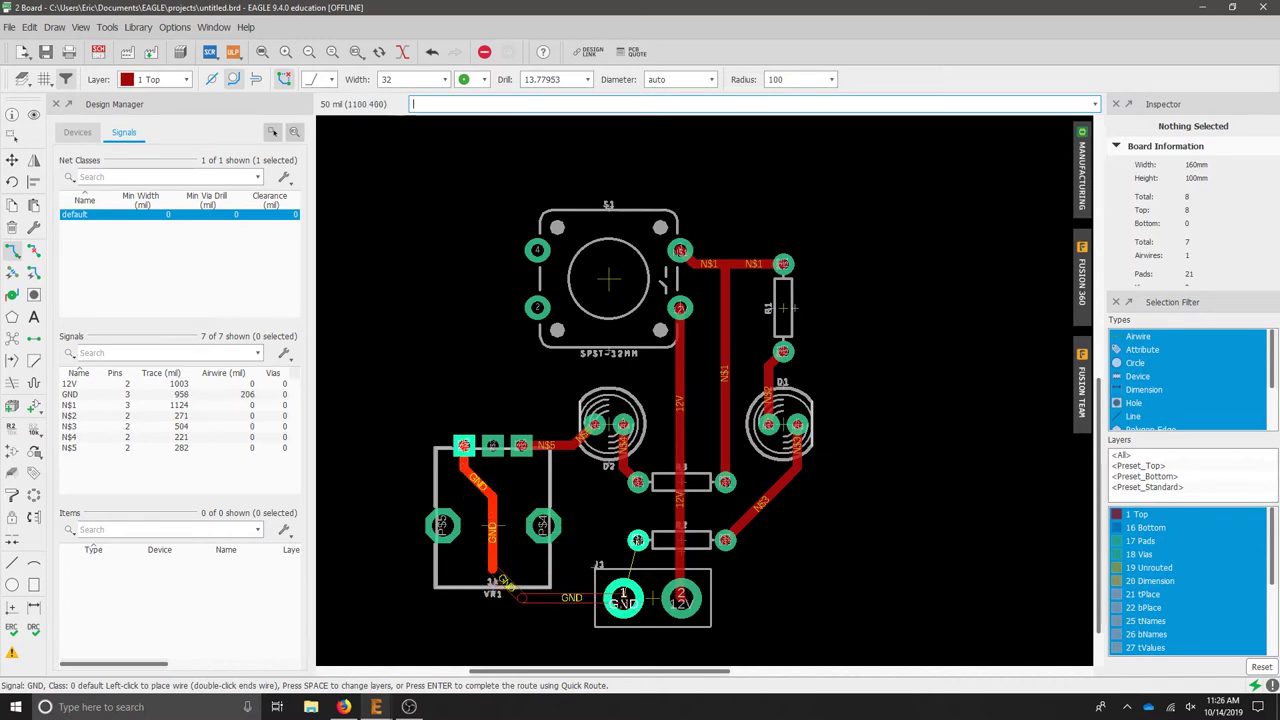
pyautogui.click(622, 598)
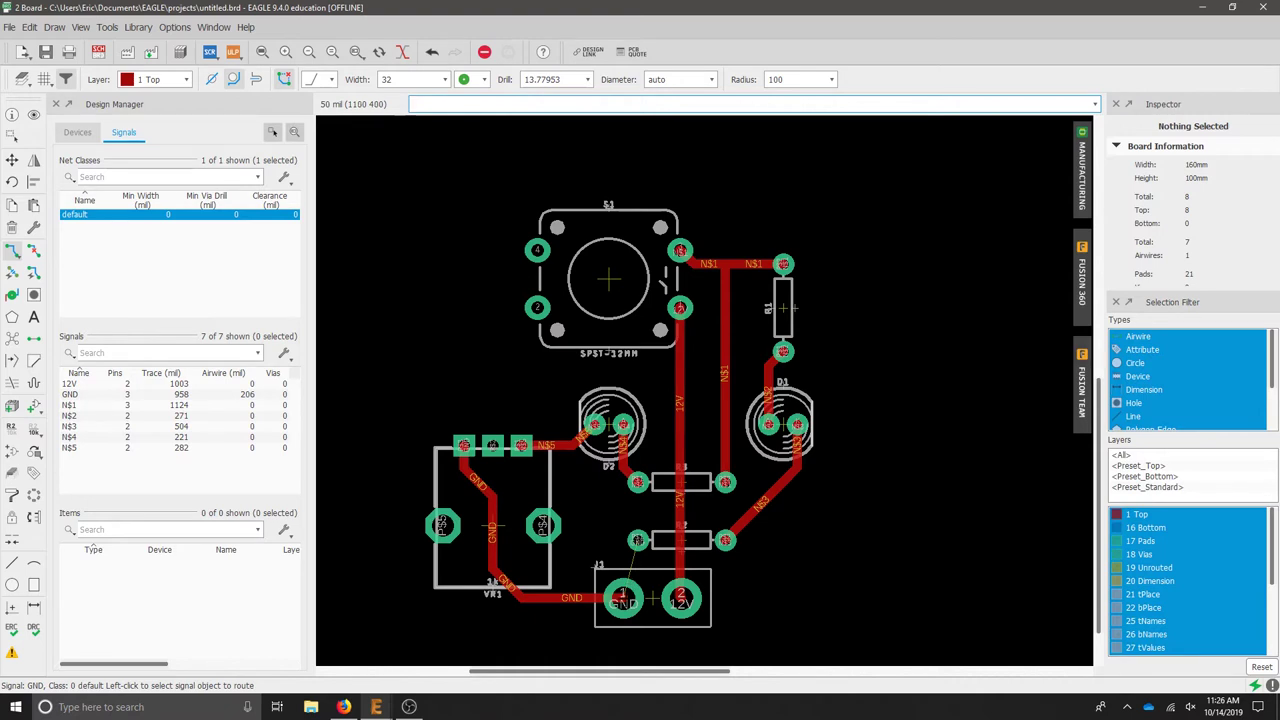
pyautogui.click(622, 600)
pyautogui.click(636, 545)
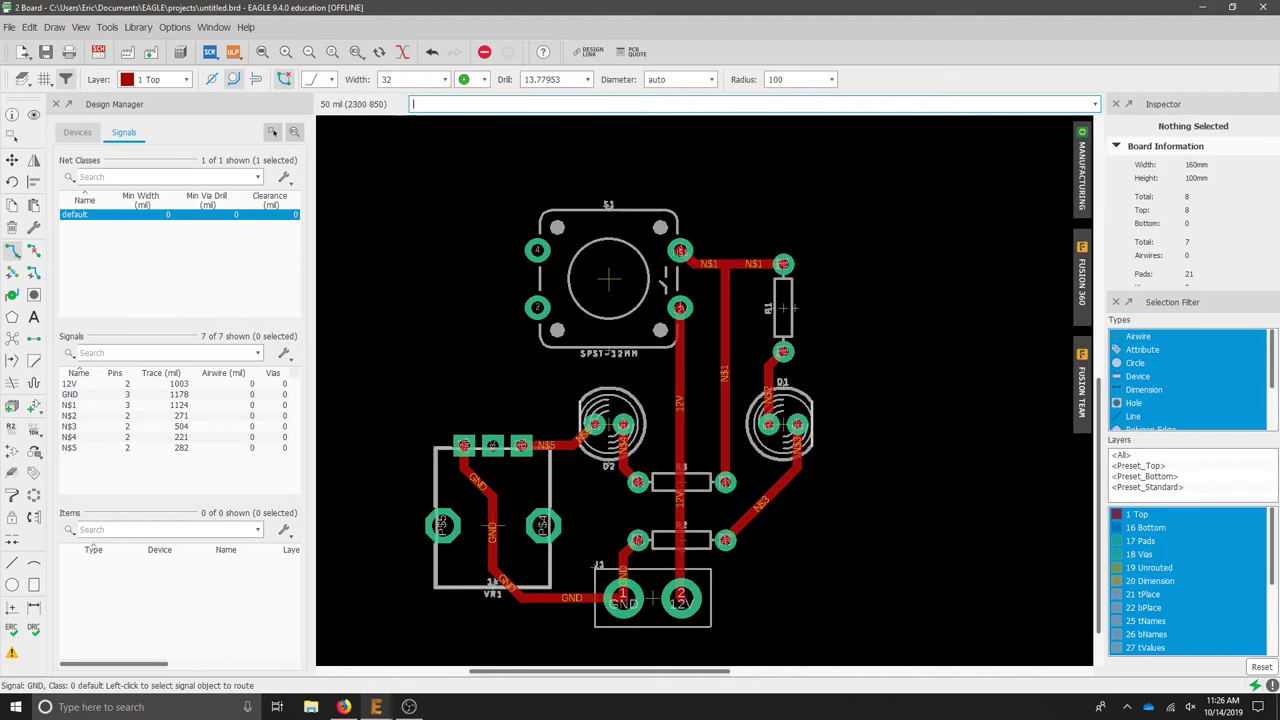
# - Save the board in the projects folder as voltageDividerCircuit
pyautogui.click(10, 27)
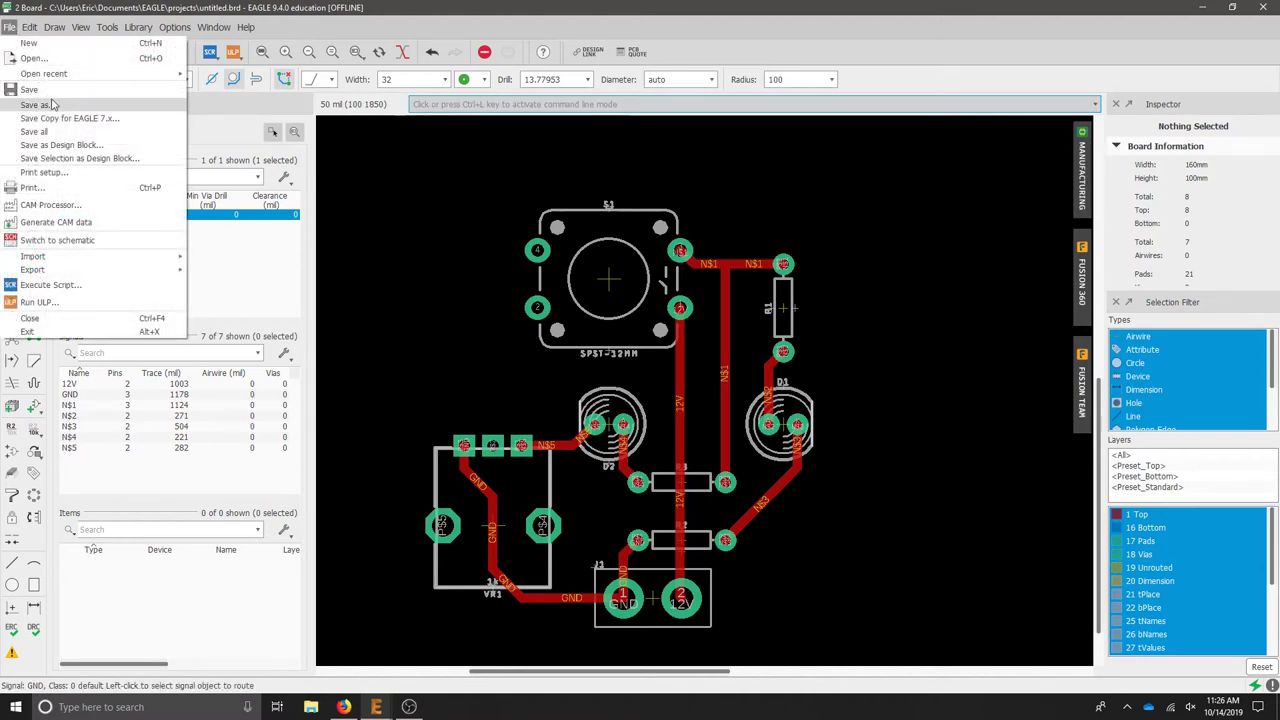
pyautogui.click(64, 105)
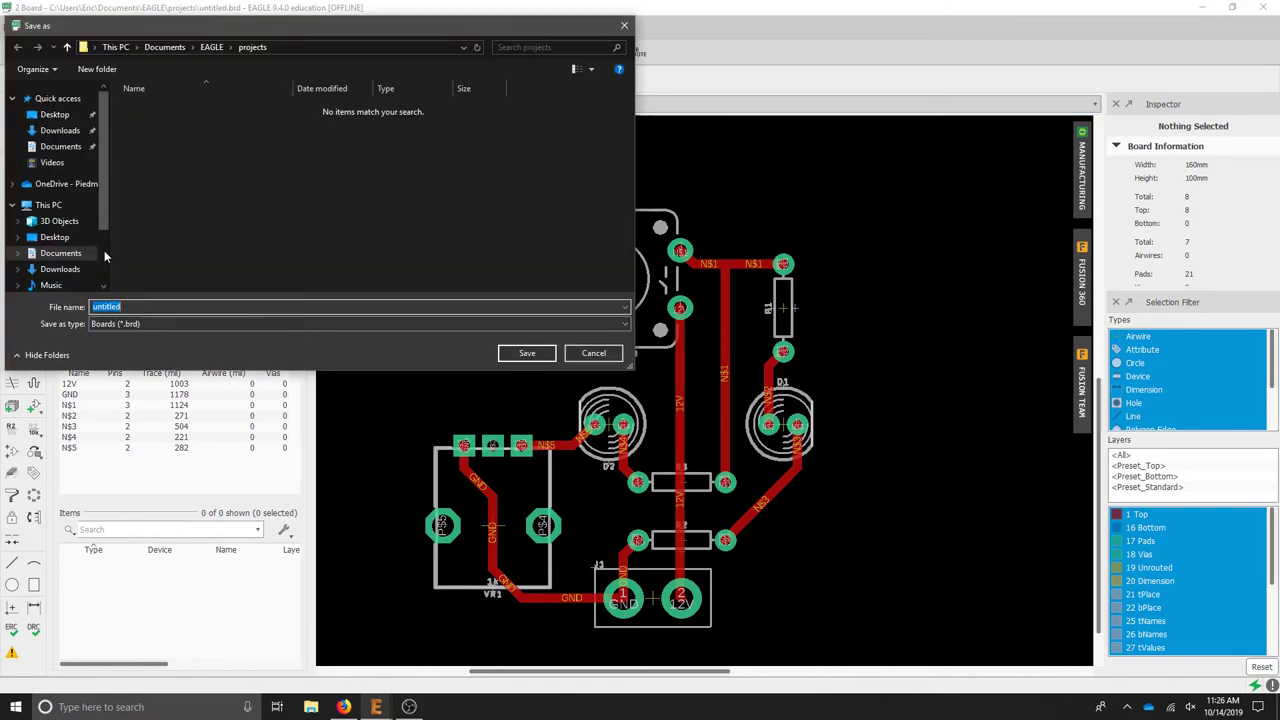
pyautogui.write('voltaged')
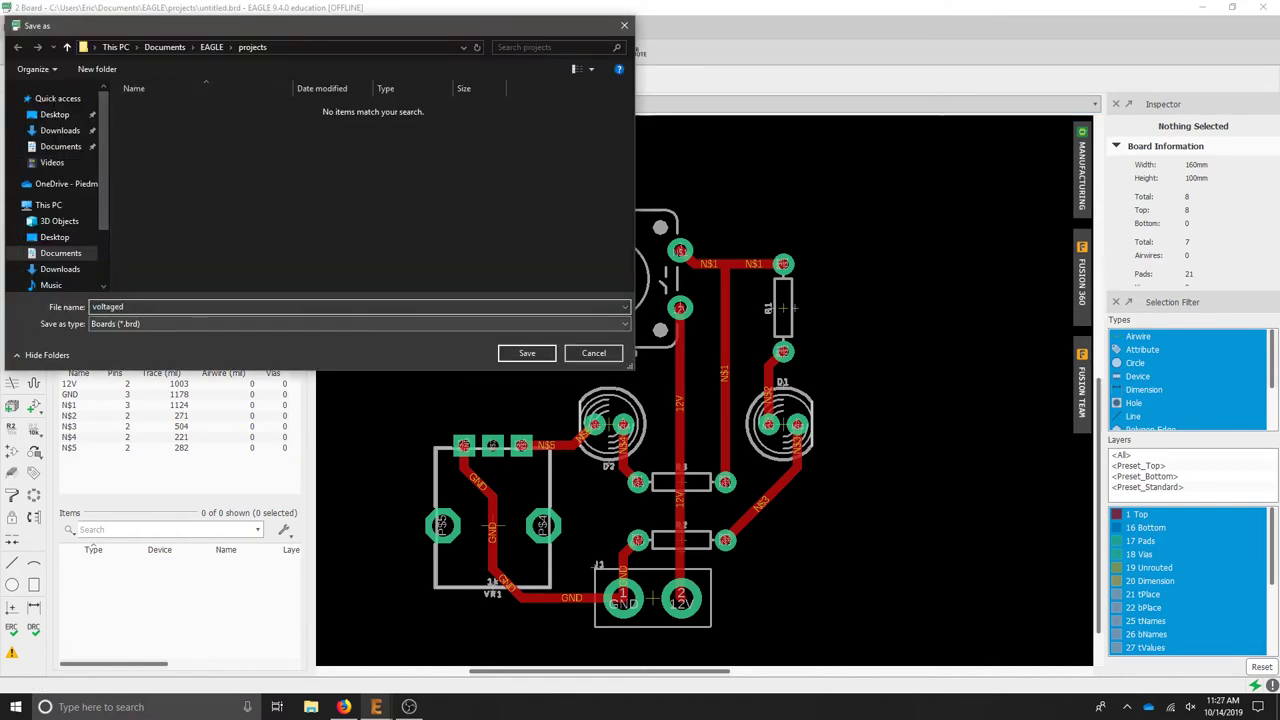
pyautogui.write('DividerCircuit')
pyautogui.press('Return')
# - Check the schematic window's file name and return to the board layout
pyautogui.moveTo(376, 707)
pyautogui.click(377, 650)
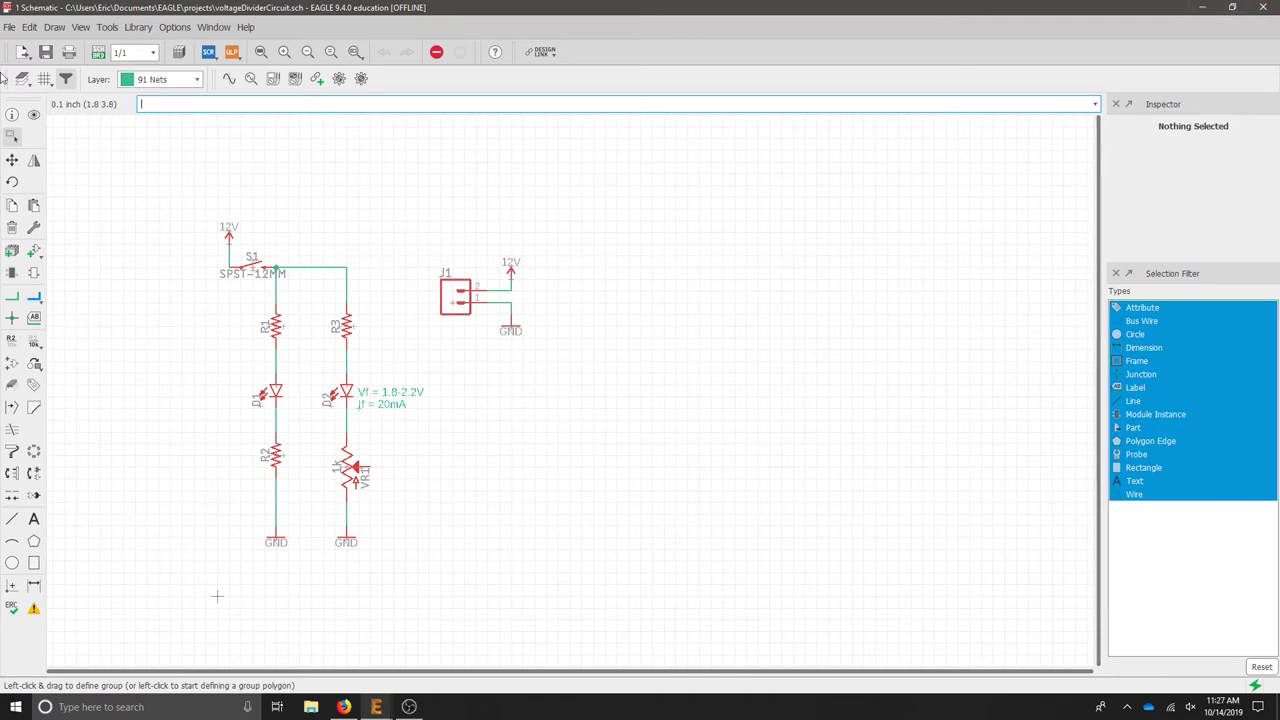
pyautogui.click(1204, 8)
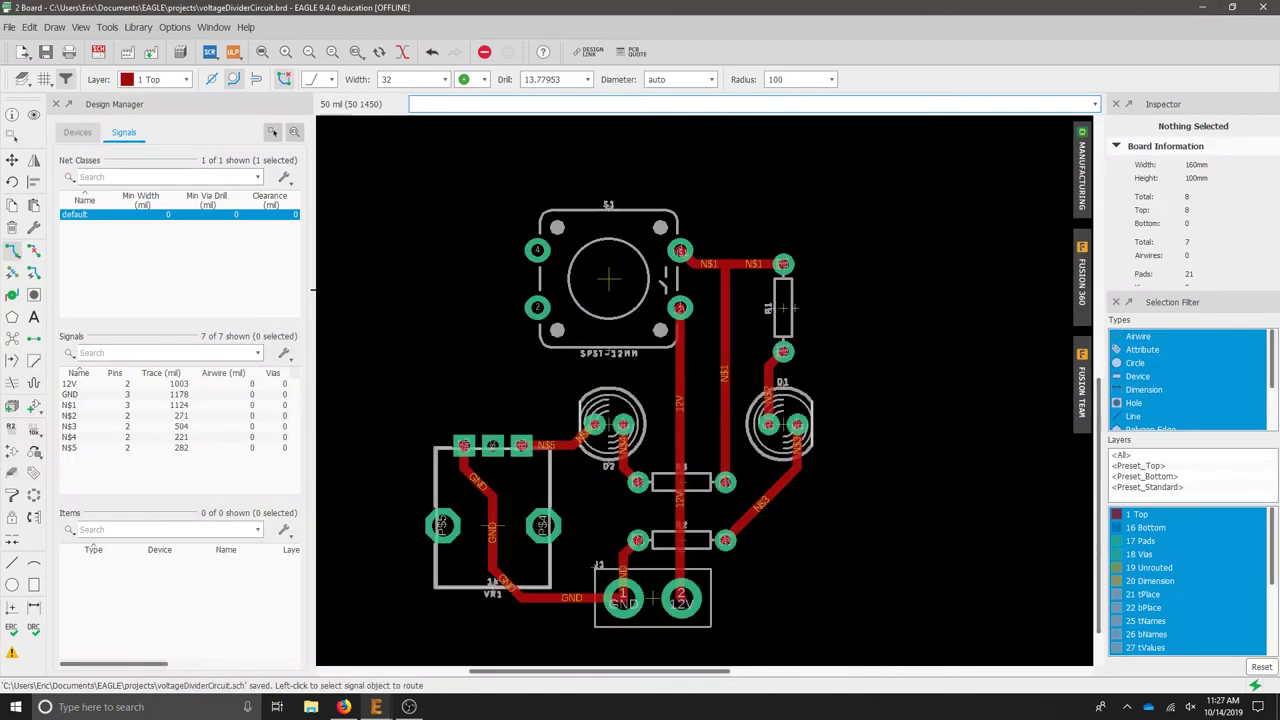
# - Generate the board's CAM manufacturing files and save them as the ZIP archive voltageDividerCircuit_2019-10-14 on the Desktop
pyautogui.click(10, 27)
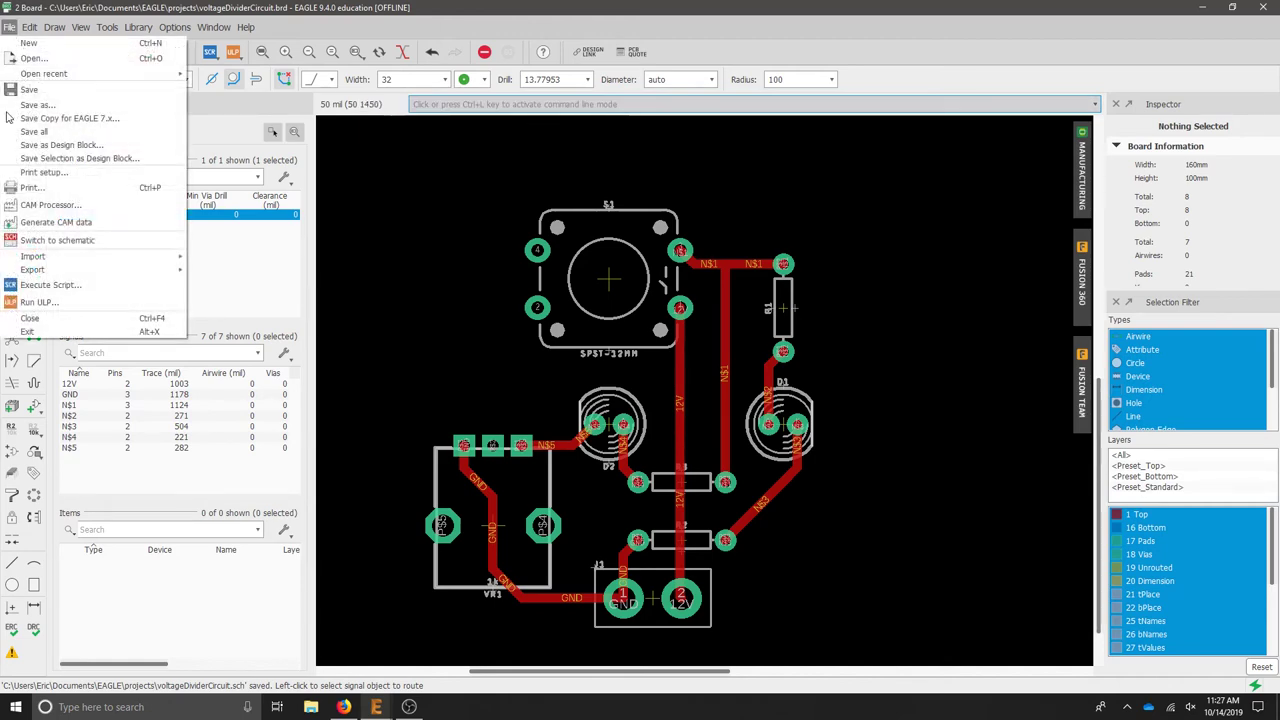
pyautogui.click(60, 224)
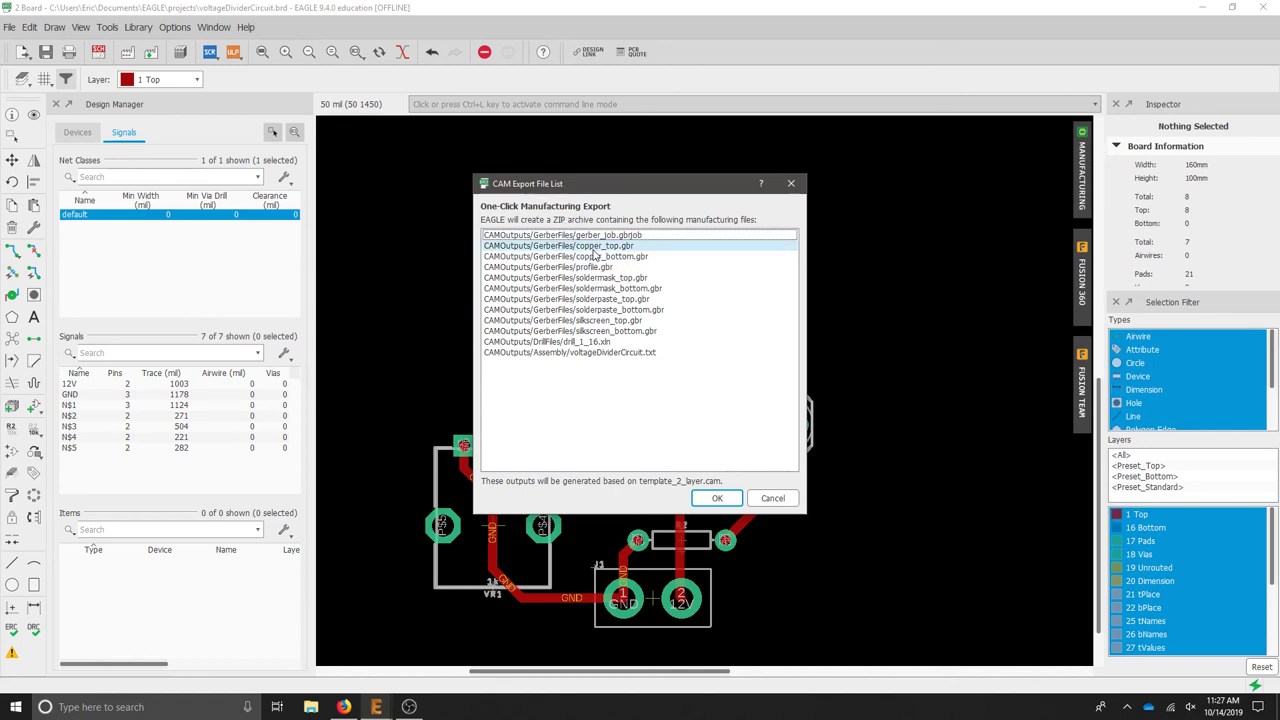
pyautogui.click(716, 498)
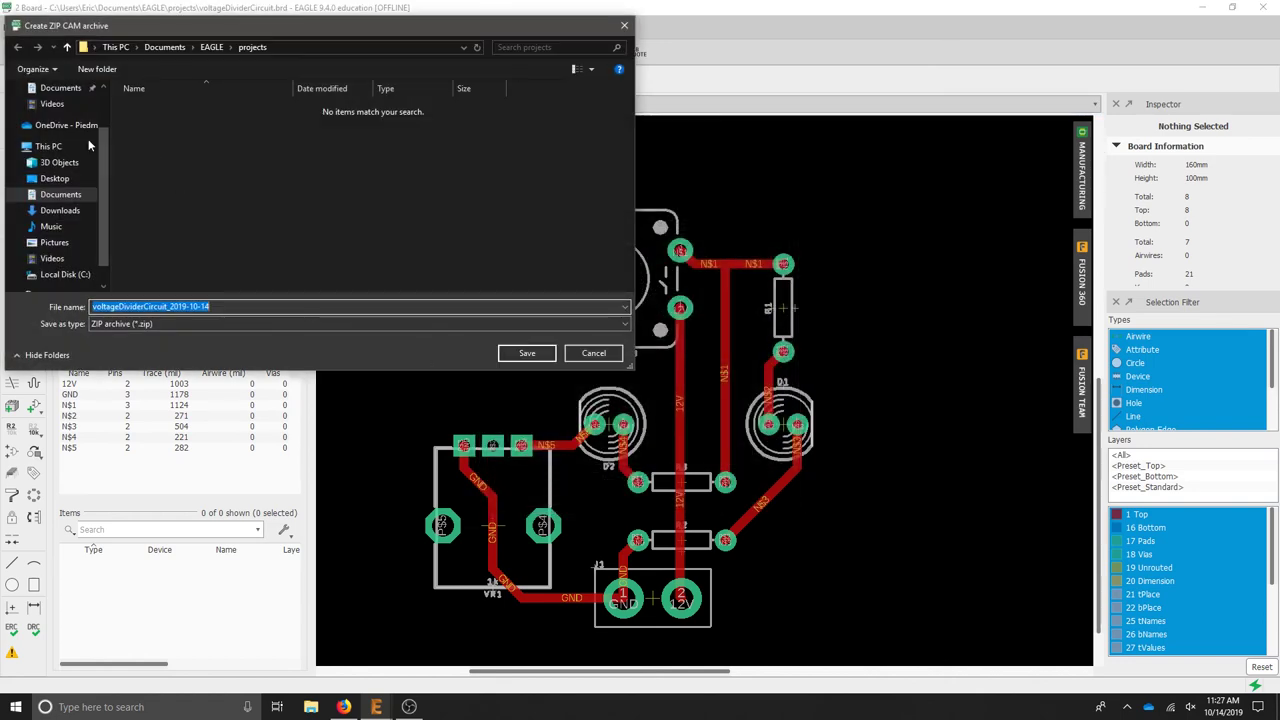
pyautogui.click(55, 178)
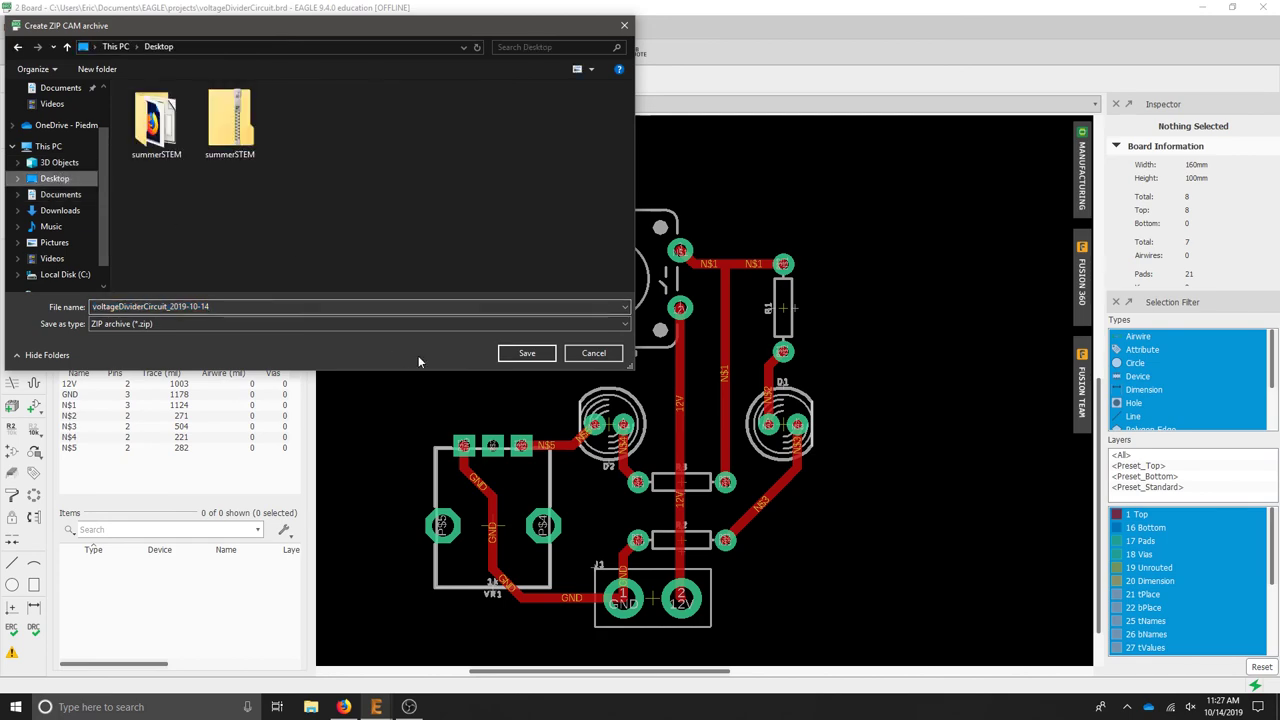
pyautogui.click(527, 353)
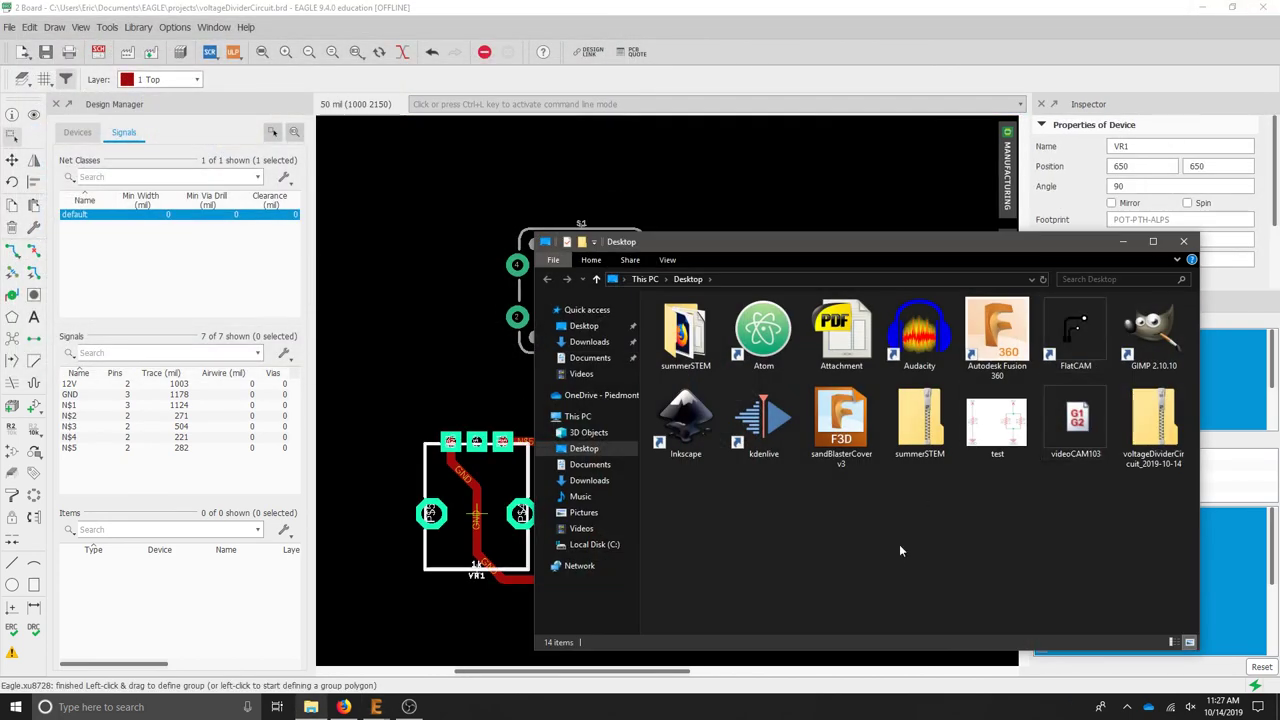
# - Open the voltageDividerCircuit_2019-10-14 archive in File Explorer and inspect the GerberFiles and DrillFiles folders inside CAMOutputs
pyautogui.click(1155, 430)
pyautogui.doubleClick(1155, 430)
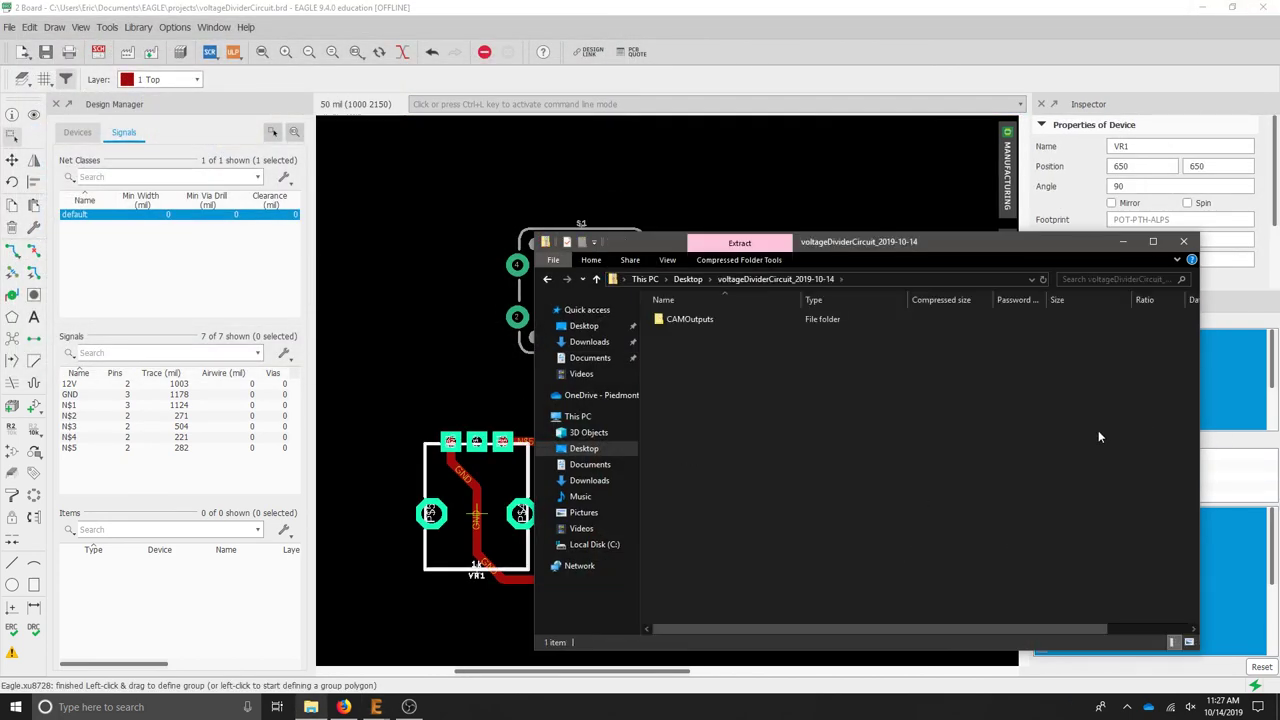
pyautogui.doubleClick(714, 321)
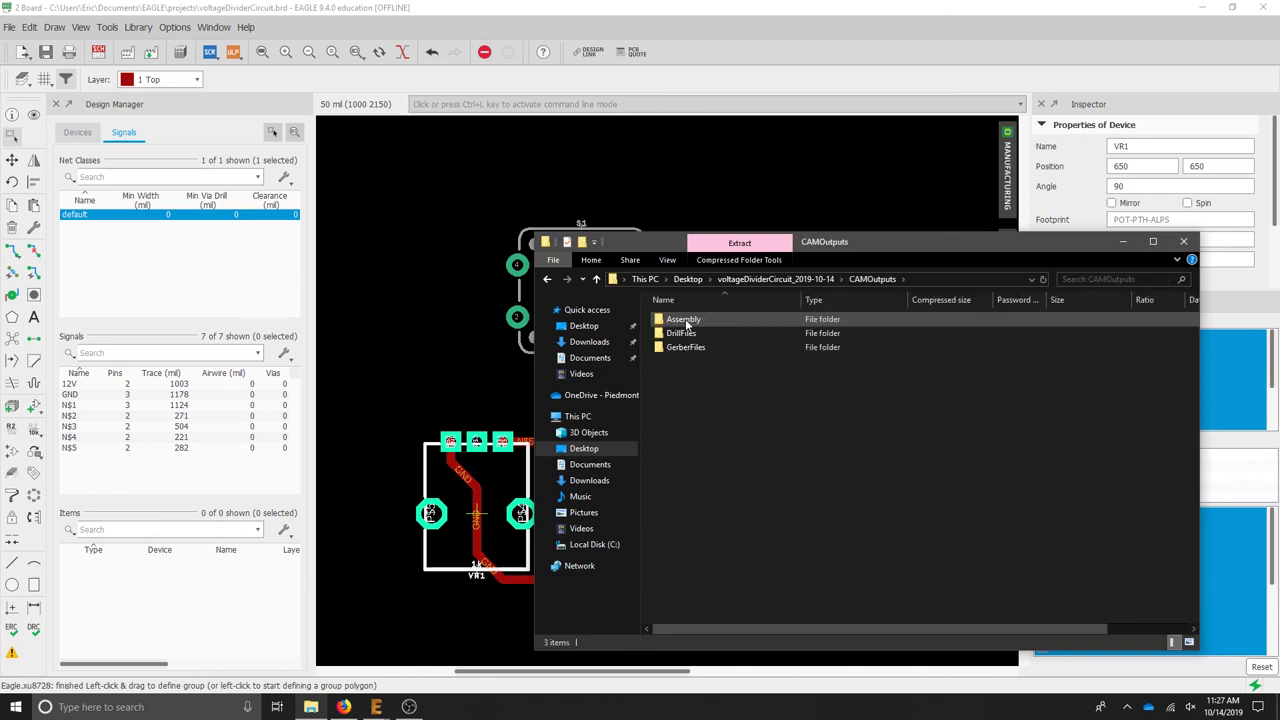
pyautogui.doubleClick(690, 349)
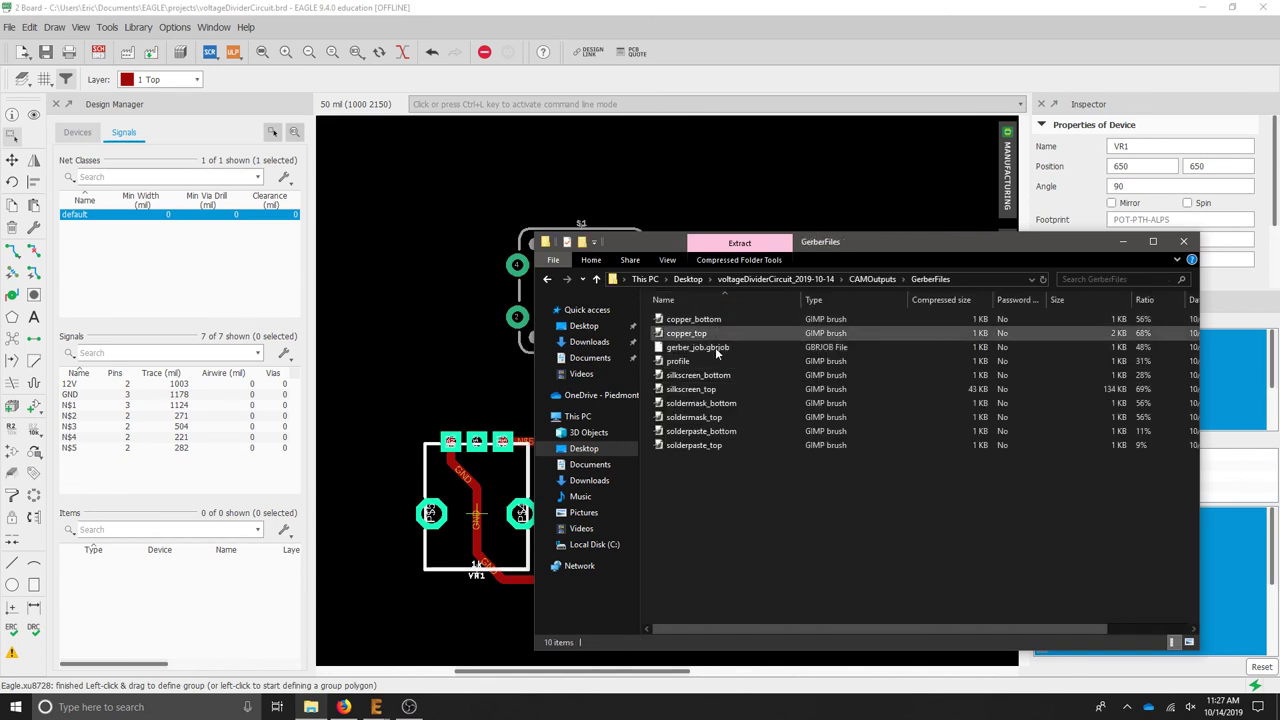
pyautogui.click(547, 284)
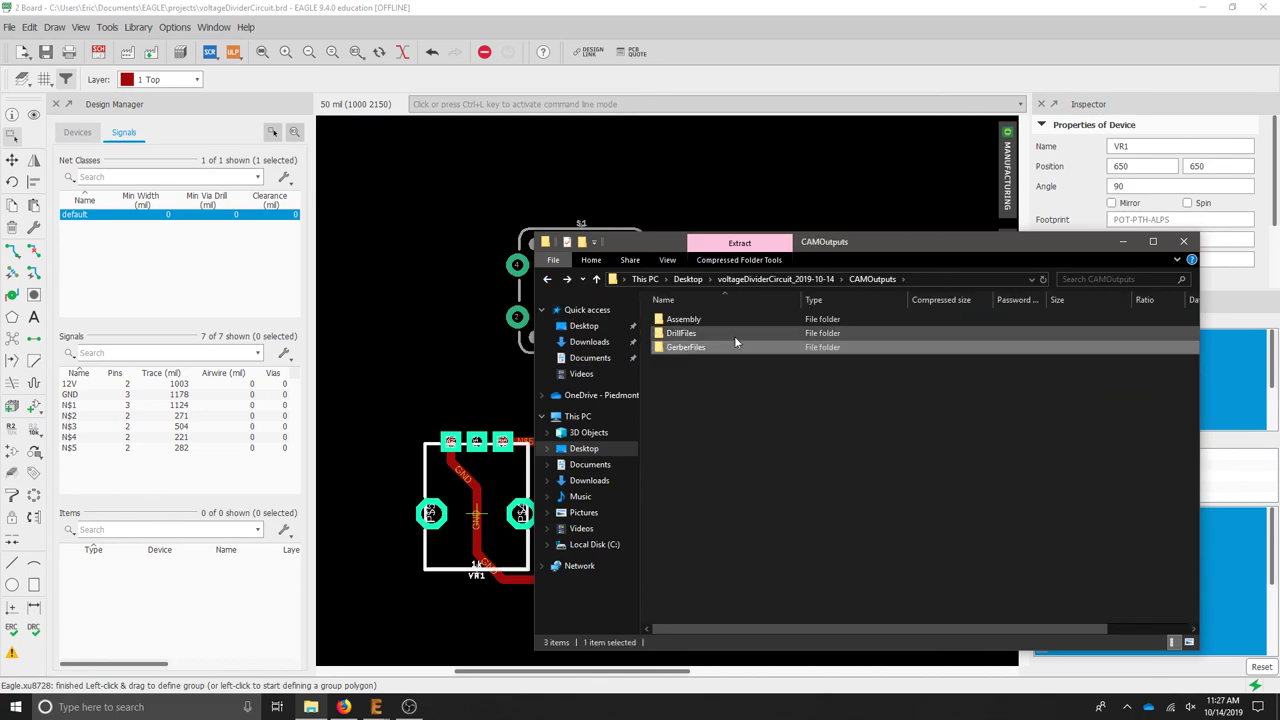
pyautogui.doubleClick(715, 332)
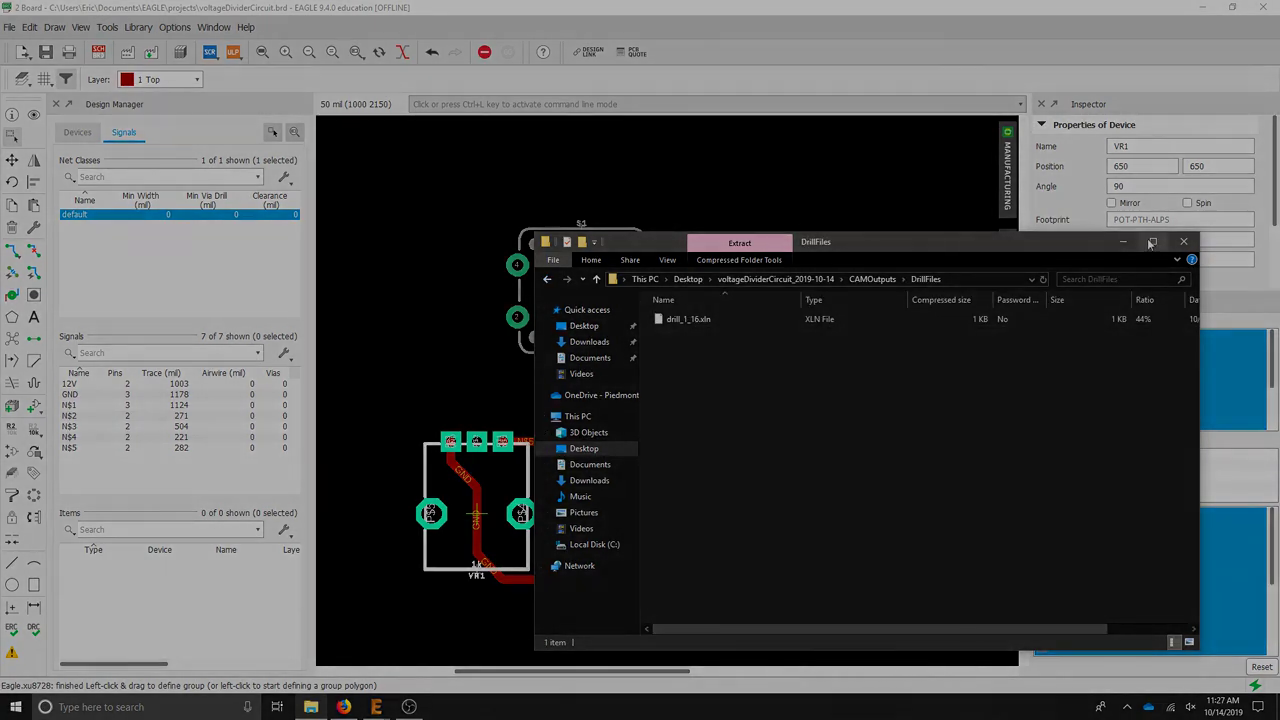